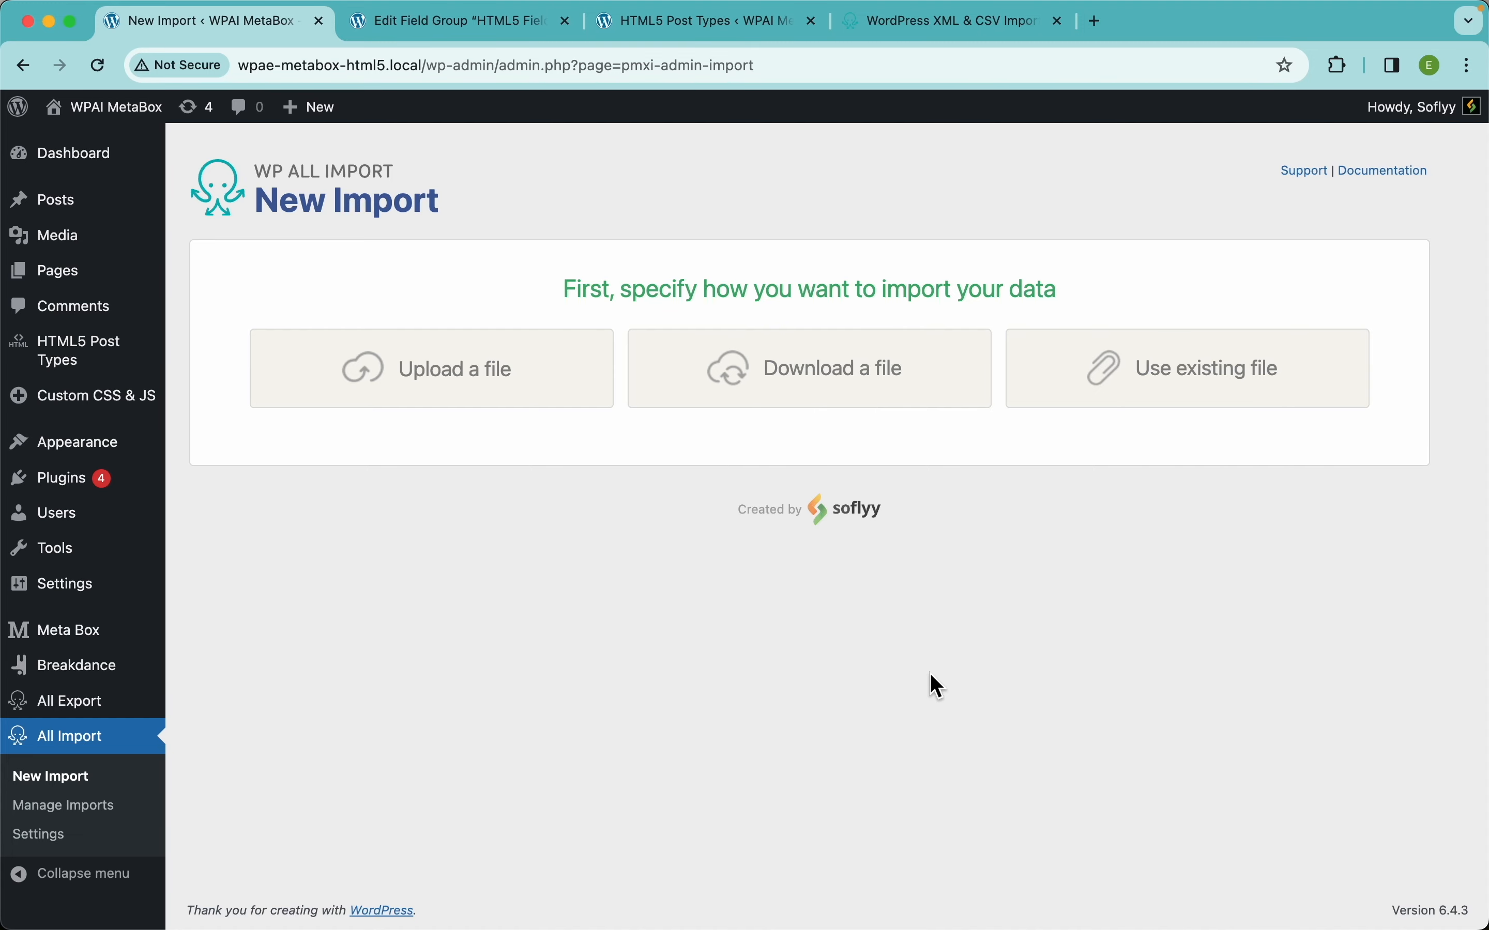
Upload html5_import.csv from the computer.
click(530, 403)
click(983, 286)
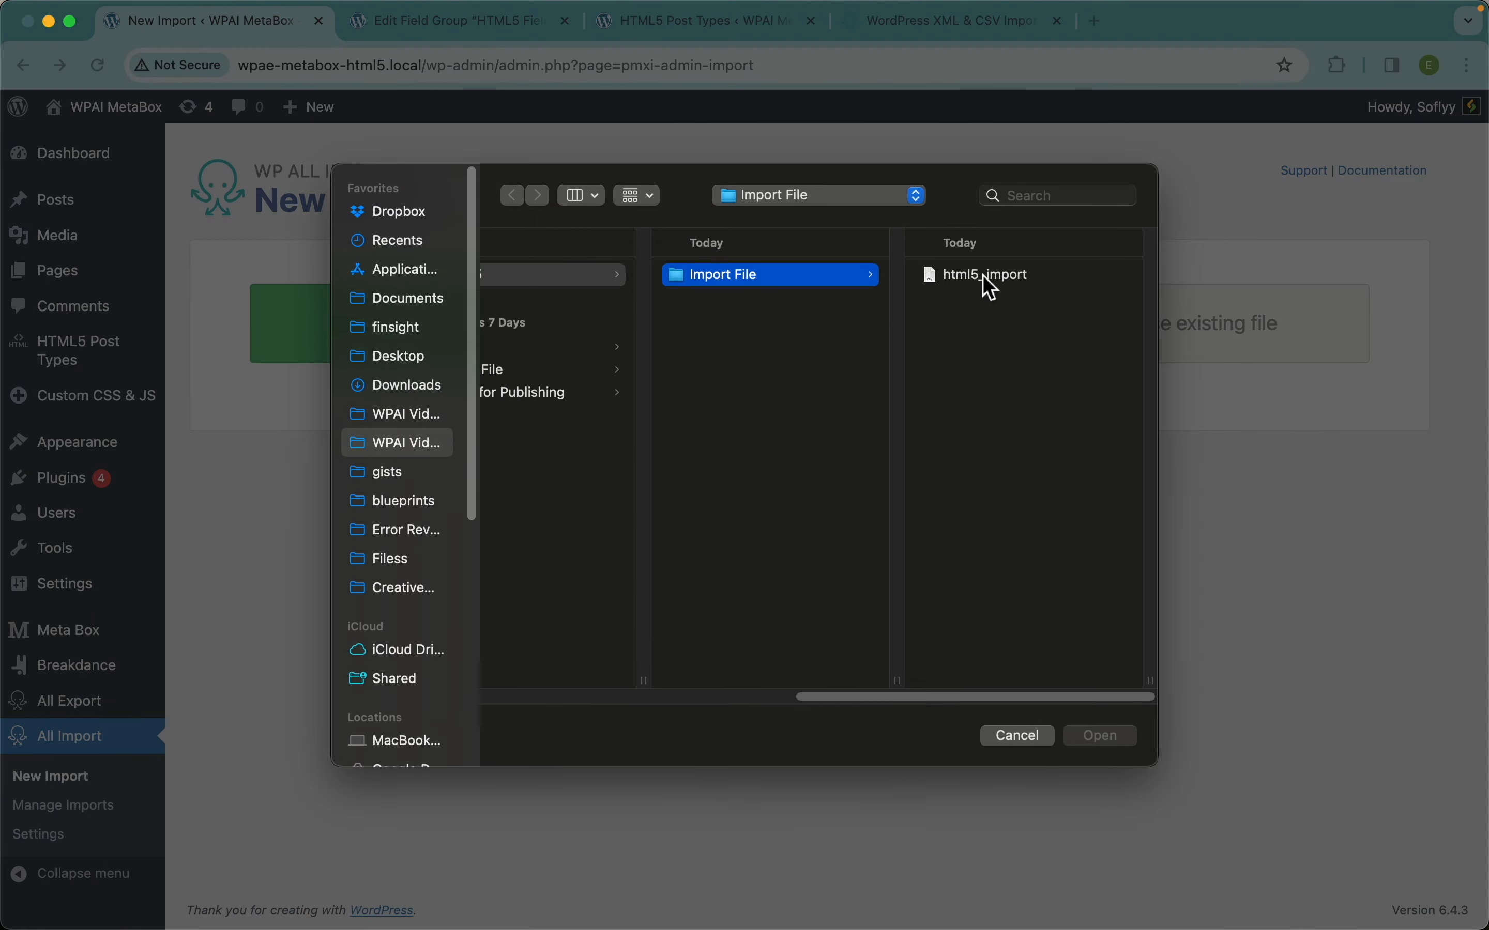
click(1104, 739)
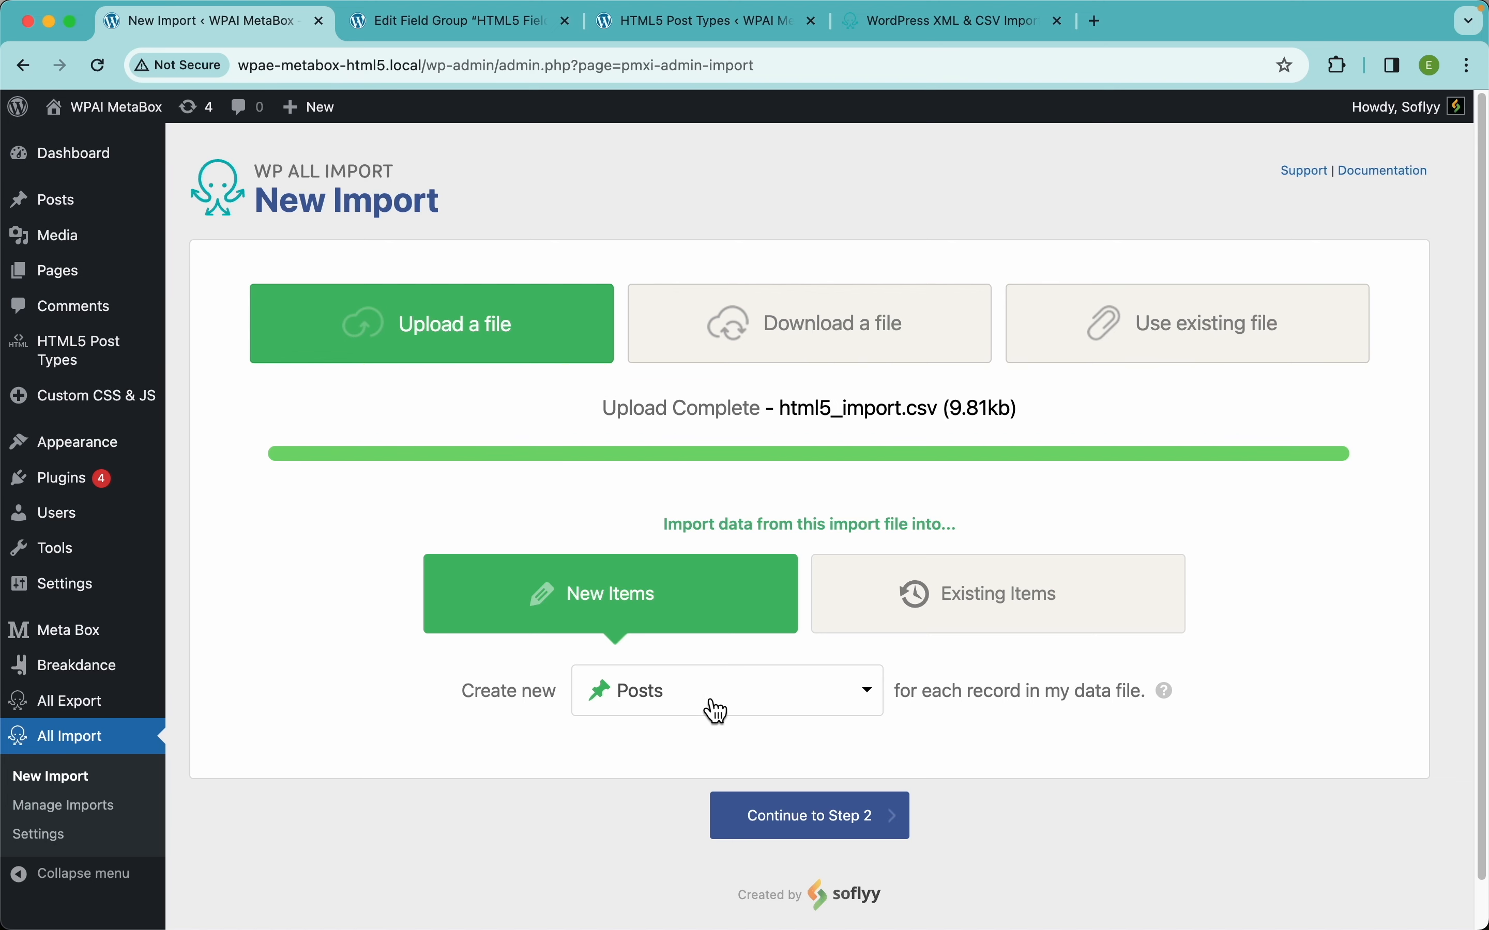
Set the import to create new HTML5 Post Types and continue to the 200-row review.
click(716, 710)
scroll(805, 674, down, 9)
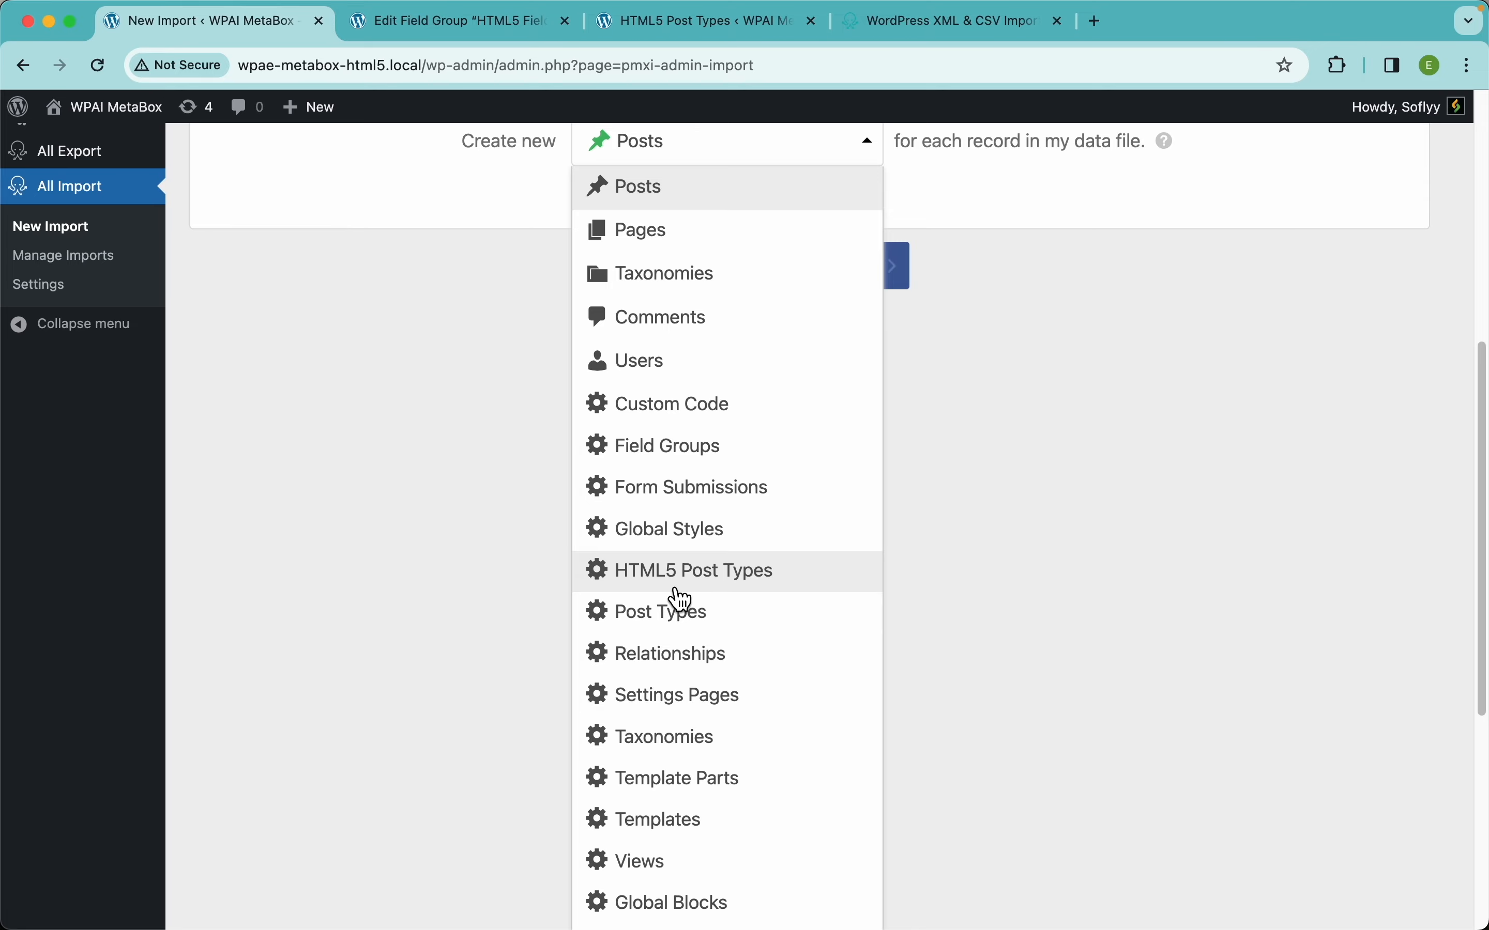
click(766, 589)
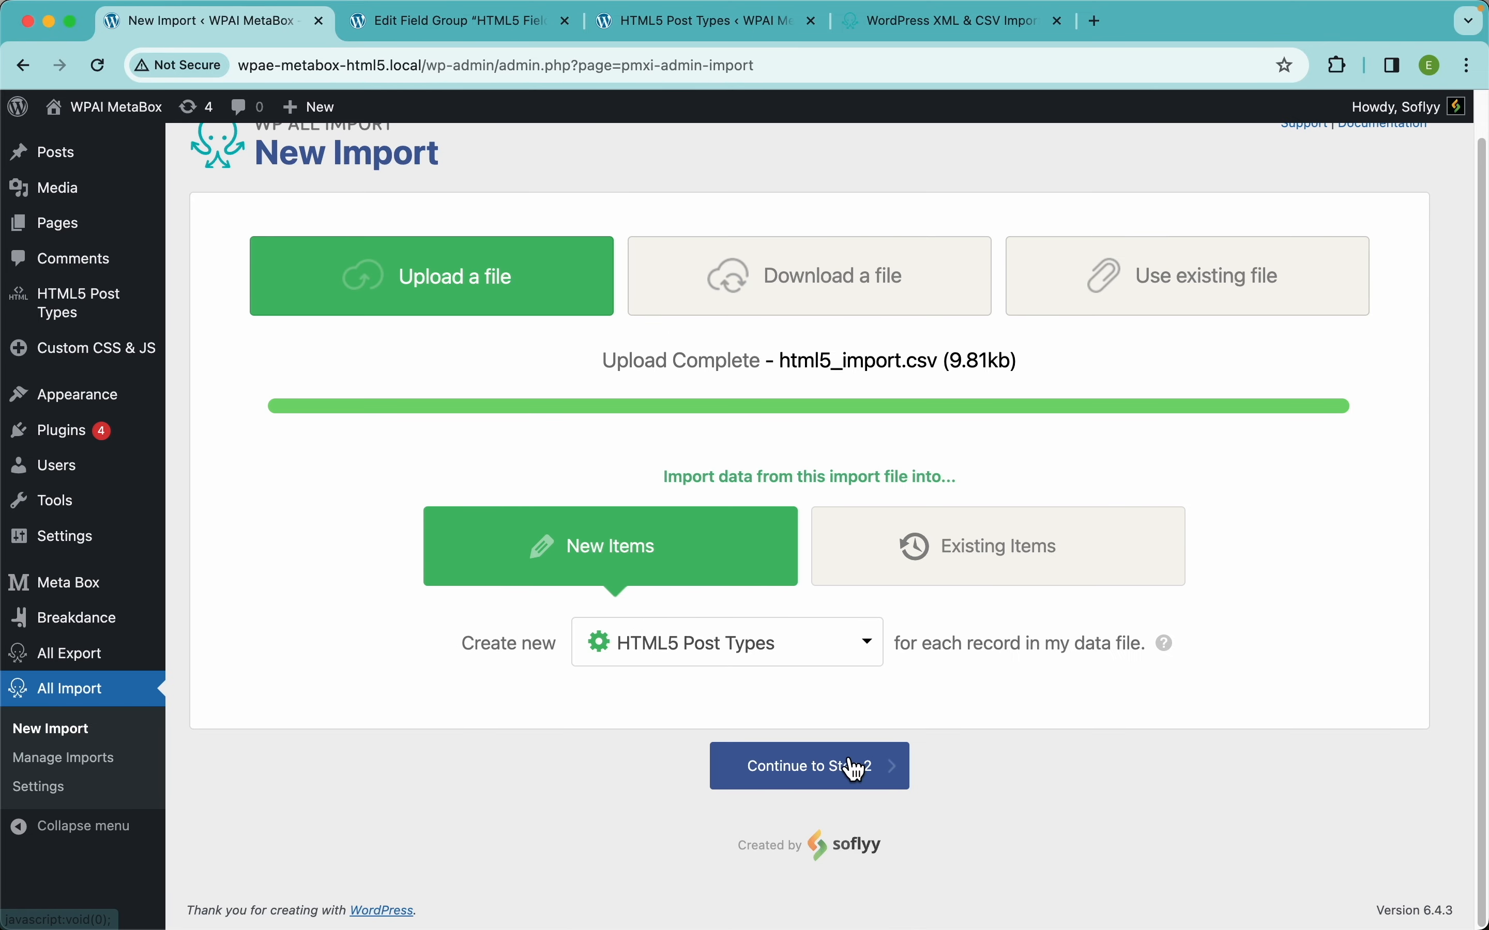
click(889, 776)
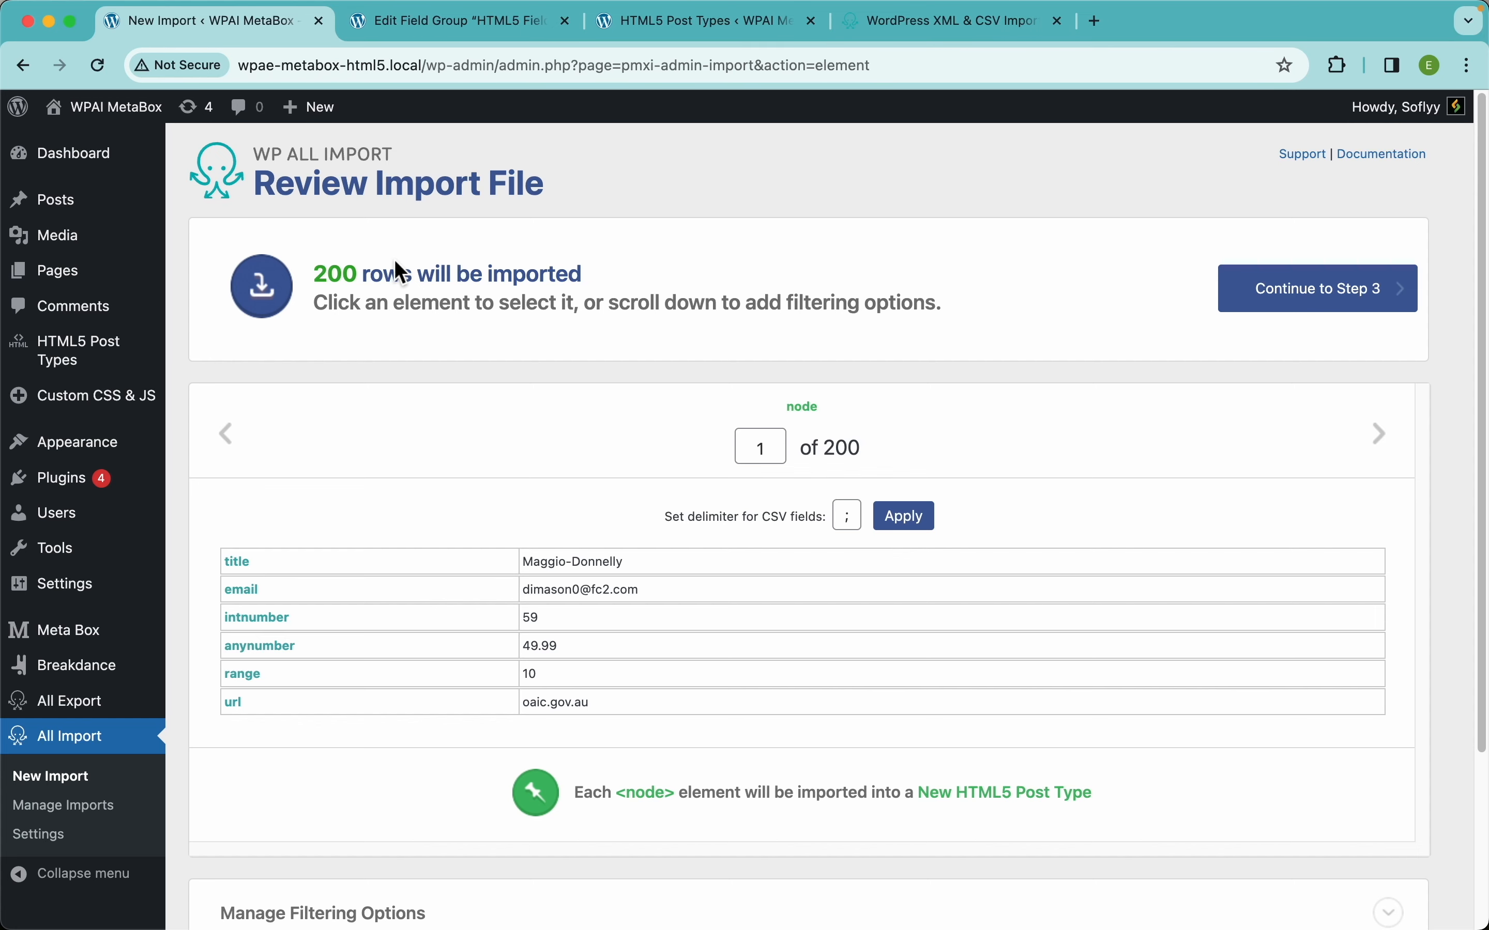
Continue to Step 3 and map the title column into the post title.
click(1347, 318)
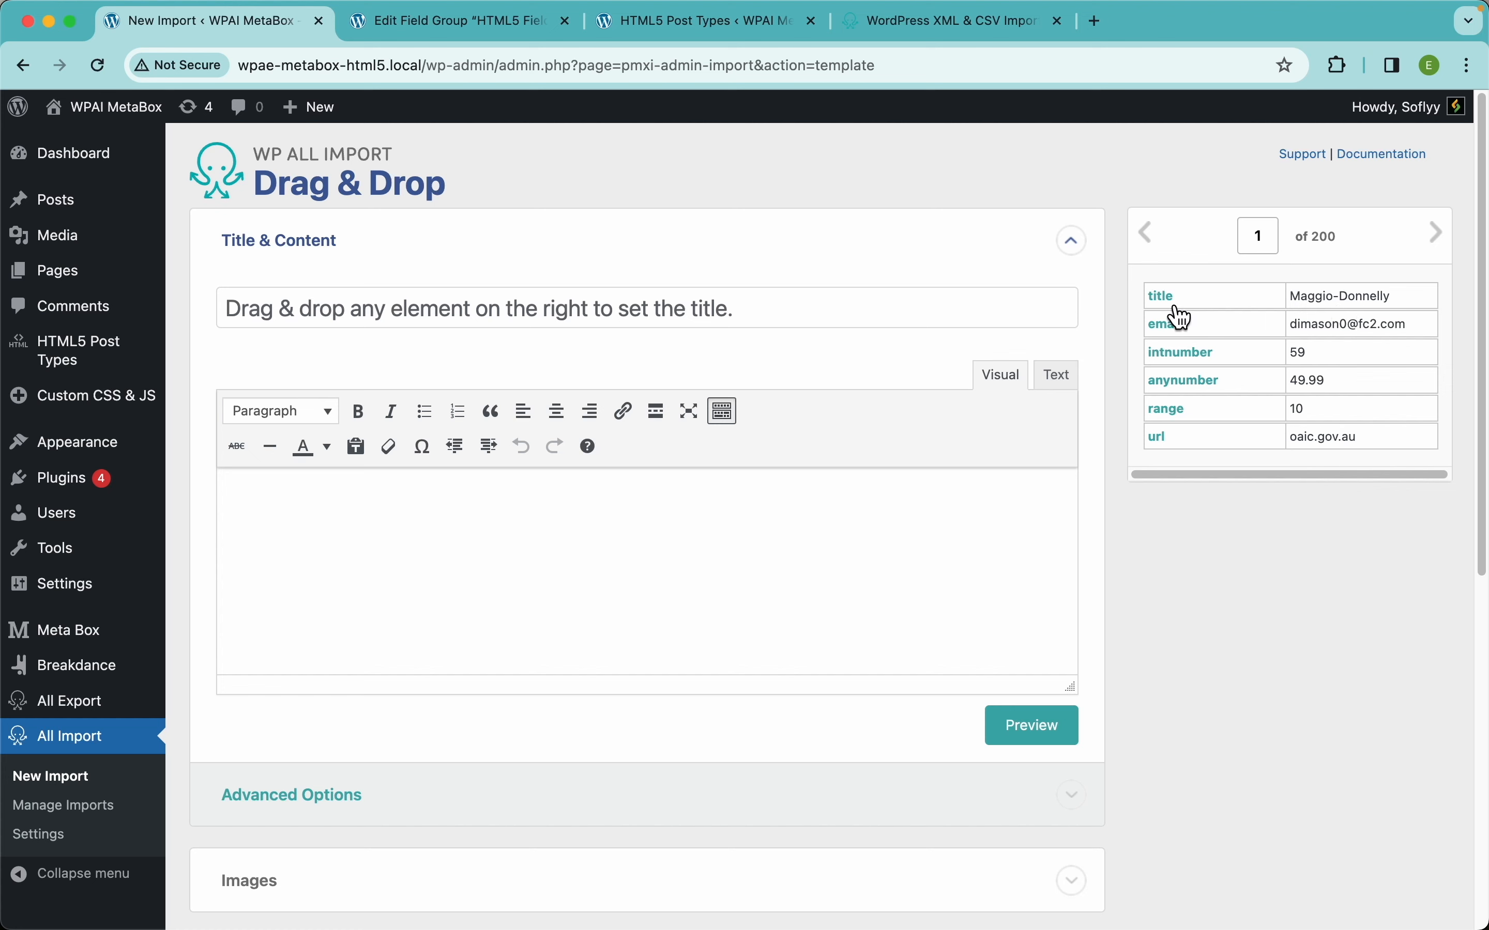
drag(1176, 312, 926, 323)
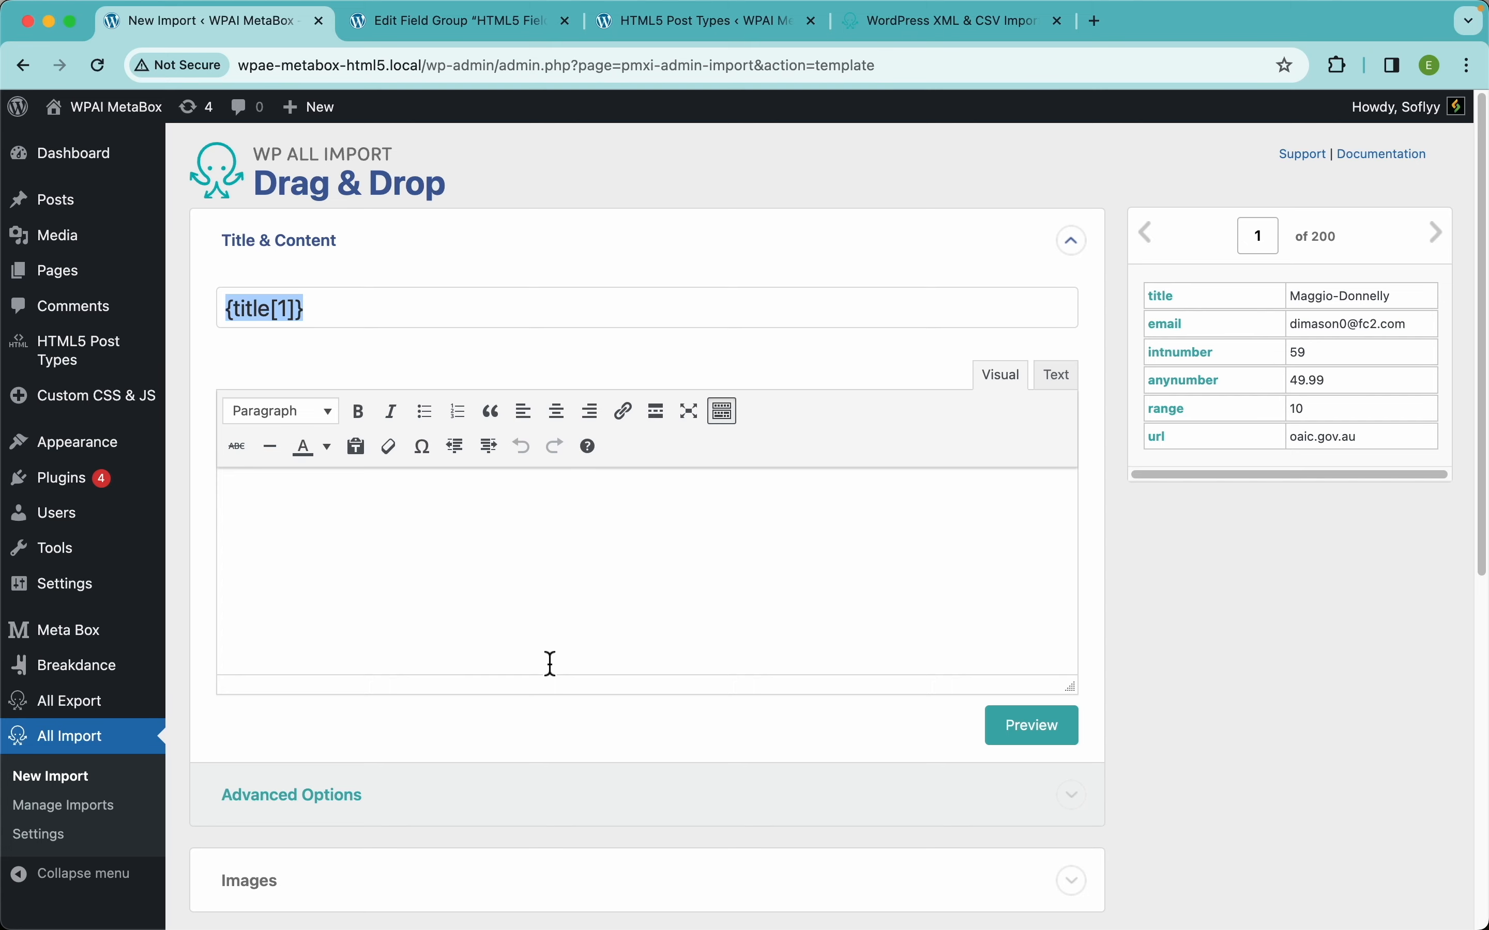
scroll(551, 663, down, 10)
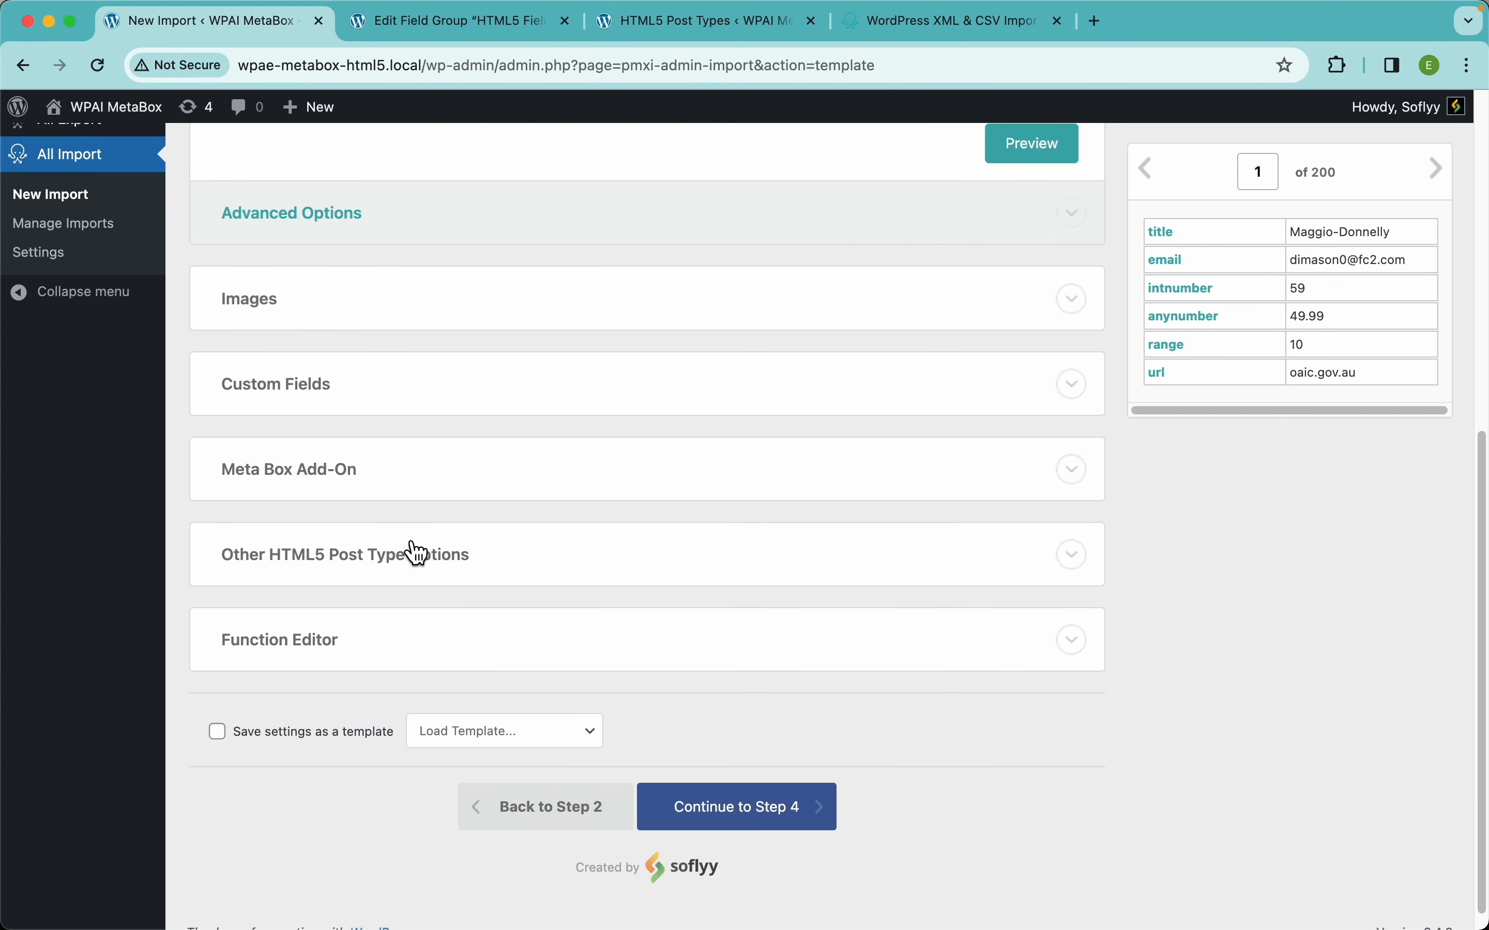
Enable the HTML5 Fields group under Meta Box Add-On and open its field group editor.
click(384, 484)
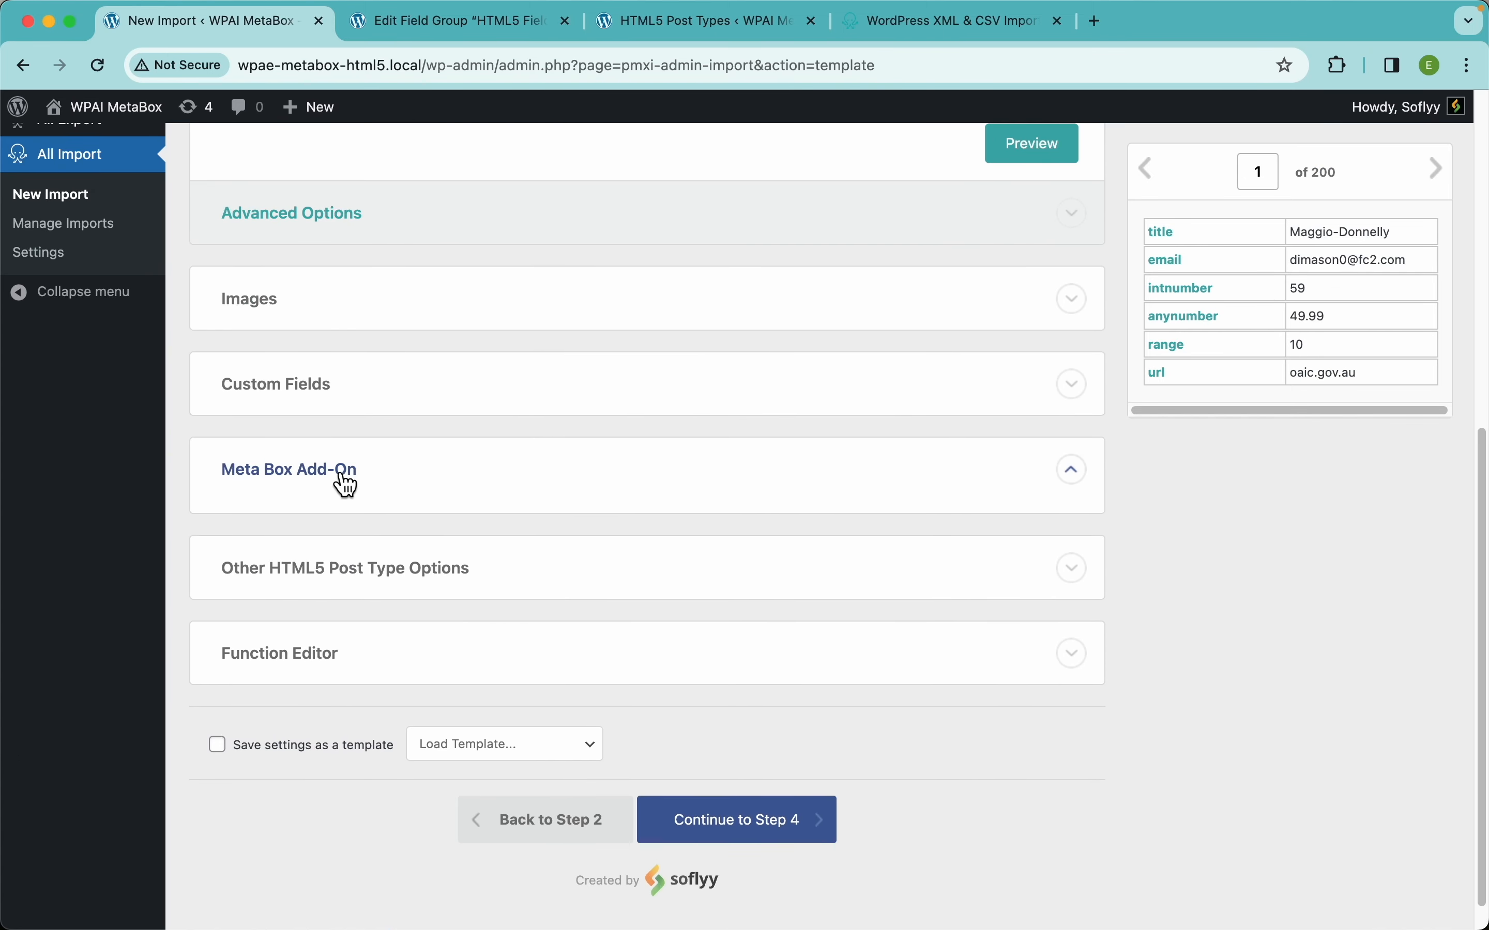
scroll(640, 491, down, 2)
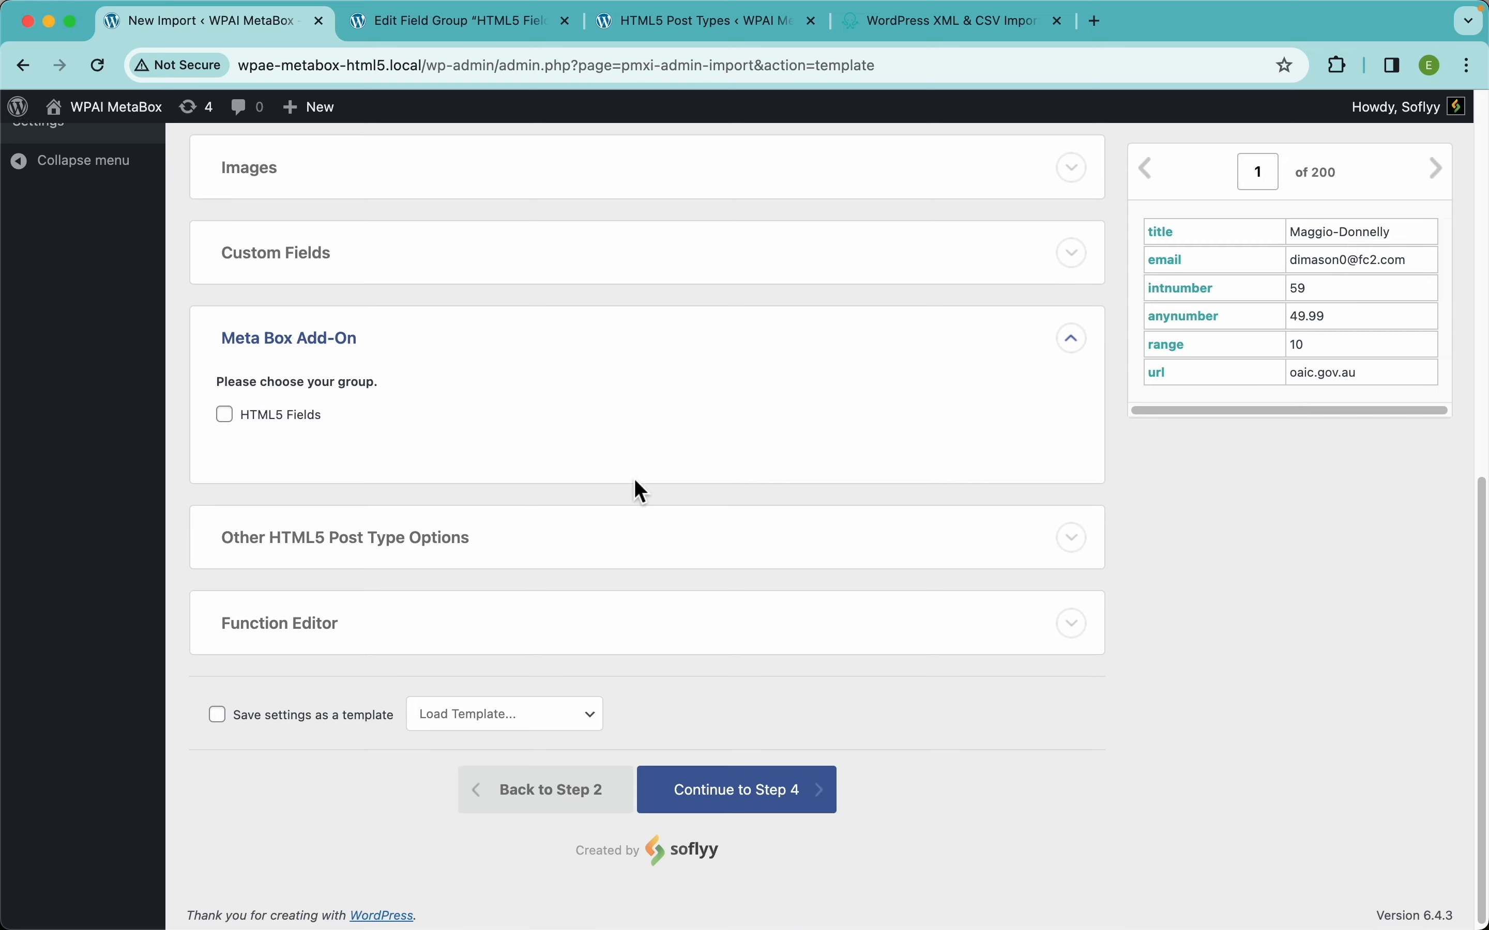
click(303, 424)
scroll(480, 554, down, 3)
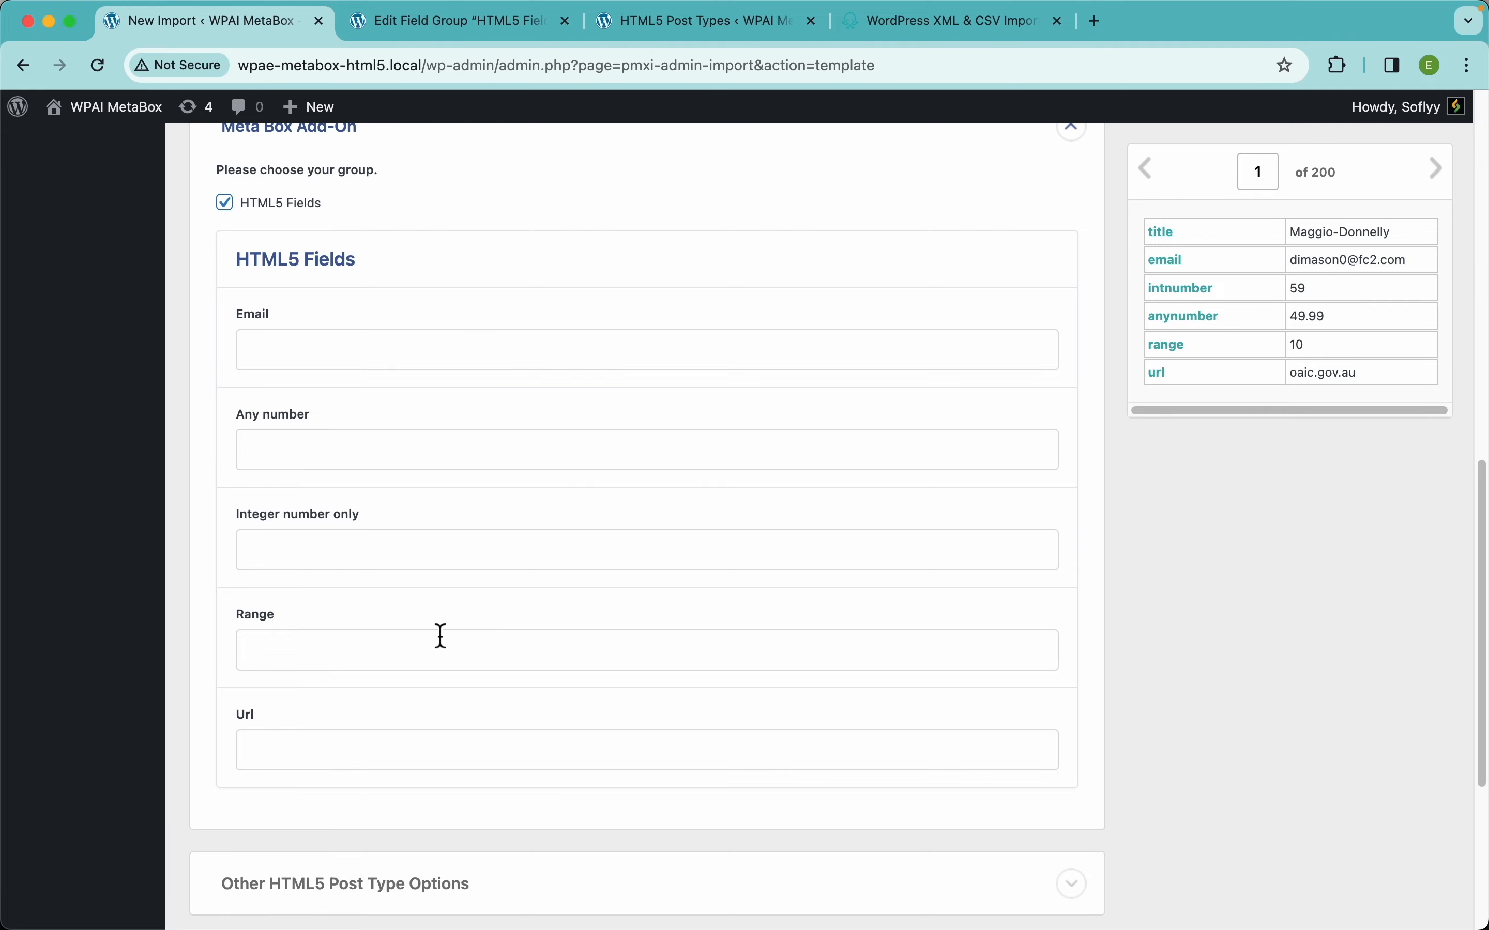
click(470, 25)
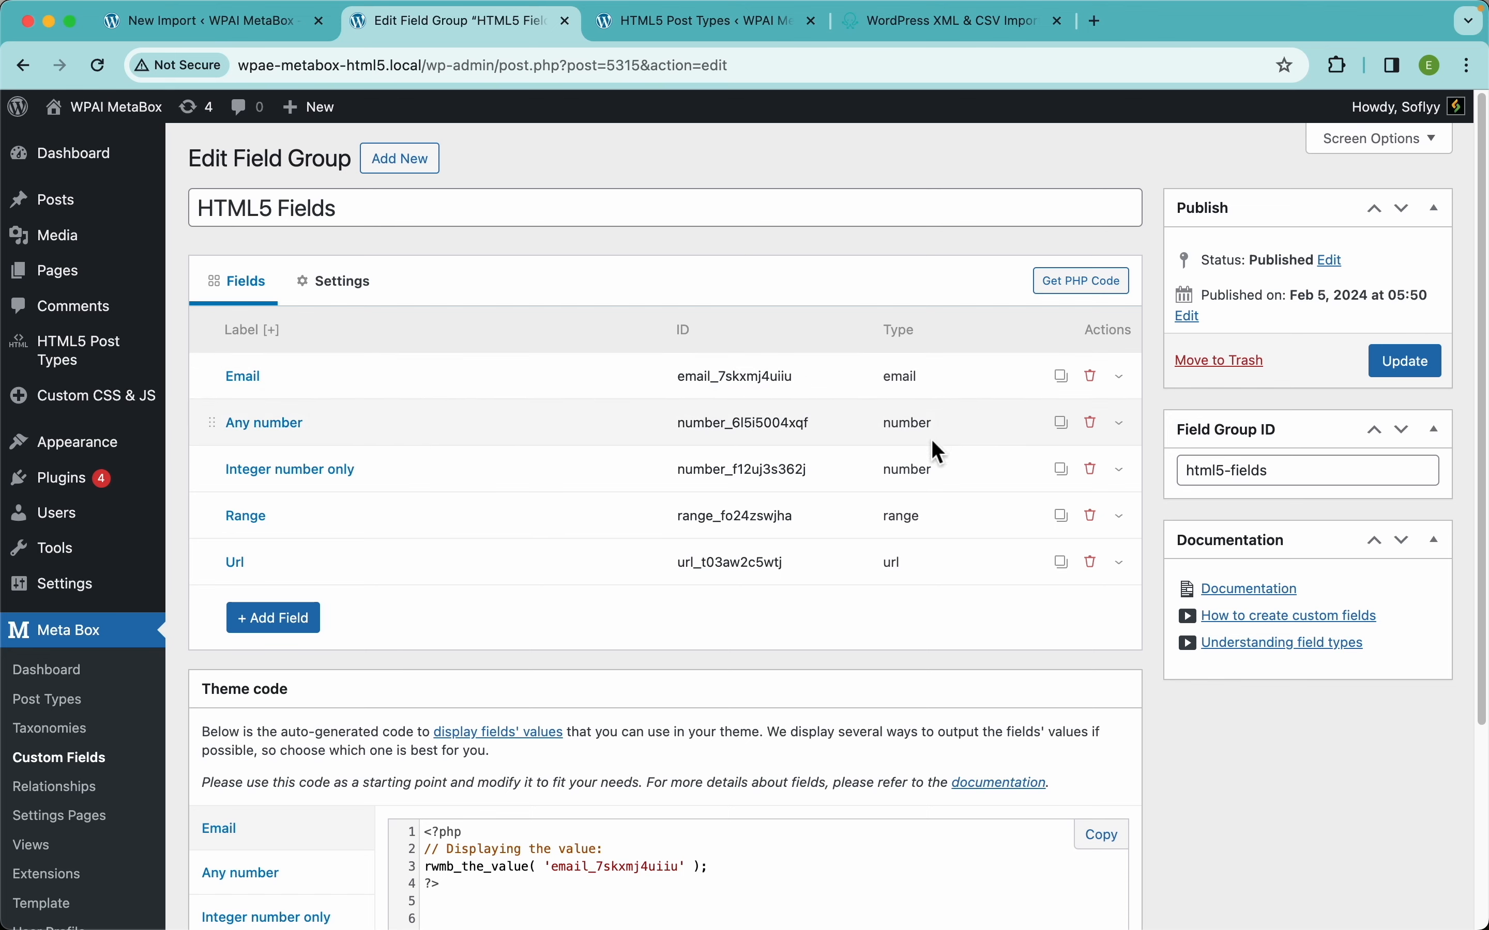
click(463, 422)
scroll(488, 505, down, 4)
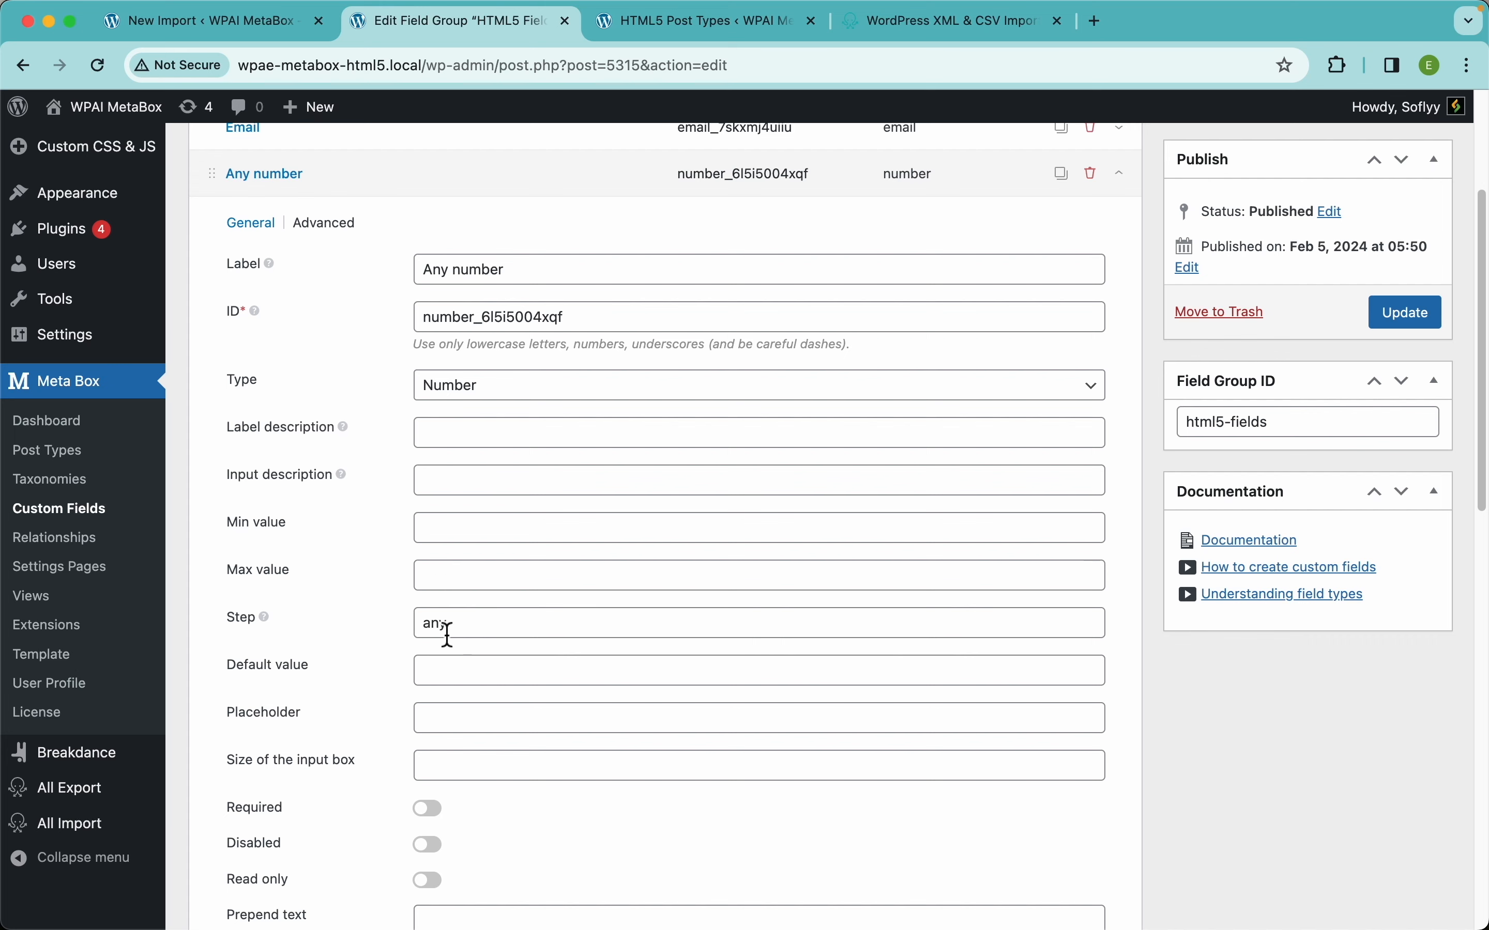
click(415, 178)
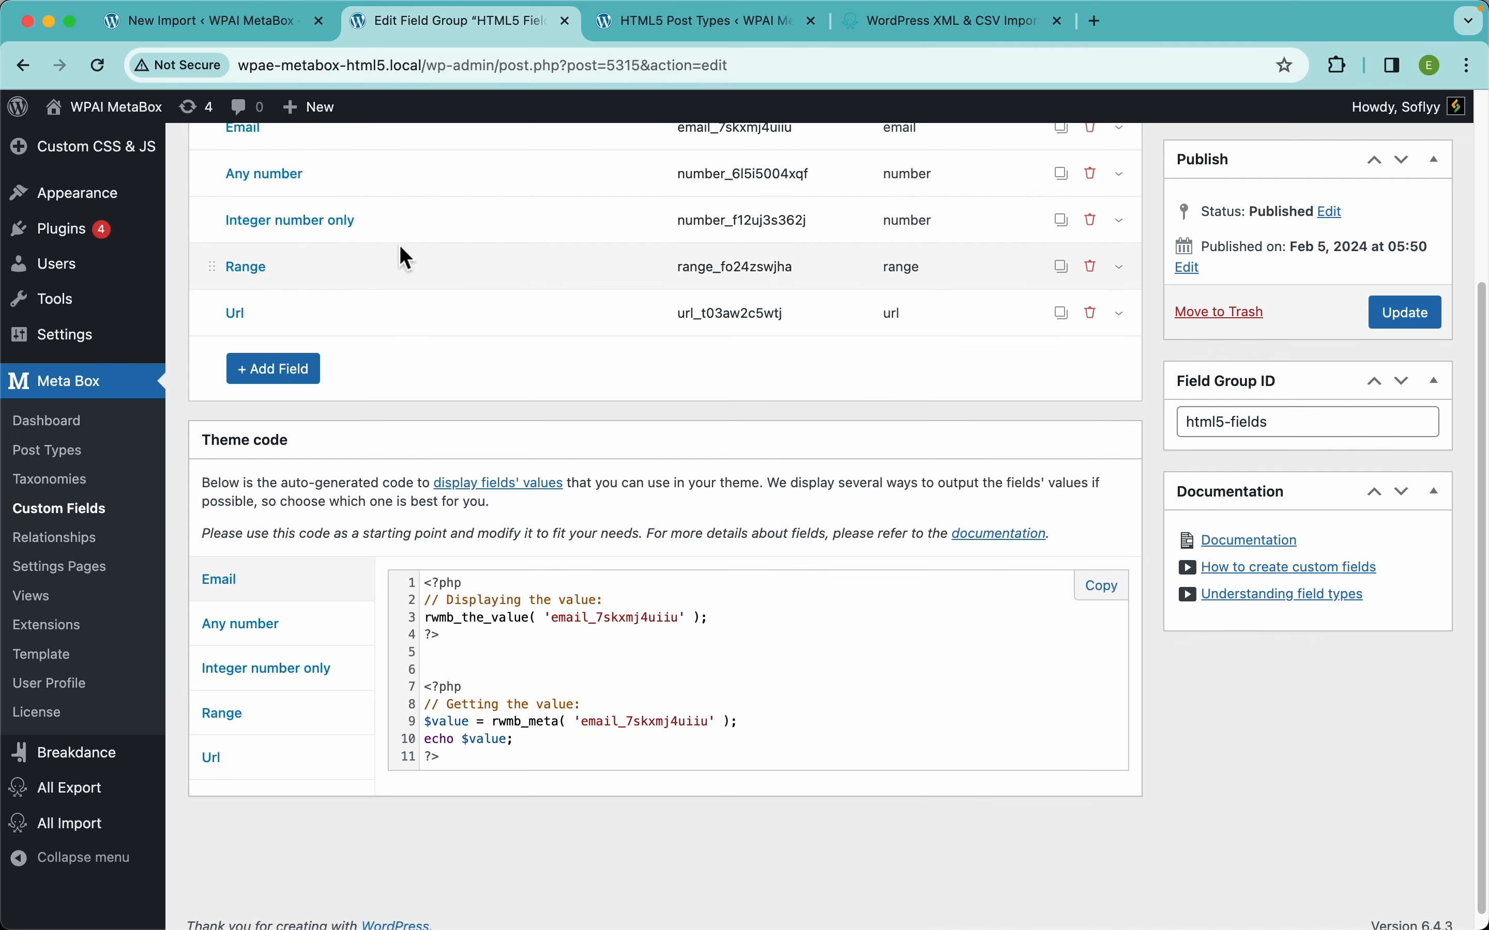
click(403, 222)
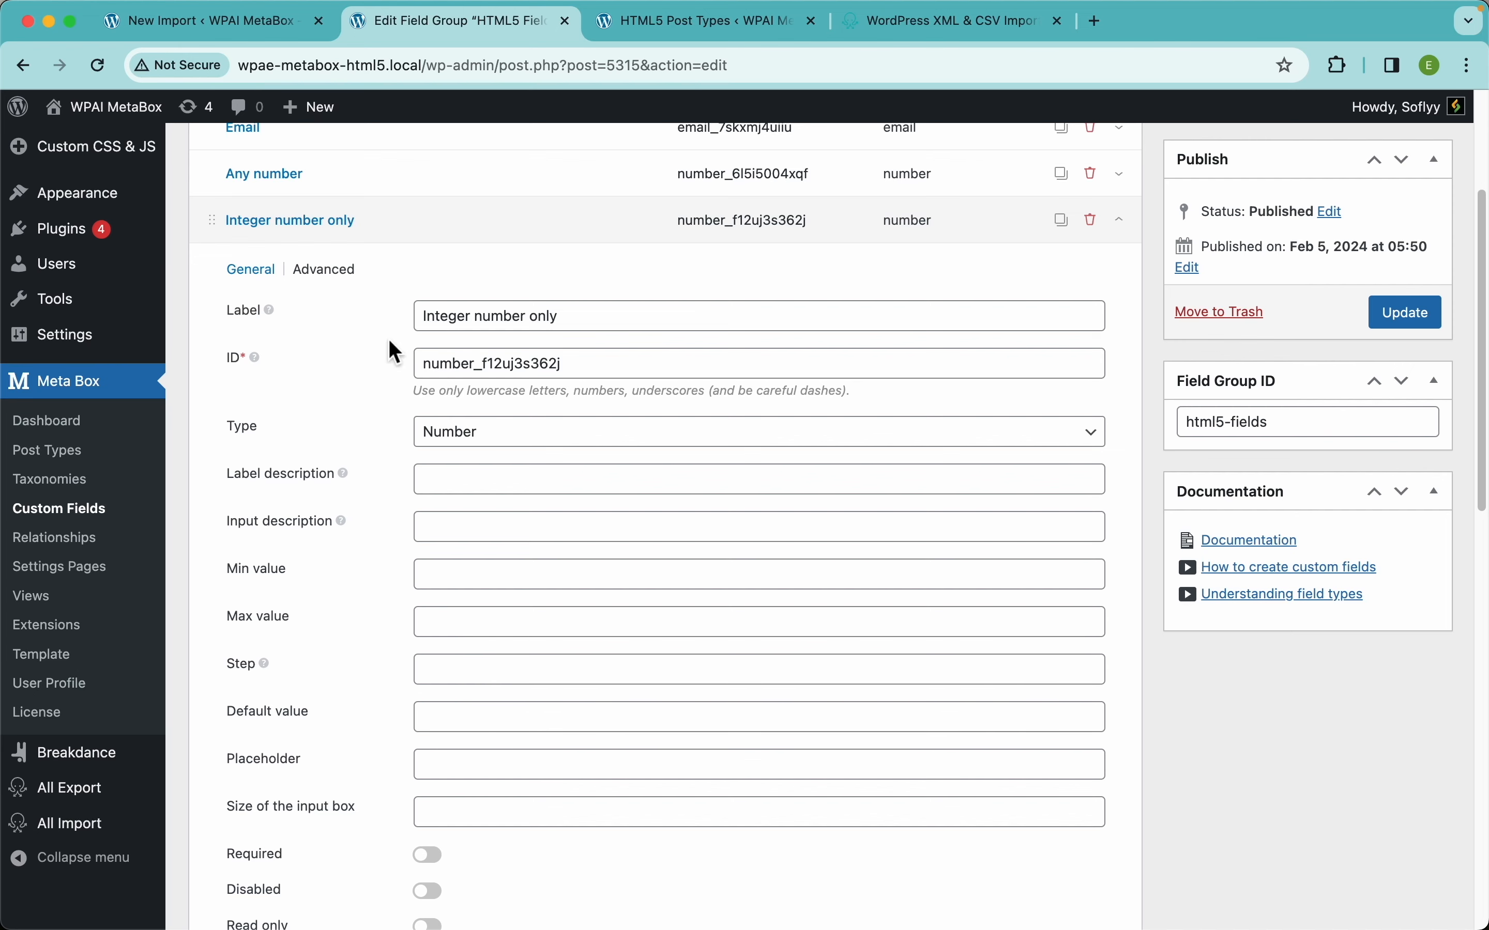
click(433, 236)
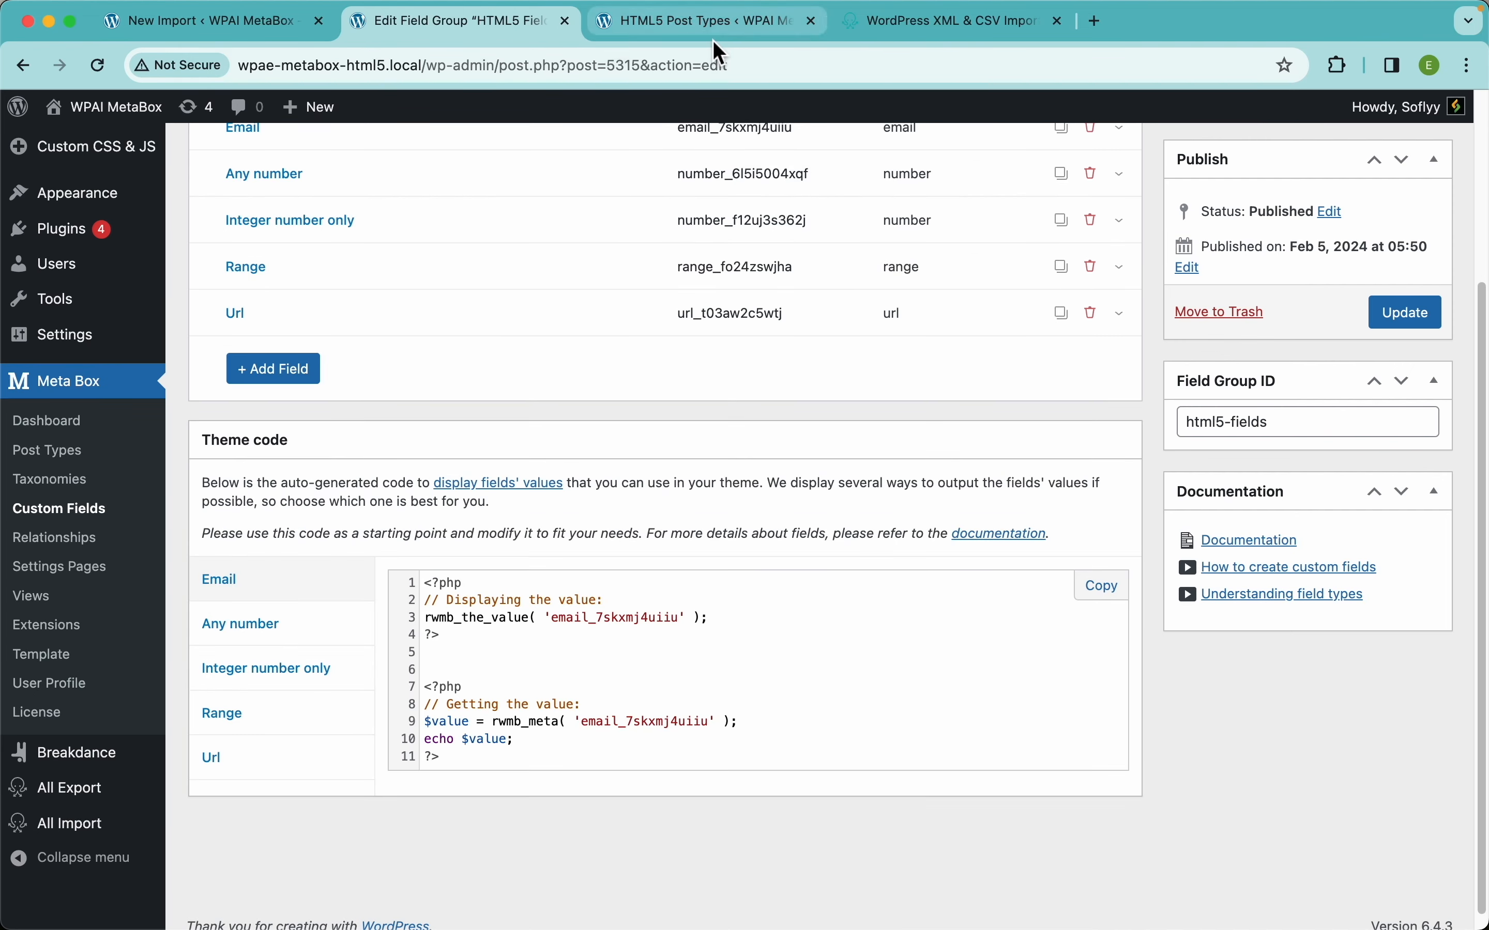
click(712, 23)
Create a new HTML5 Post Type with Any number 5.5 and Integer number only 5.
click(429, 159)
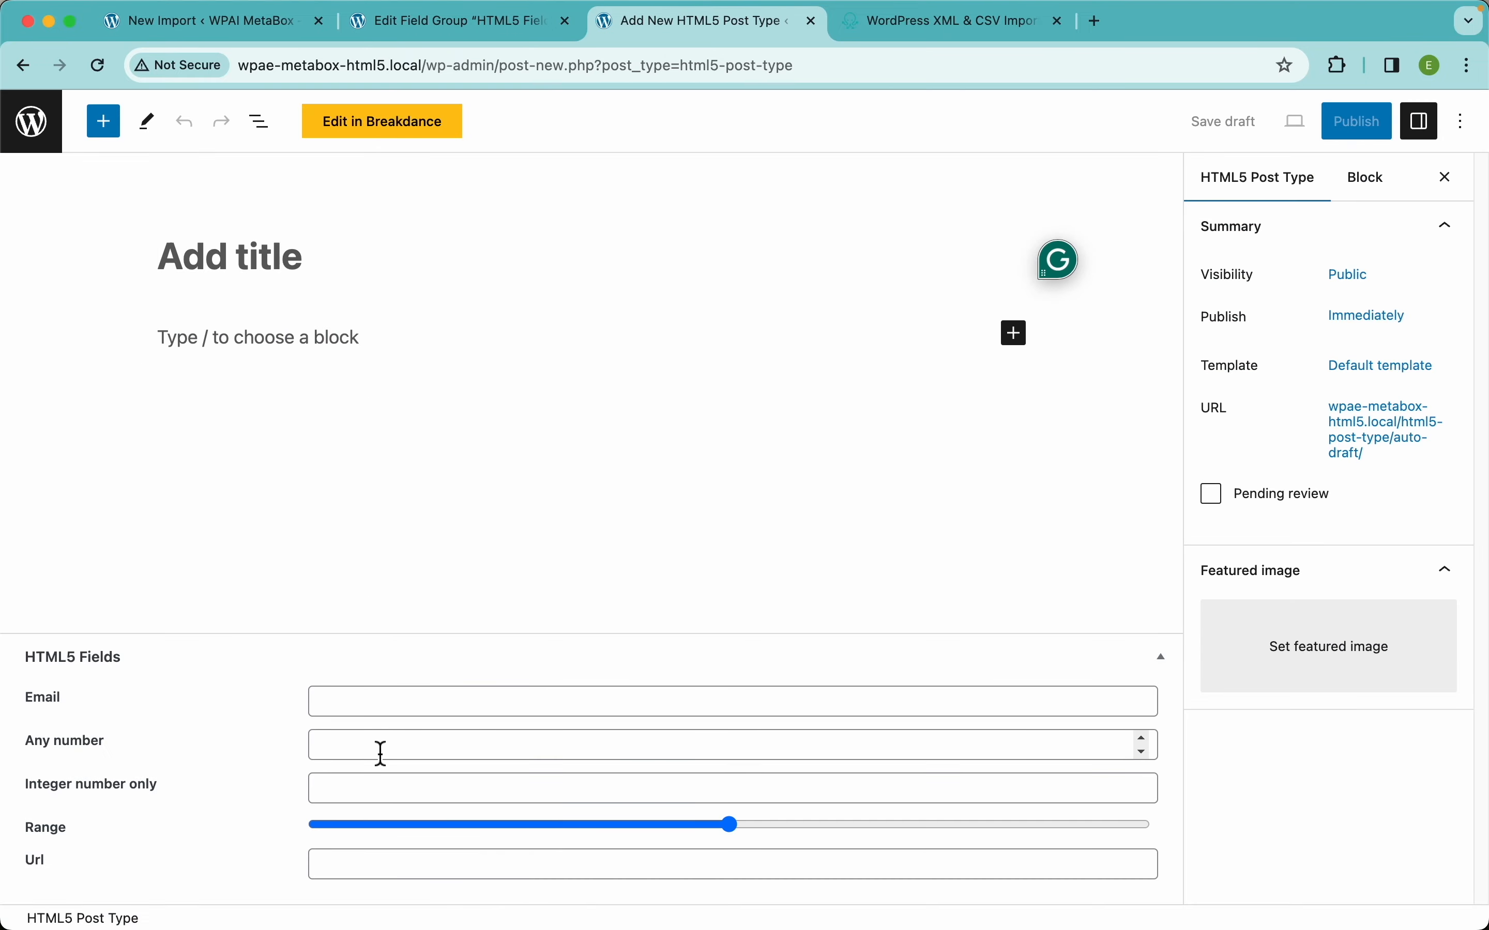
click(382, 753)
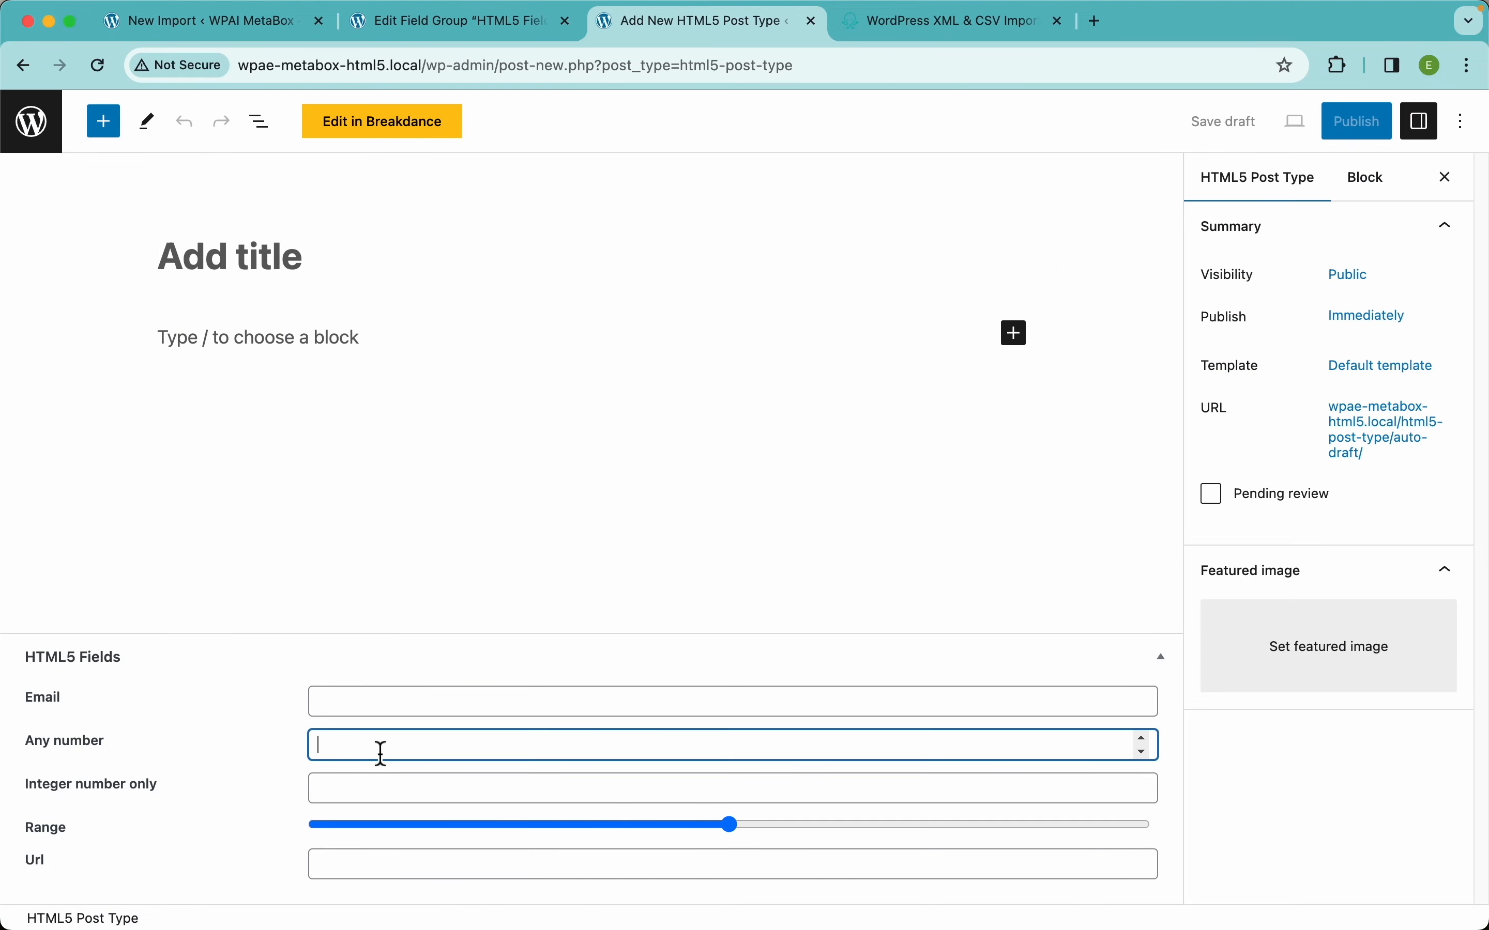
text(5.5)
click(378, 793)
text(5)
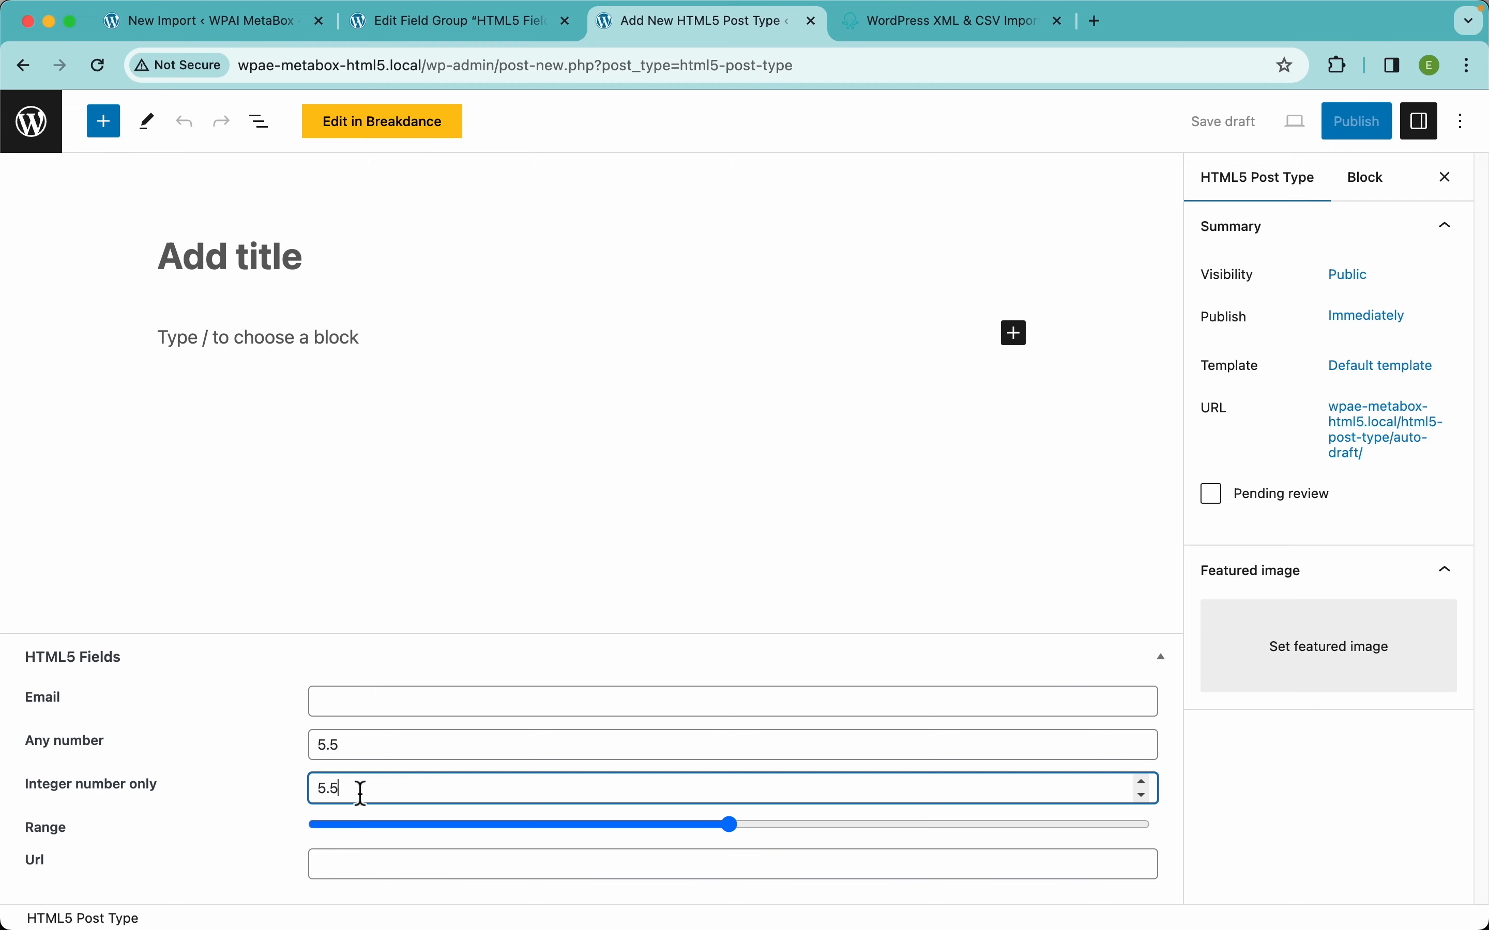
text(.5)
click(286, 812)
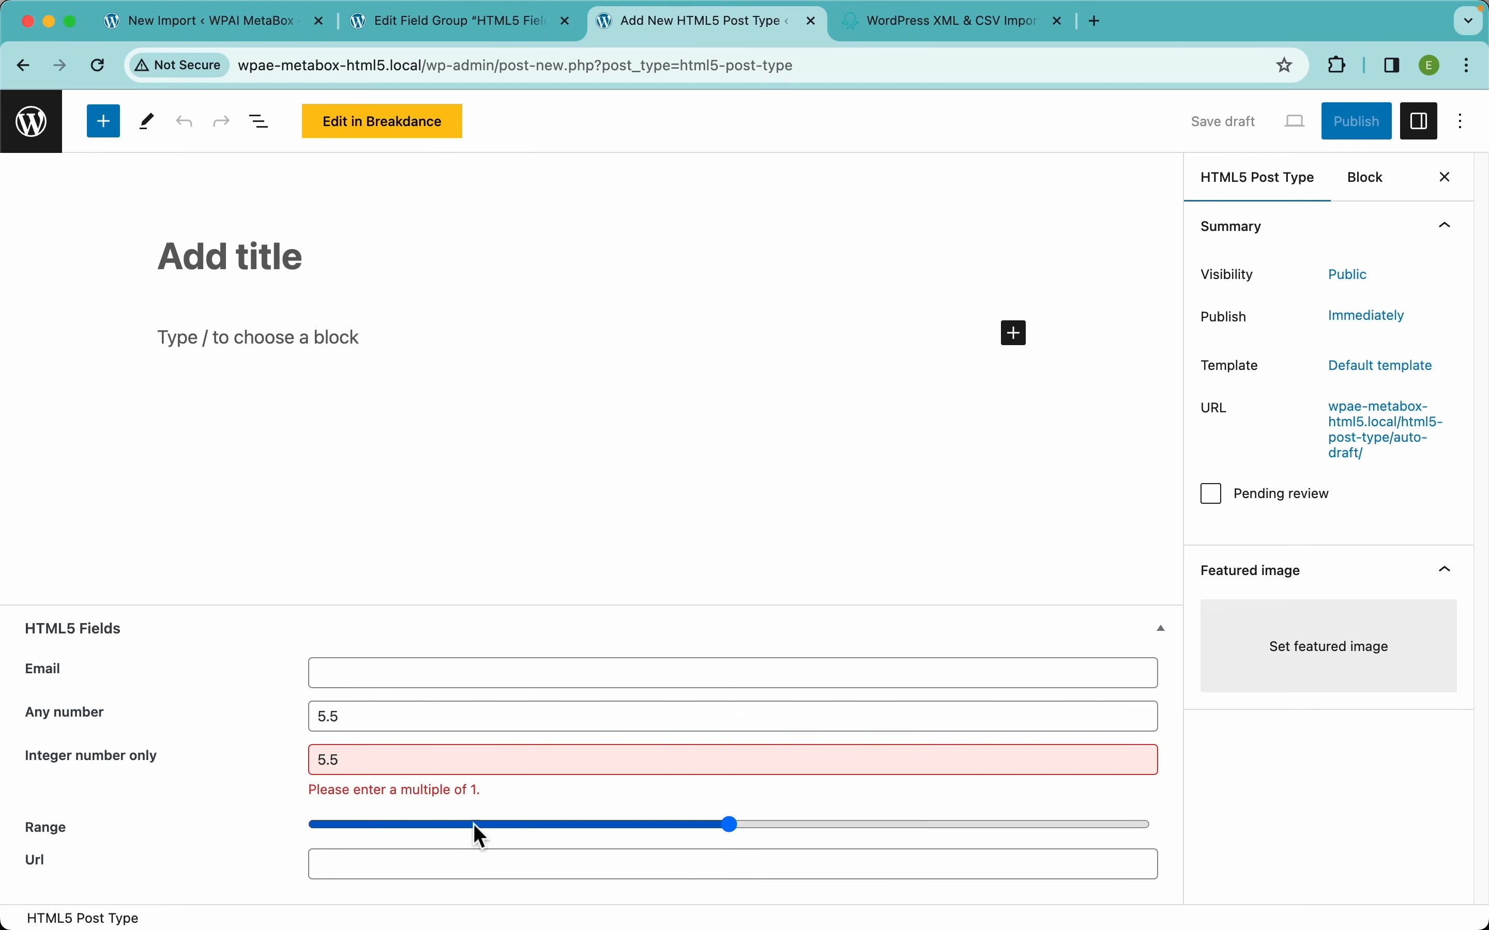
click(384, 765)
key(BackSpace)
key(BackSpace)
click(269, 794)
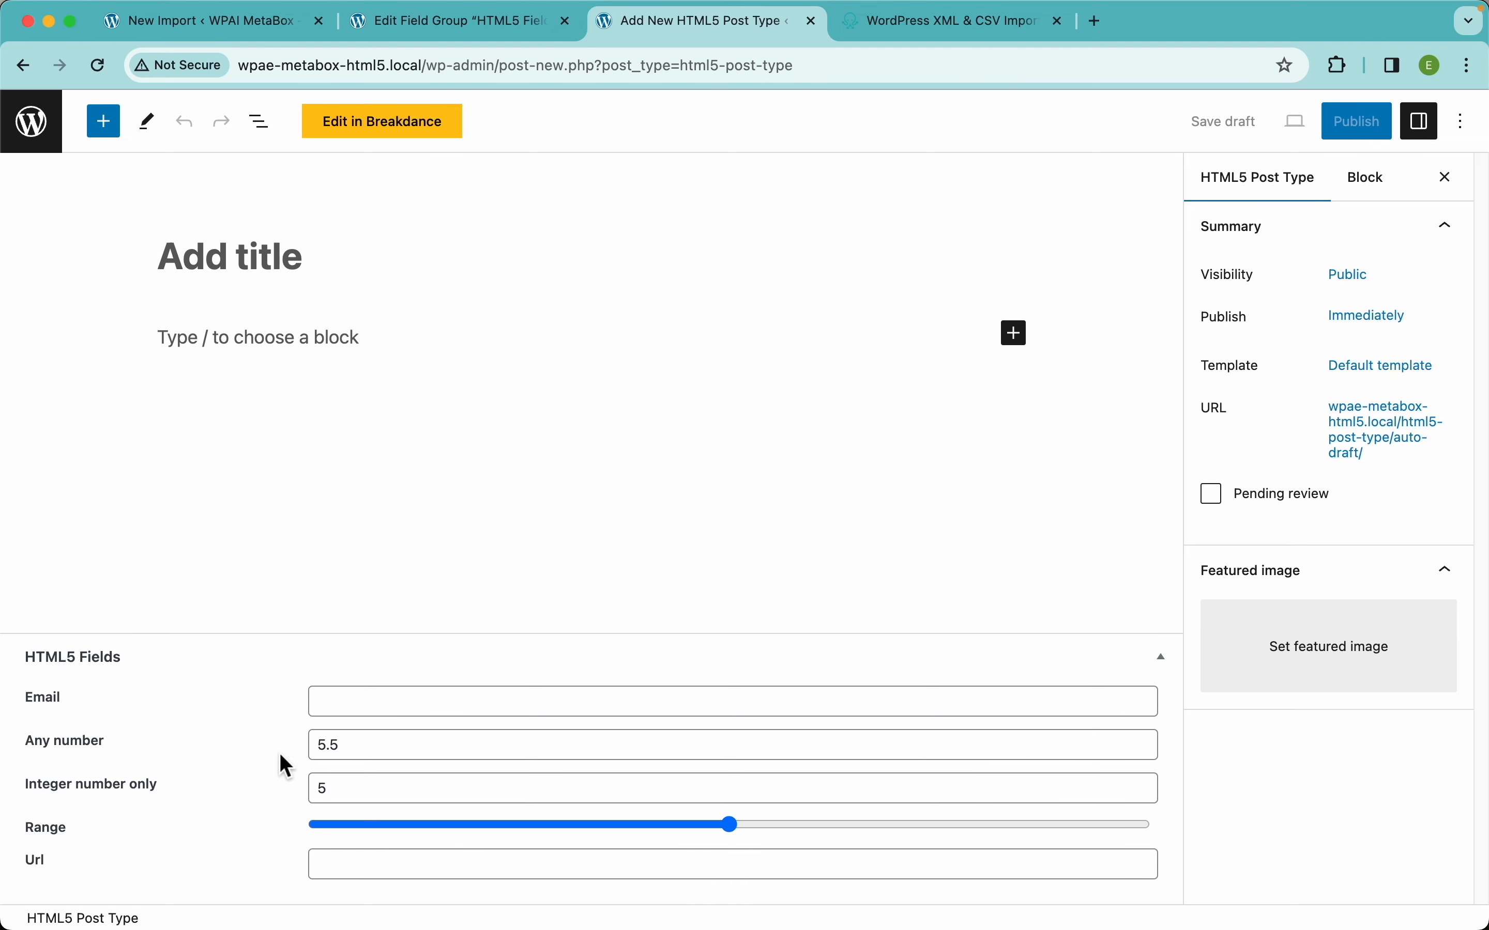
Set Range to 6, leave Email empty, and return to the import mapping page.
drag(730, 828, 806, 841)
click(599, 864)
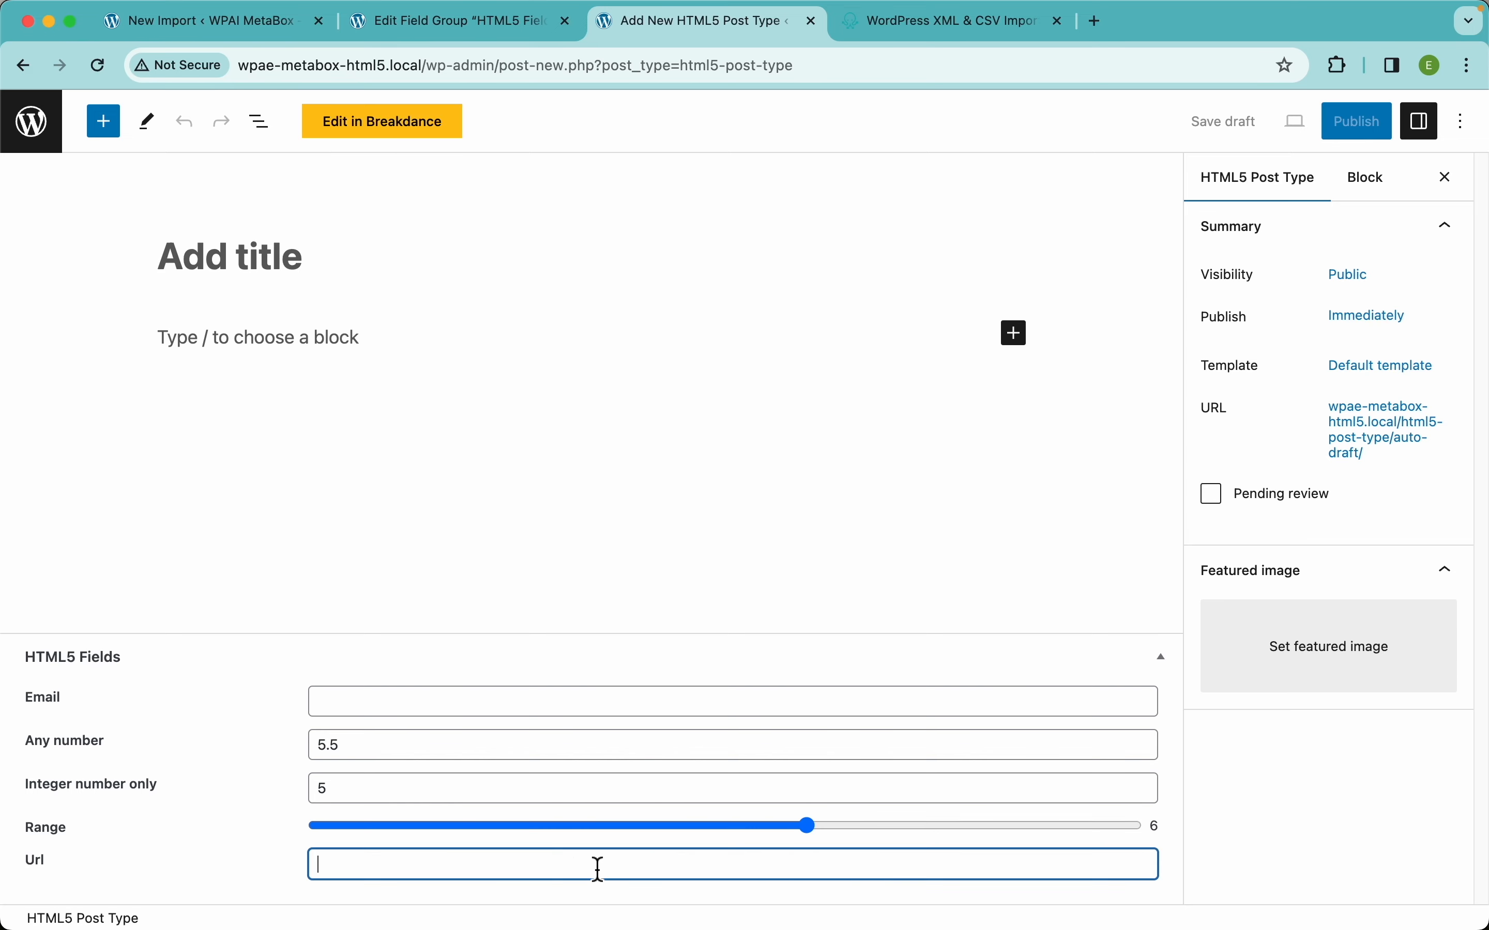
click(380, 686)
click(207, 755)
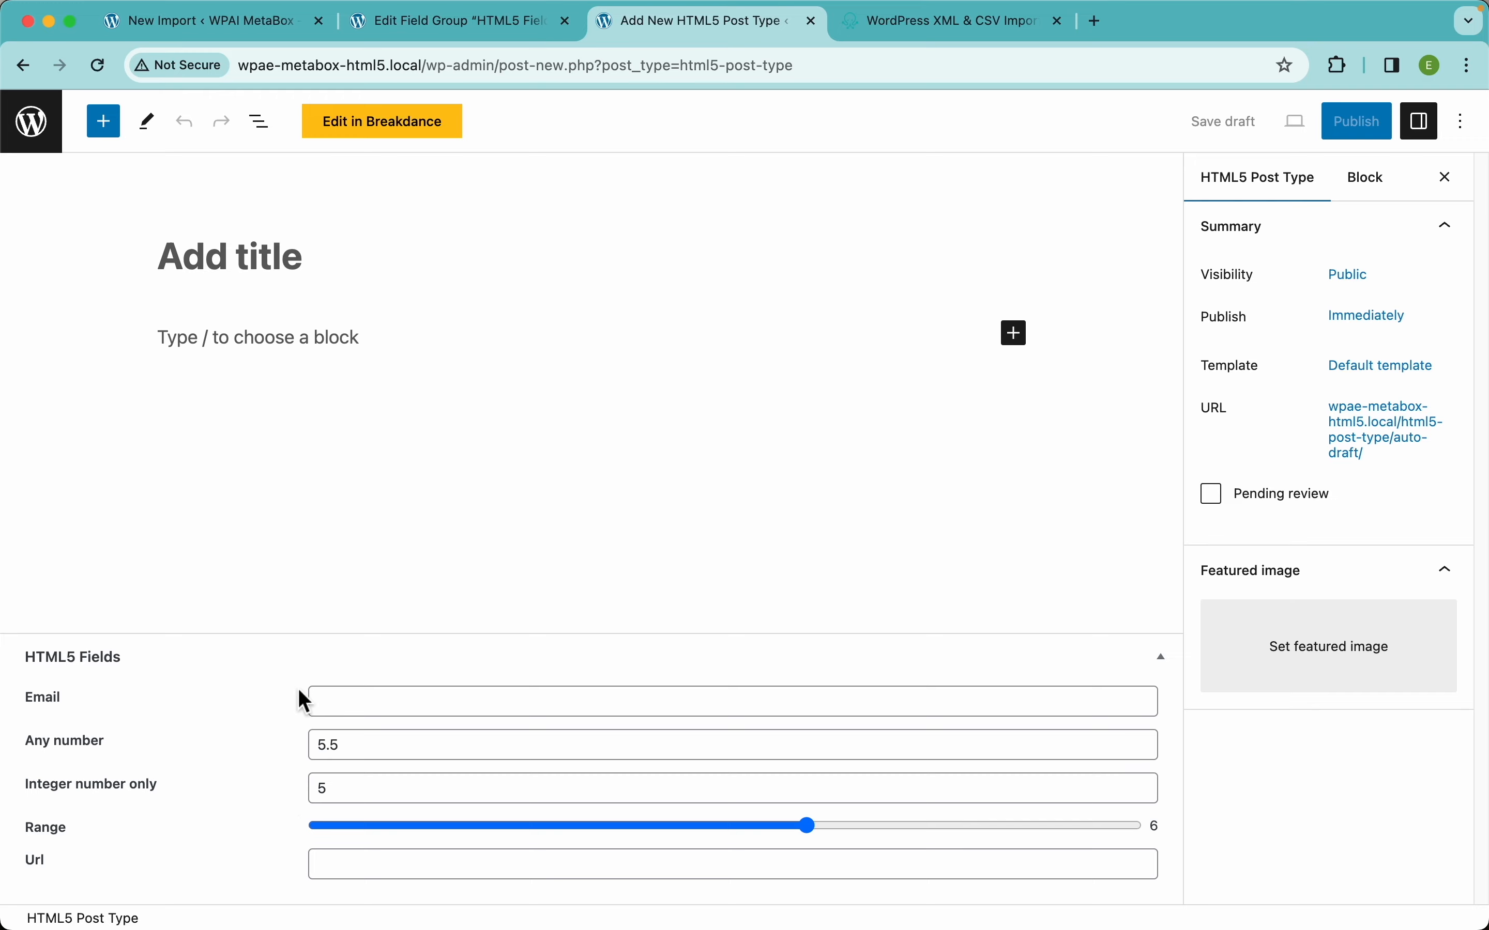
click(256, 41)
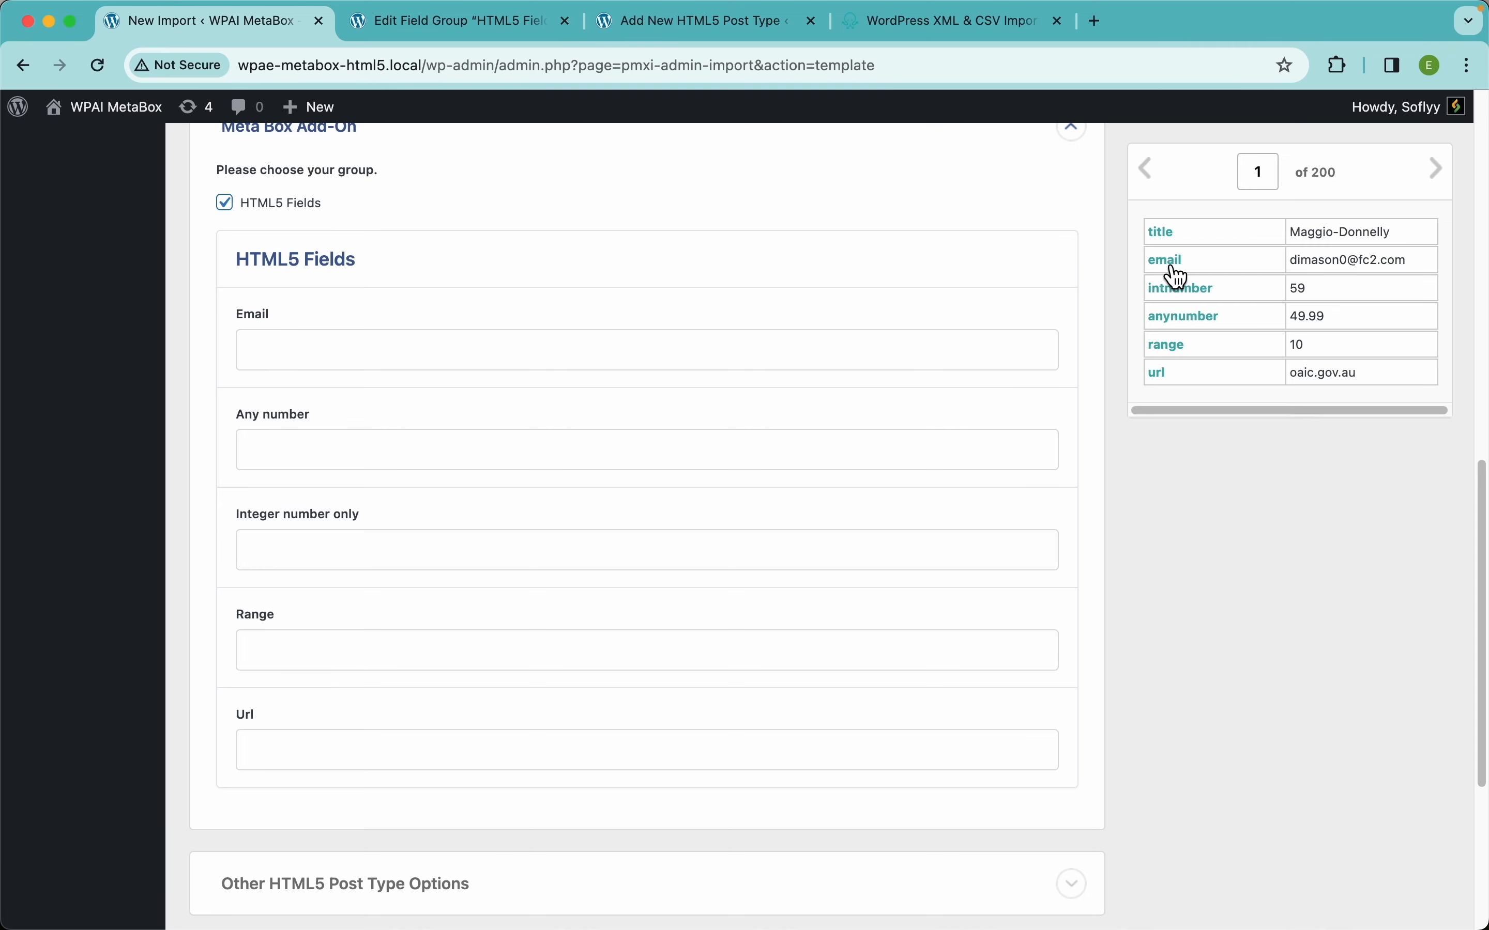
Map the email column into the Email field and preview record 2, whose email is empty.
drag(1178, 277, 697, 343)
click(1437, 180)
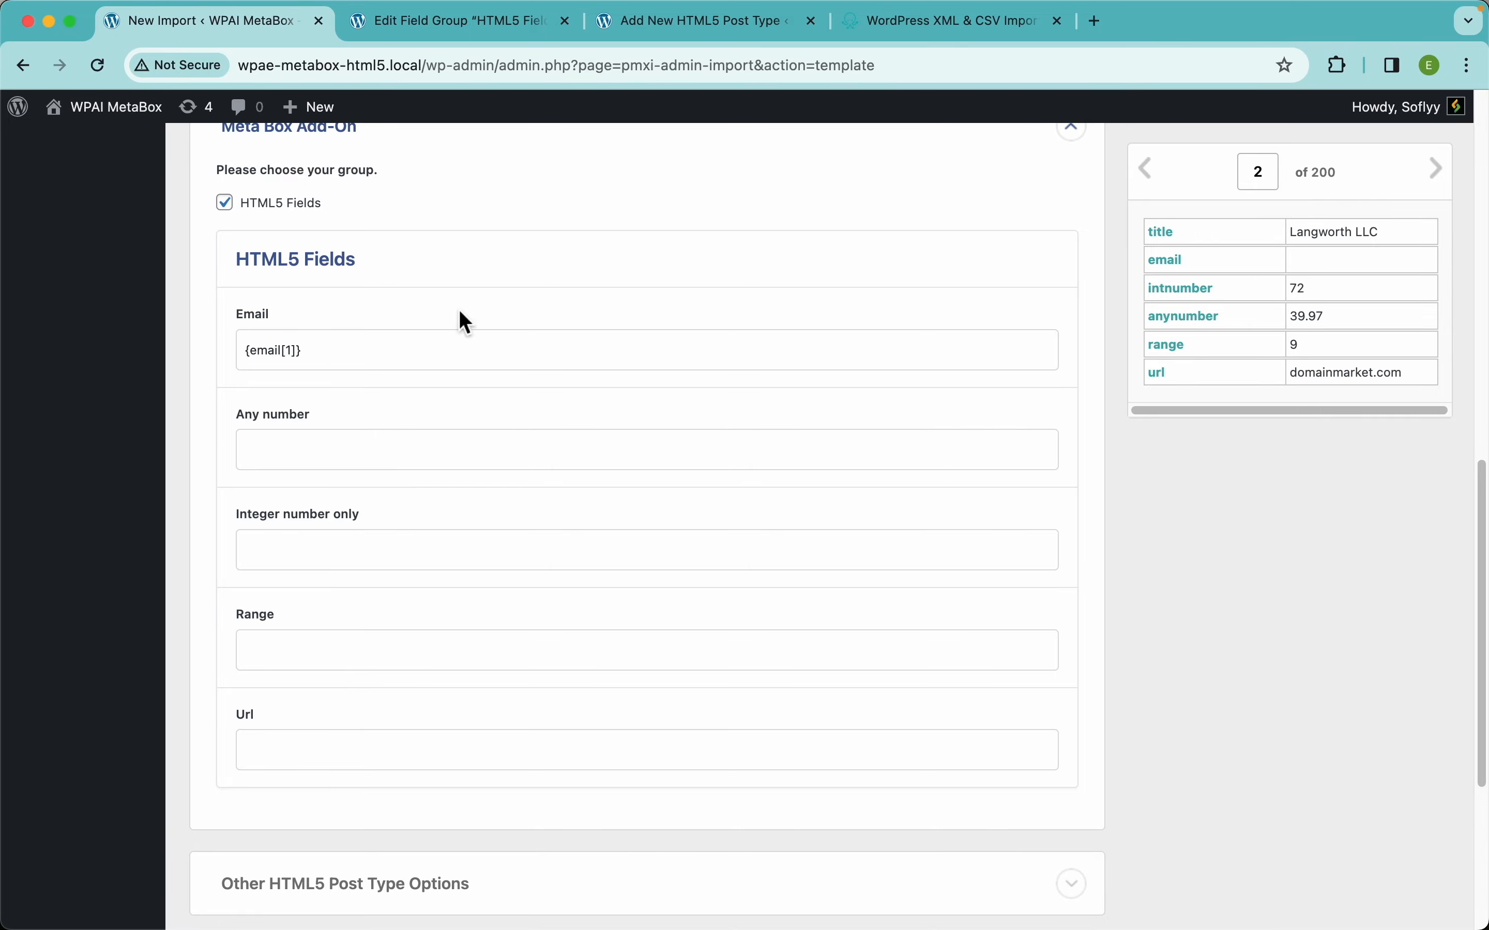
click(932, 25)
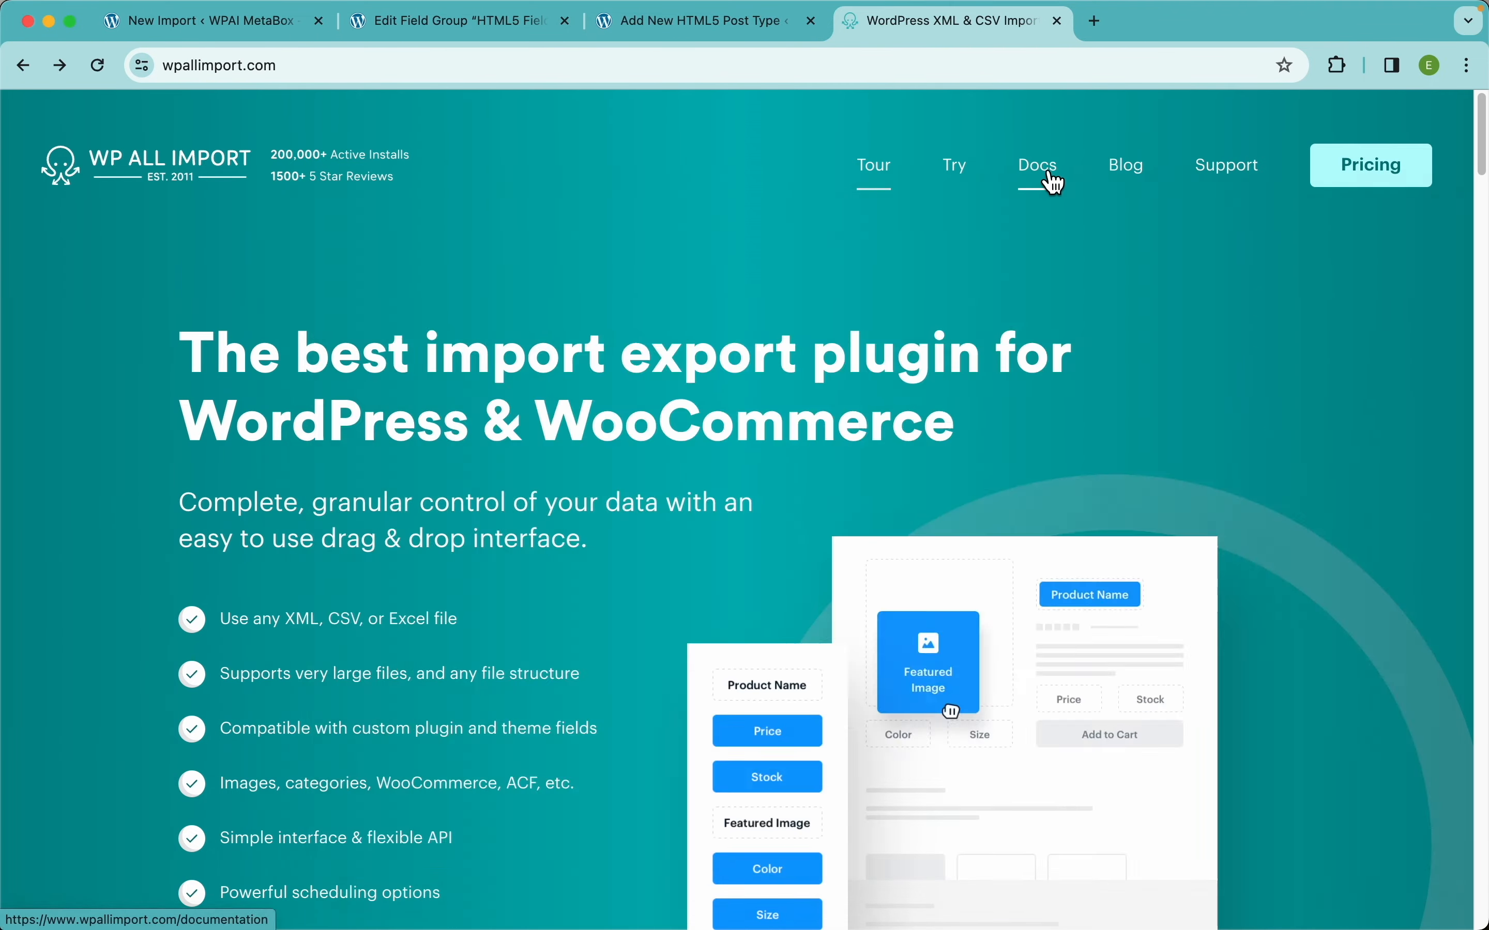
Find Docs > Import > Custom Code > IF Statements and copy the 'Text is empty' example.
click(1053, 182)
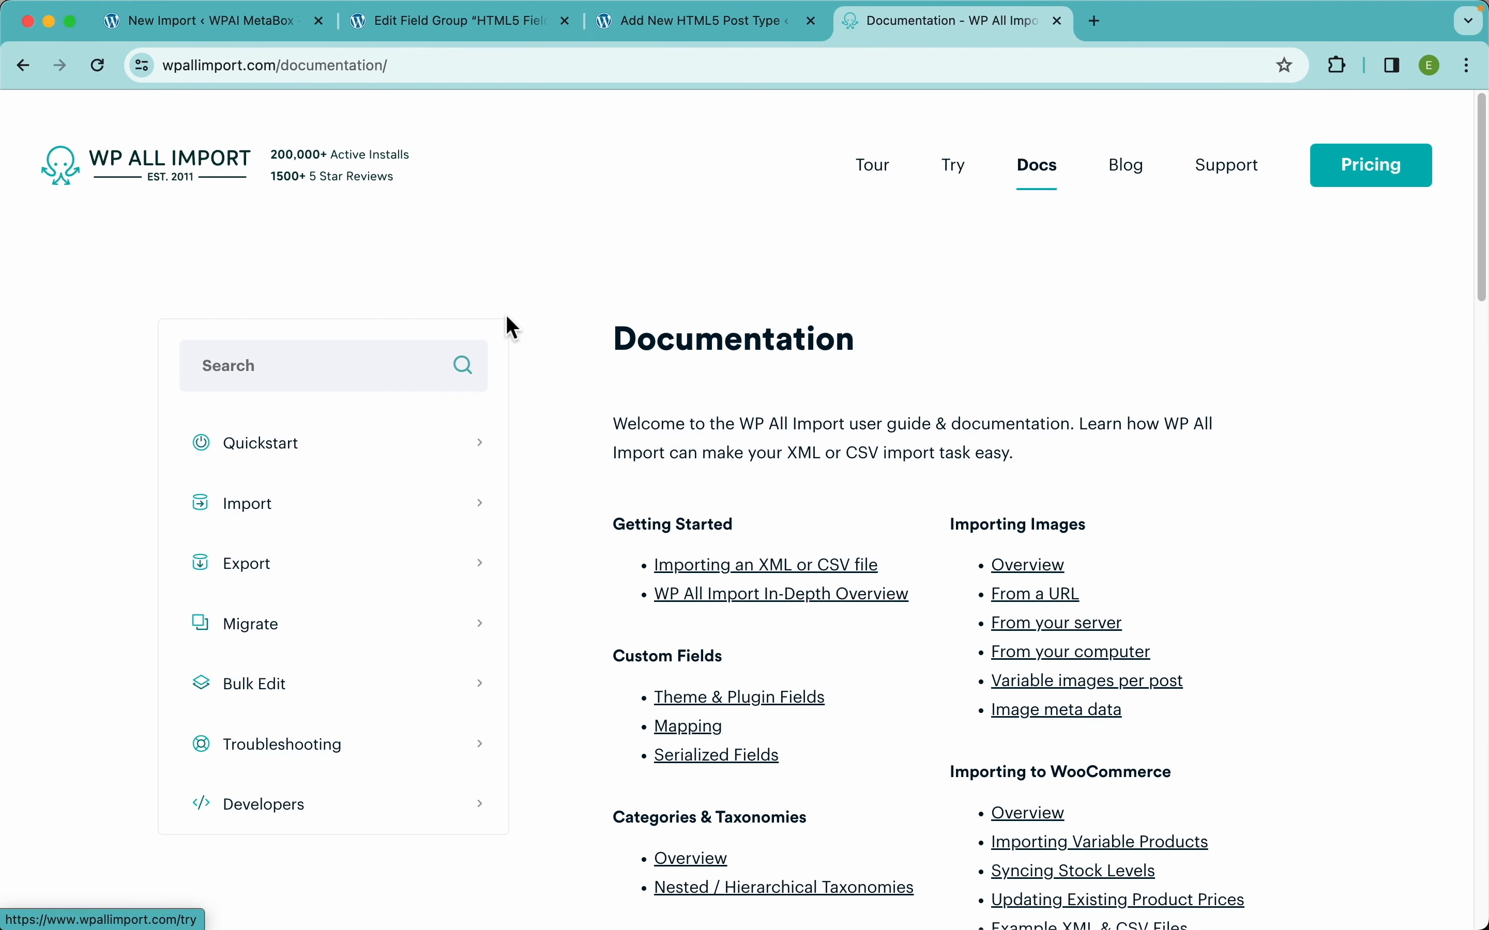
click(265, 510)
scroll(357, 618, down, 5)
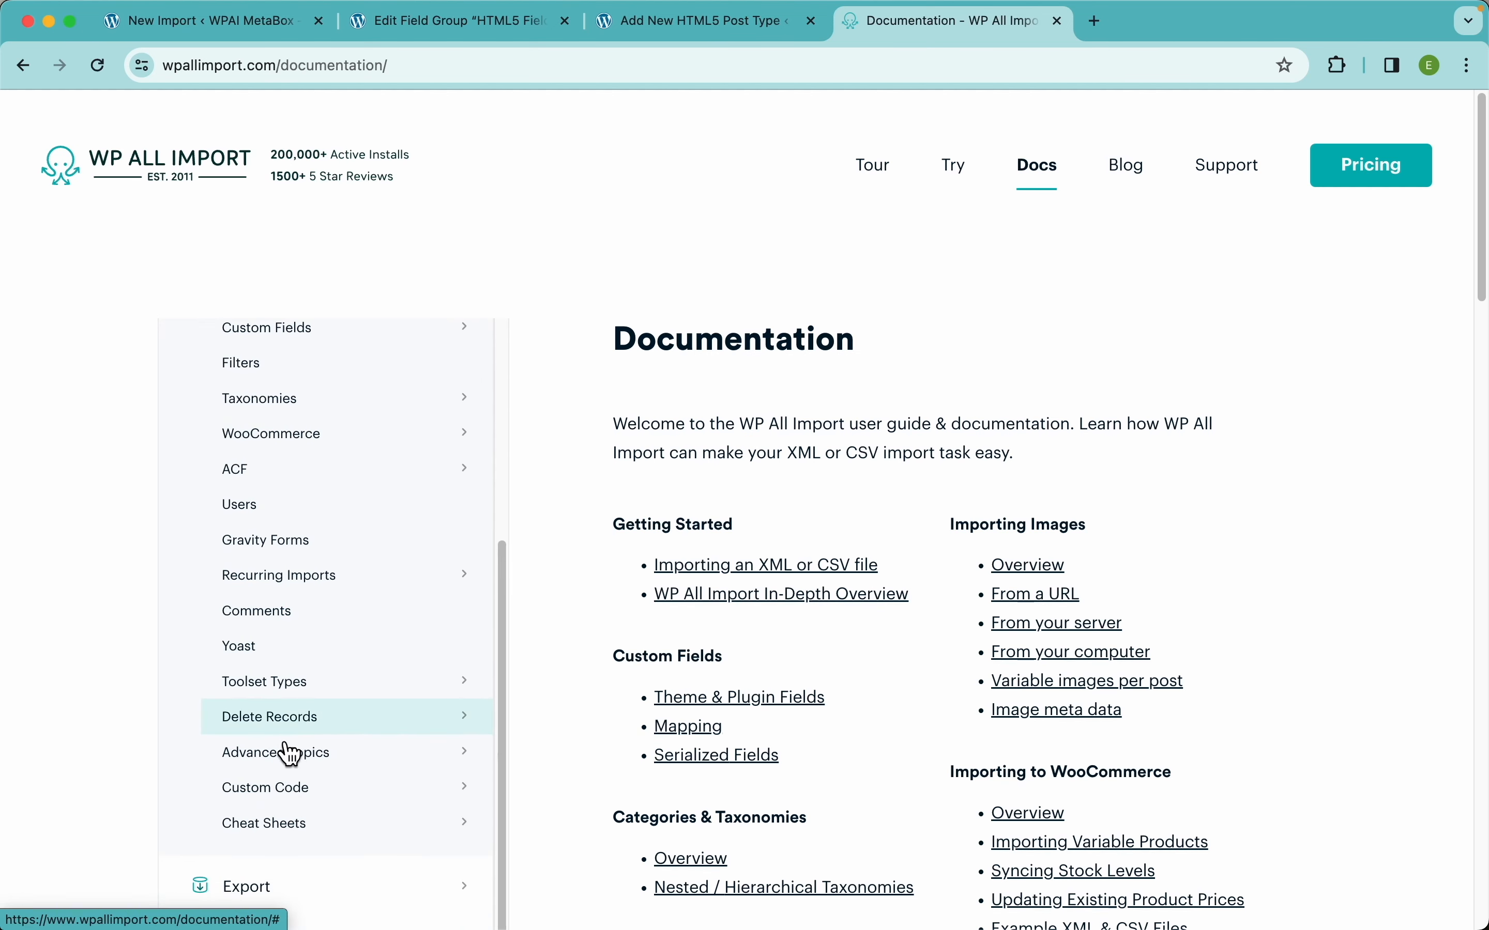
click(284, 800)
scroll(301, 723, down, 3)
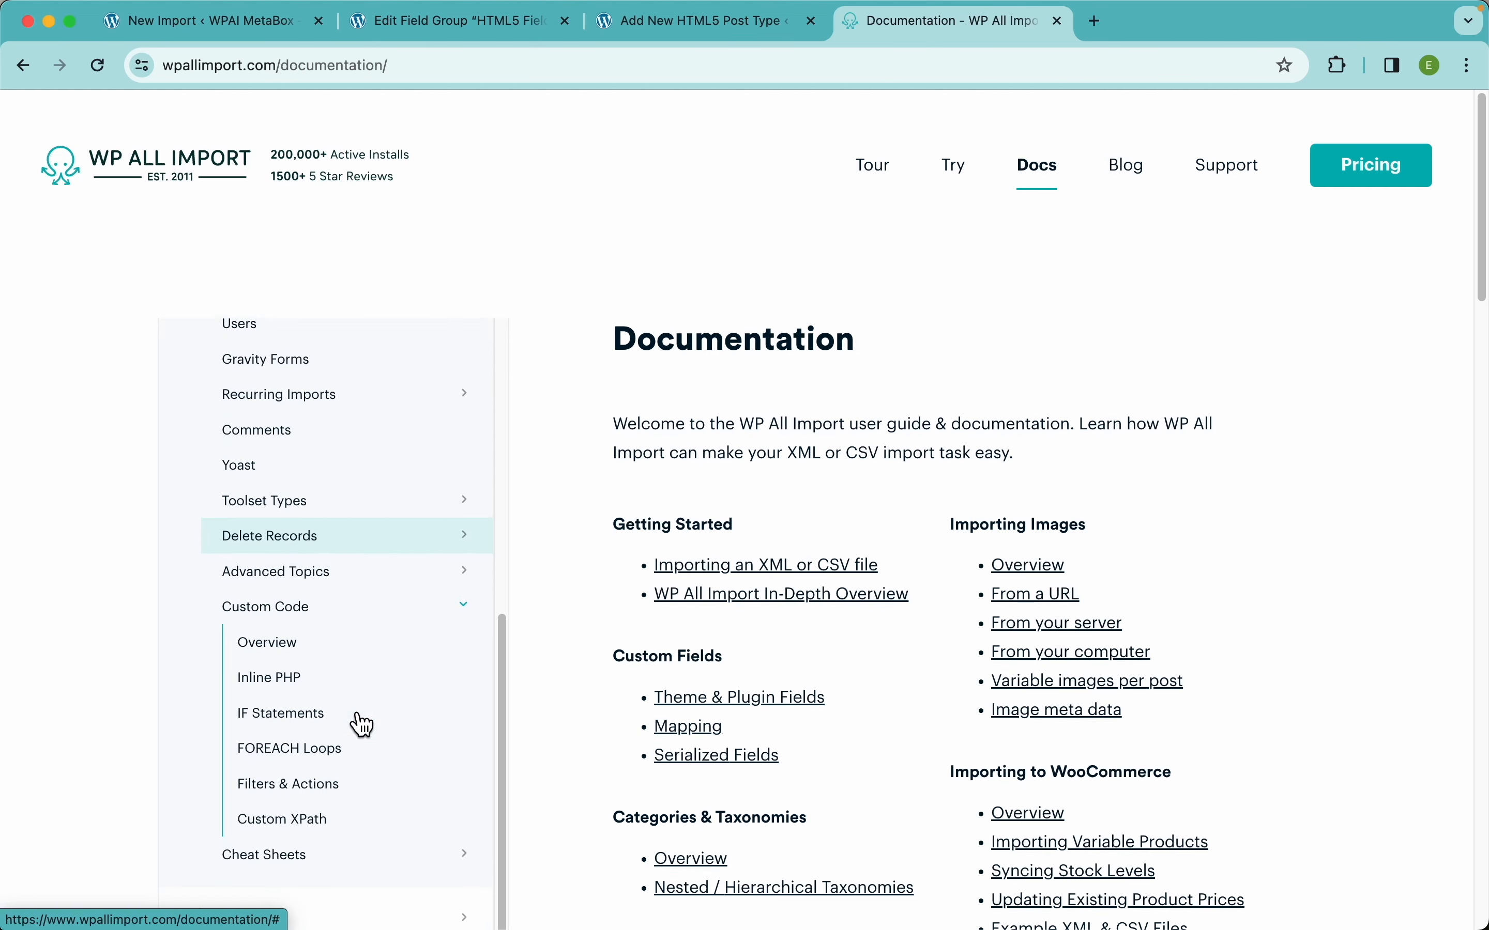
click(307, 730)
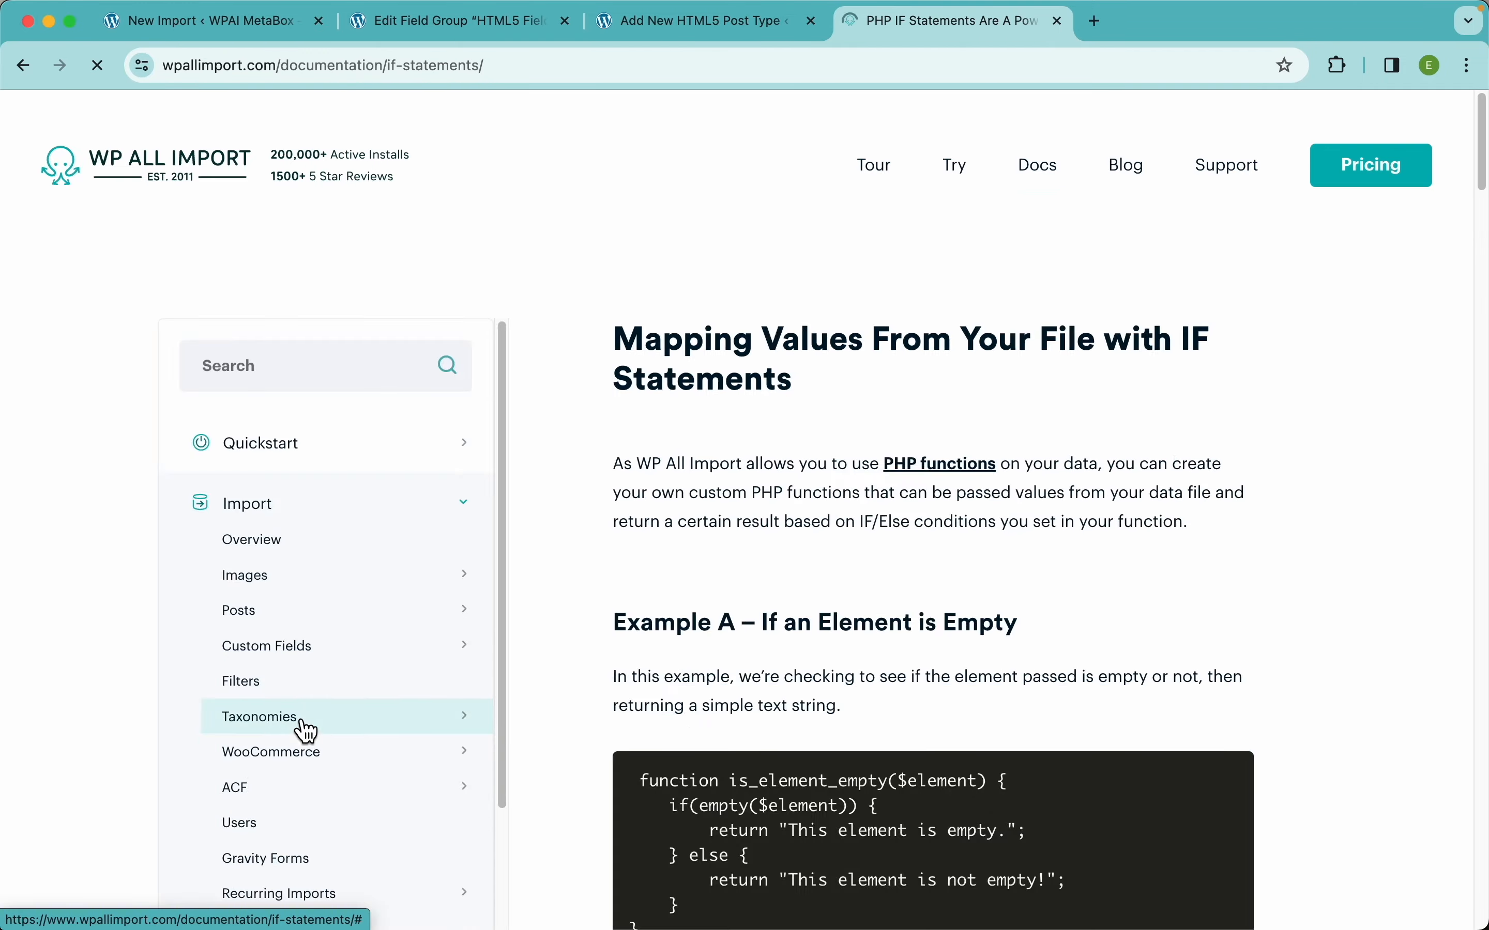
scroll(1301, 591, down, 20)
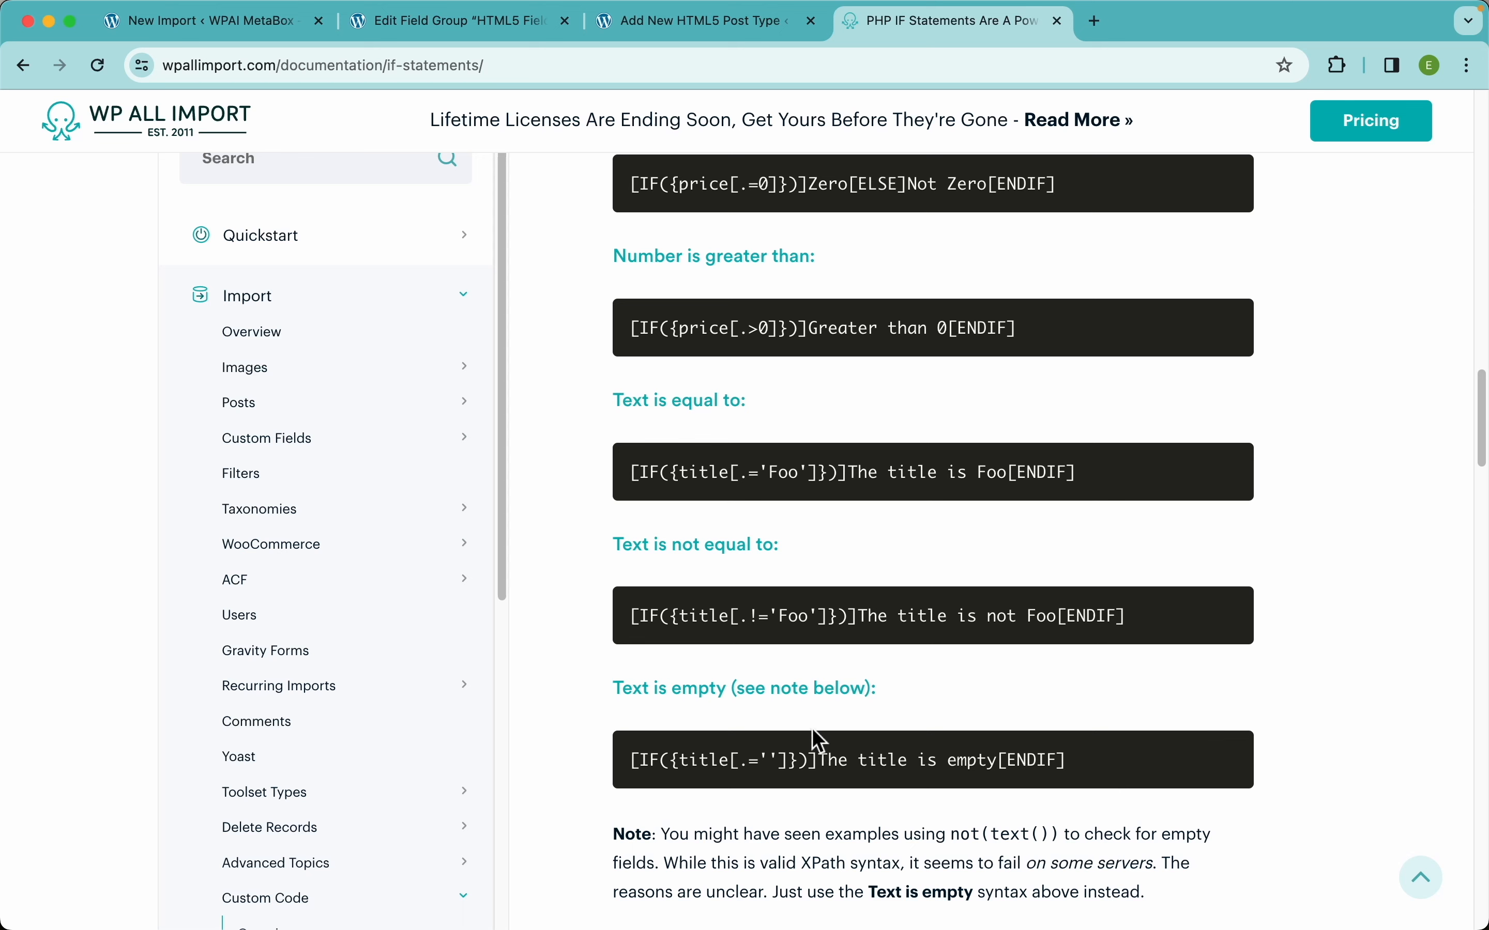
triple_click(796, 761)
key(super+c)
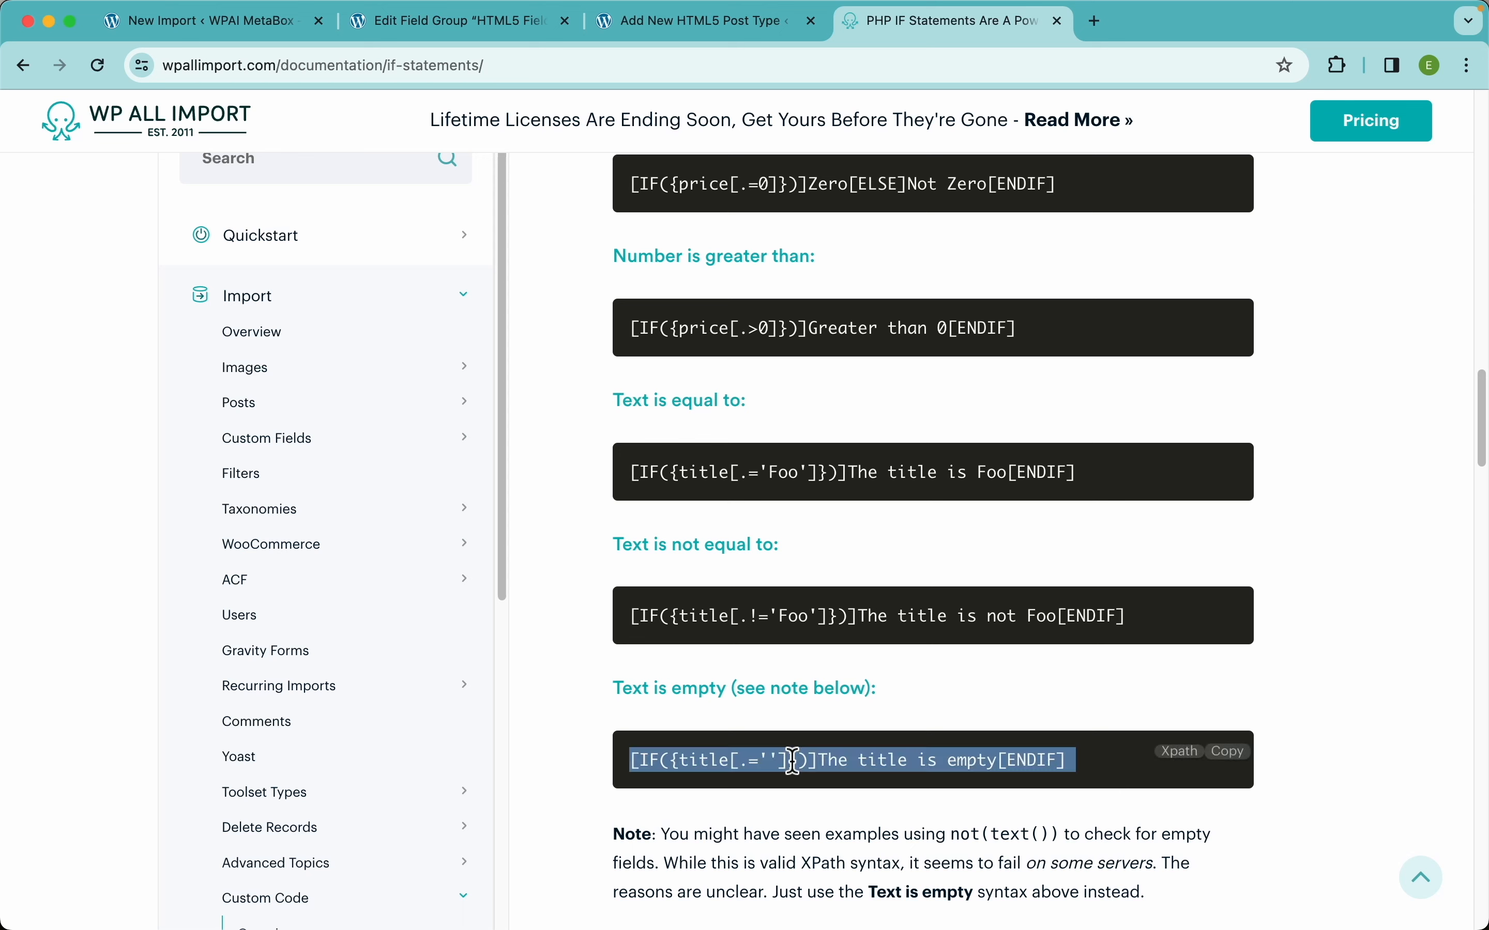
Replace the Email field's mapping with the pasted 'Text is empty' IF statement.
click(253, 27)
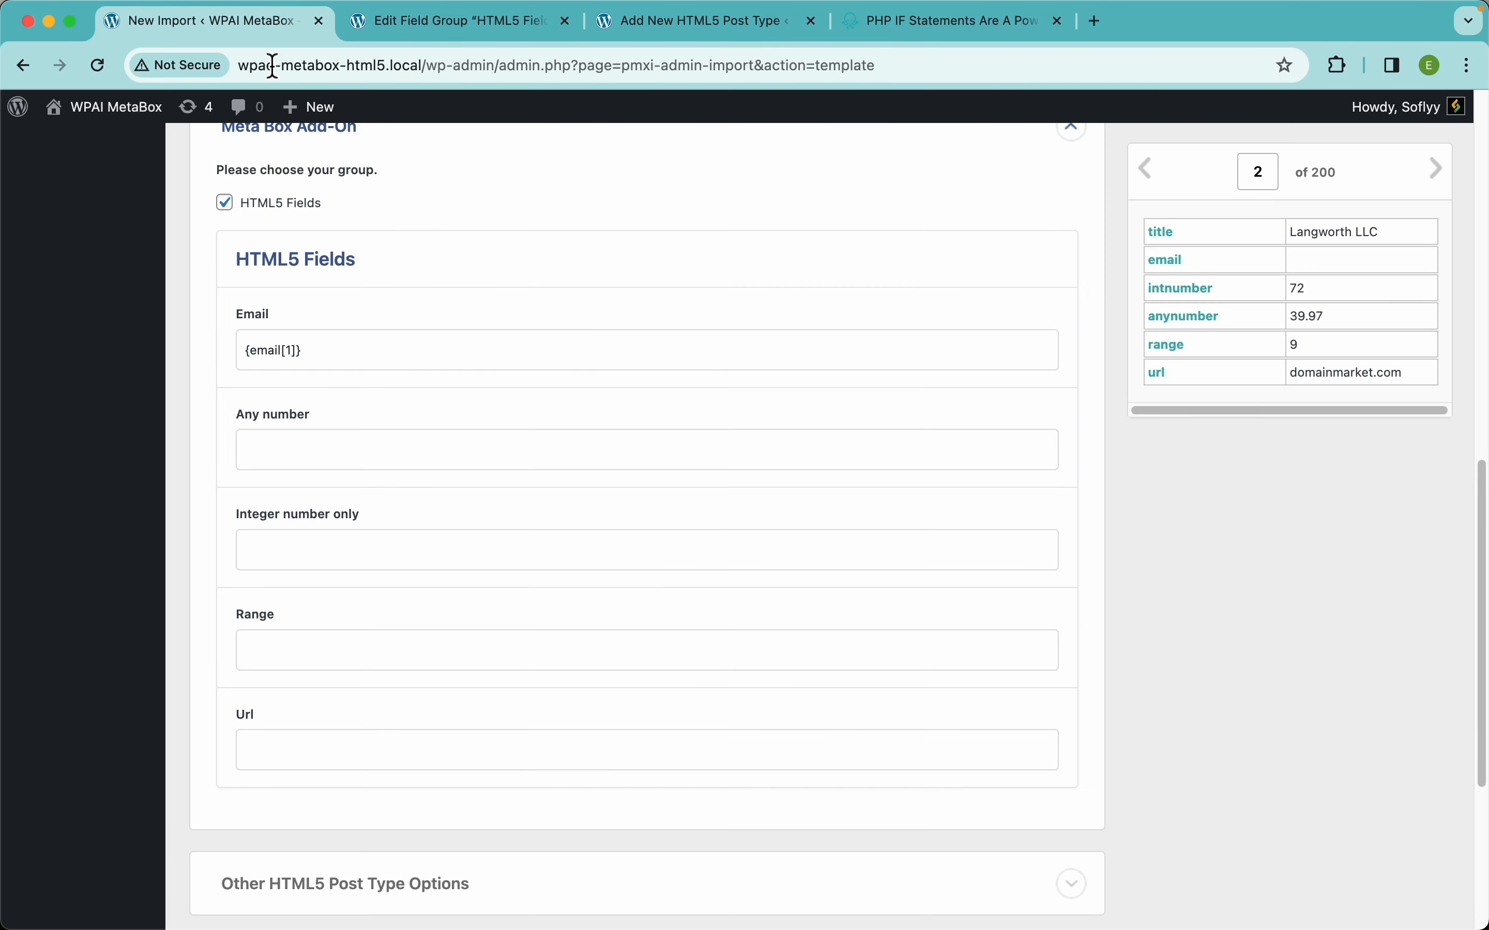
click(339, 356)
key(super+a)
key(BackSpace)
key(super+v)
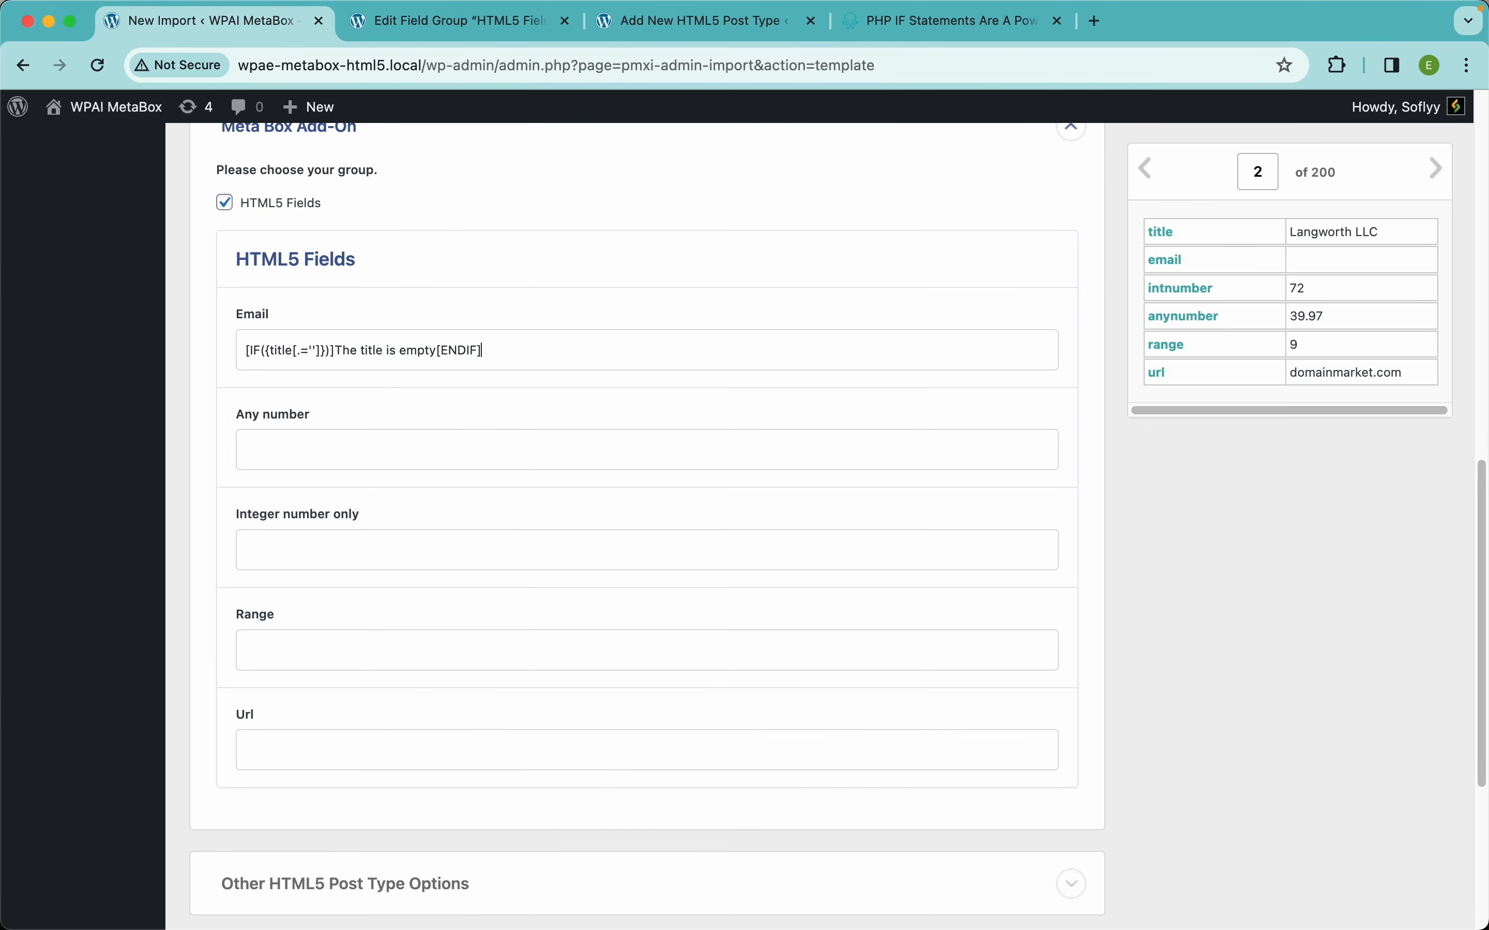
scroll(277, 359, up, 5)
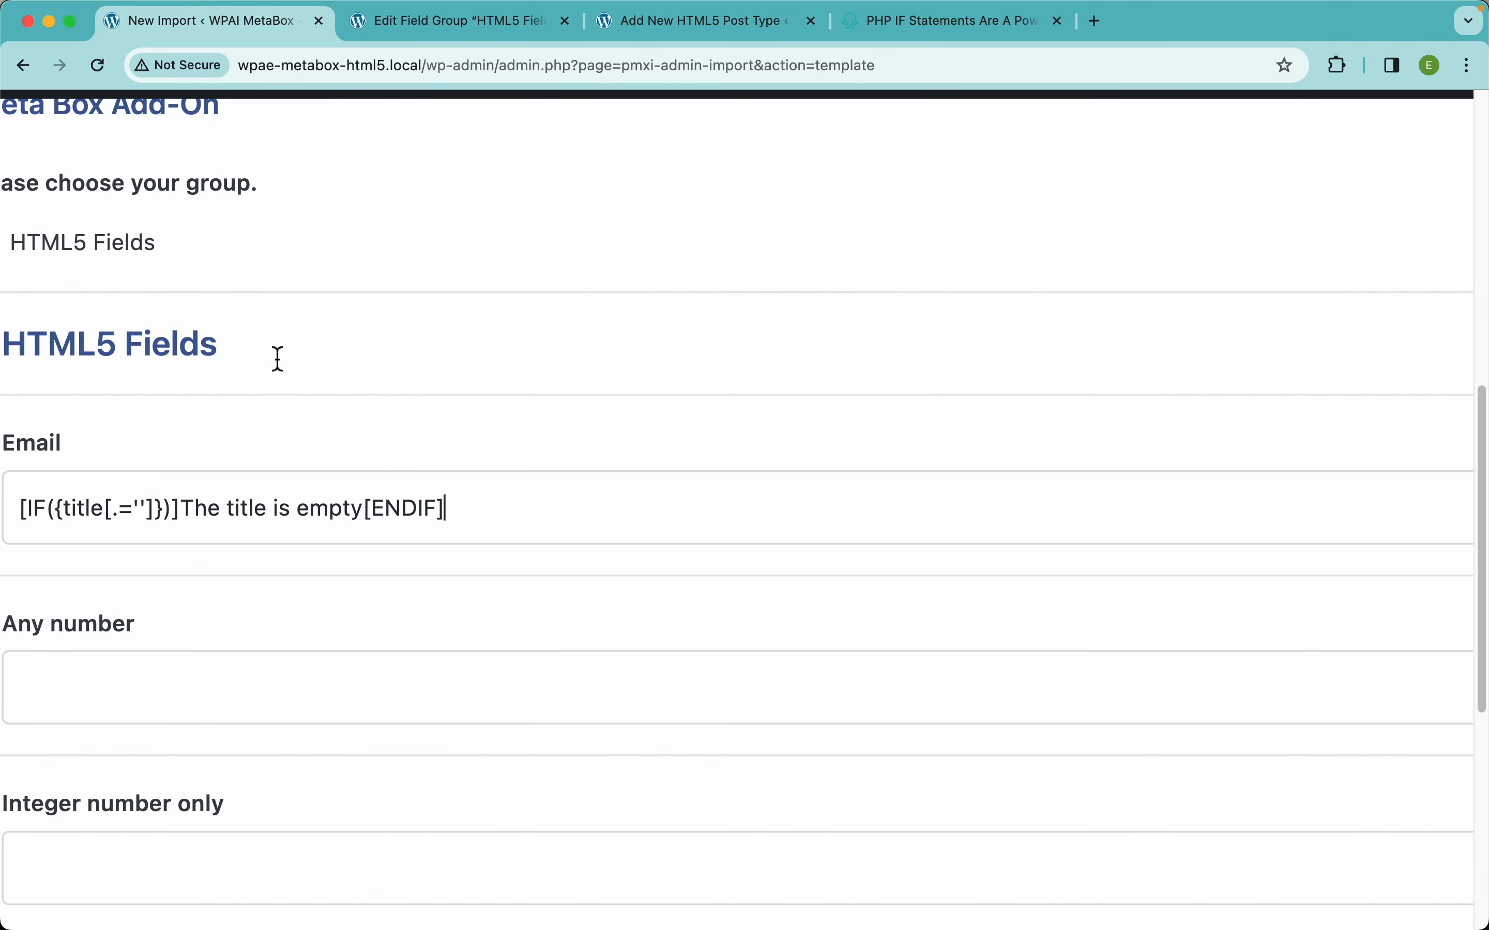
scroll(278, 359, left, 5)
Change the condition to test email instead of title: [IF({email[.='']})].
click(277, 509)
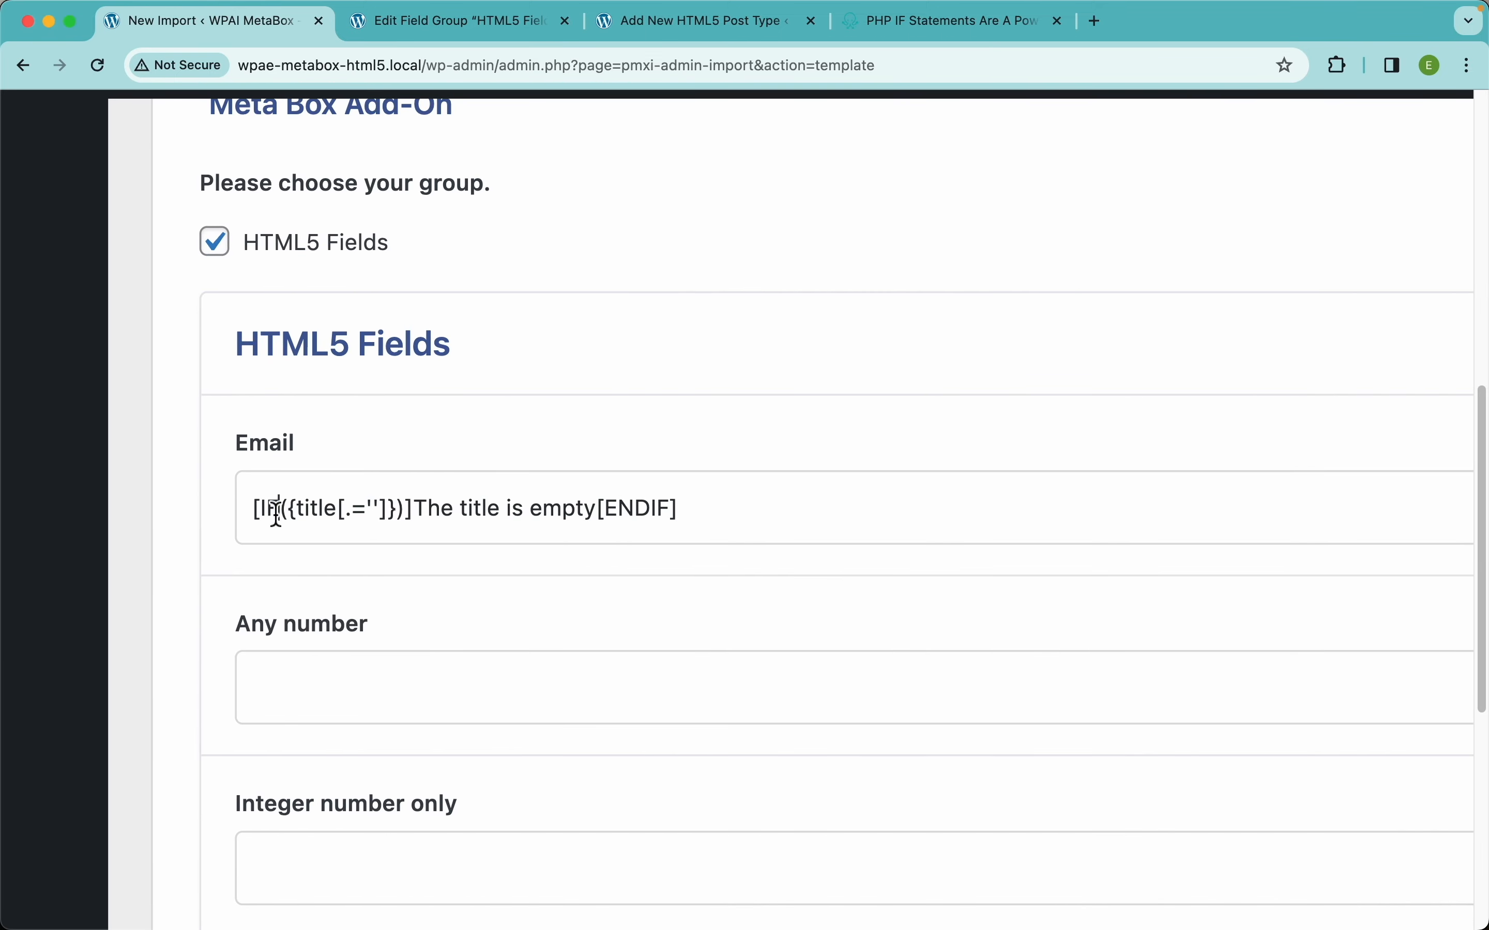
double_click(277, 509)
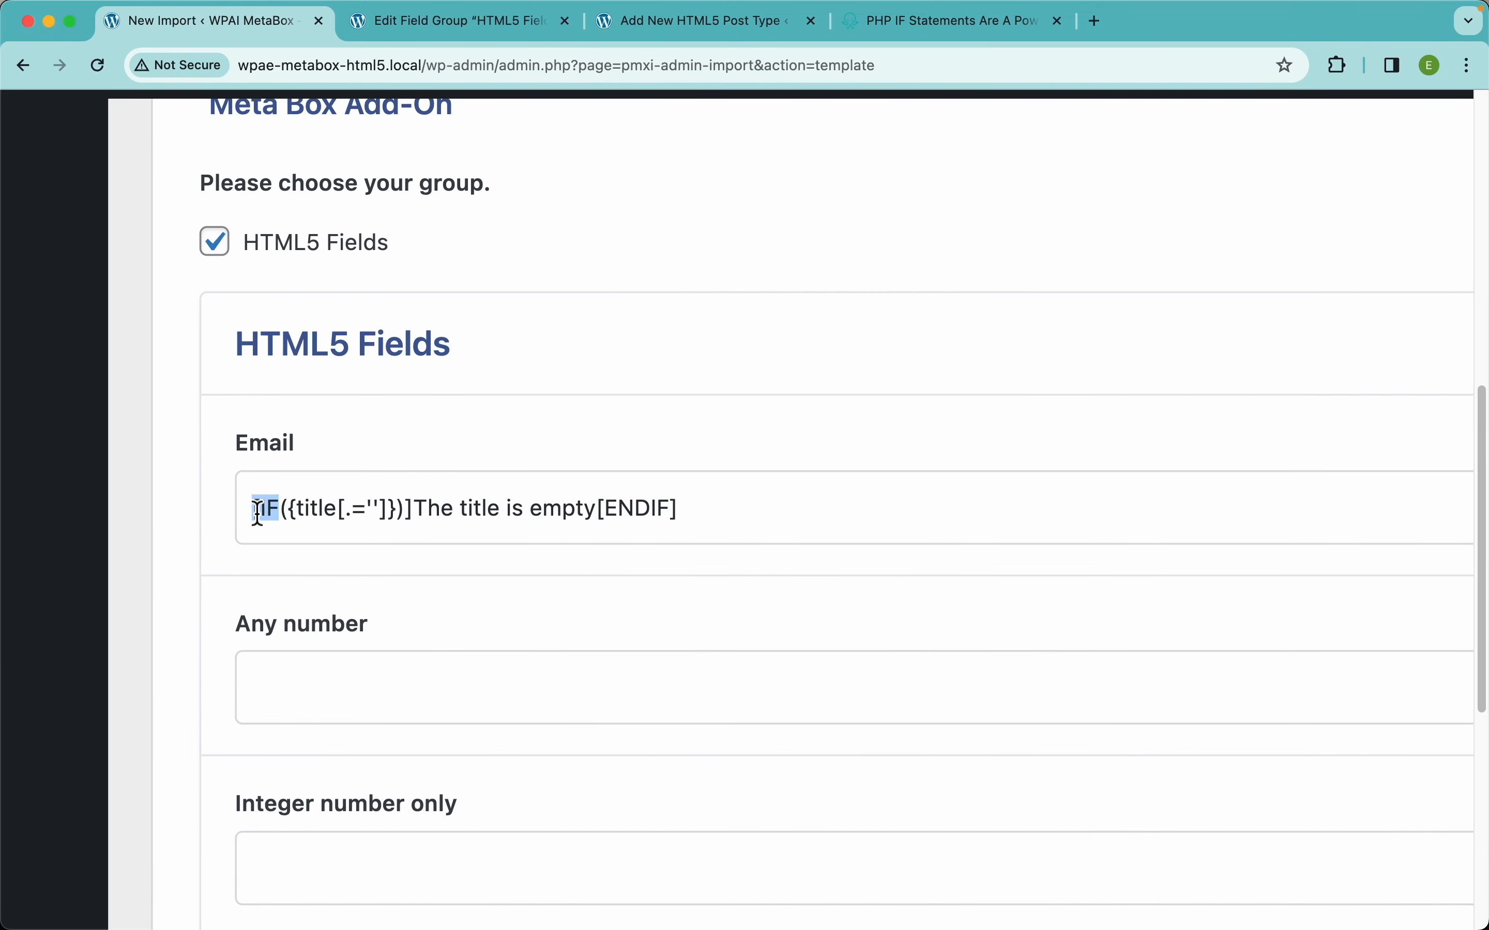
triple_click(320, 517)
click(374, 508)
text('')
drag(422, 512, 587, 512)
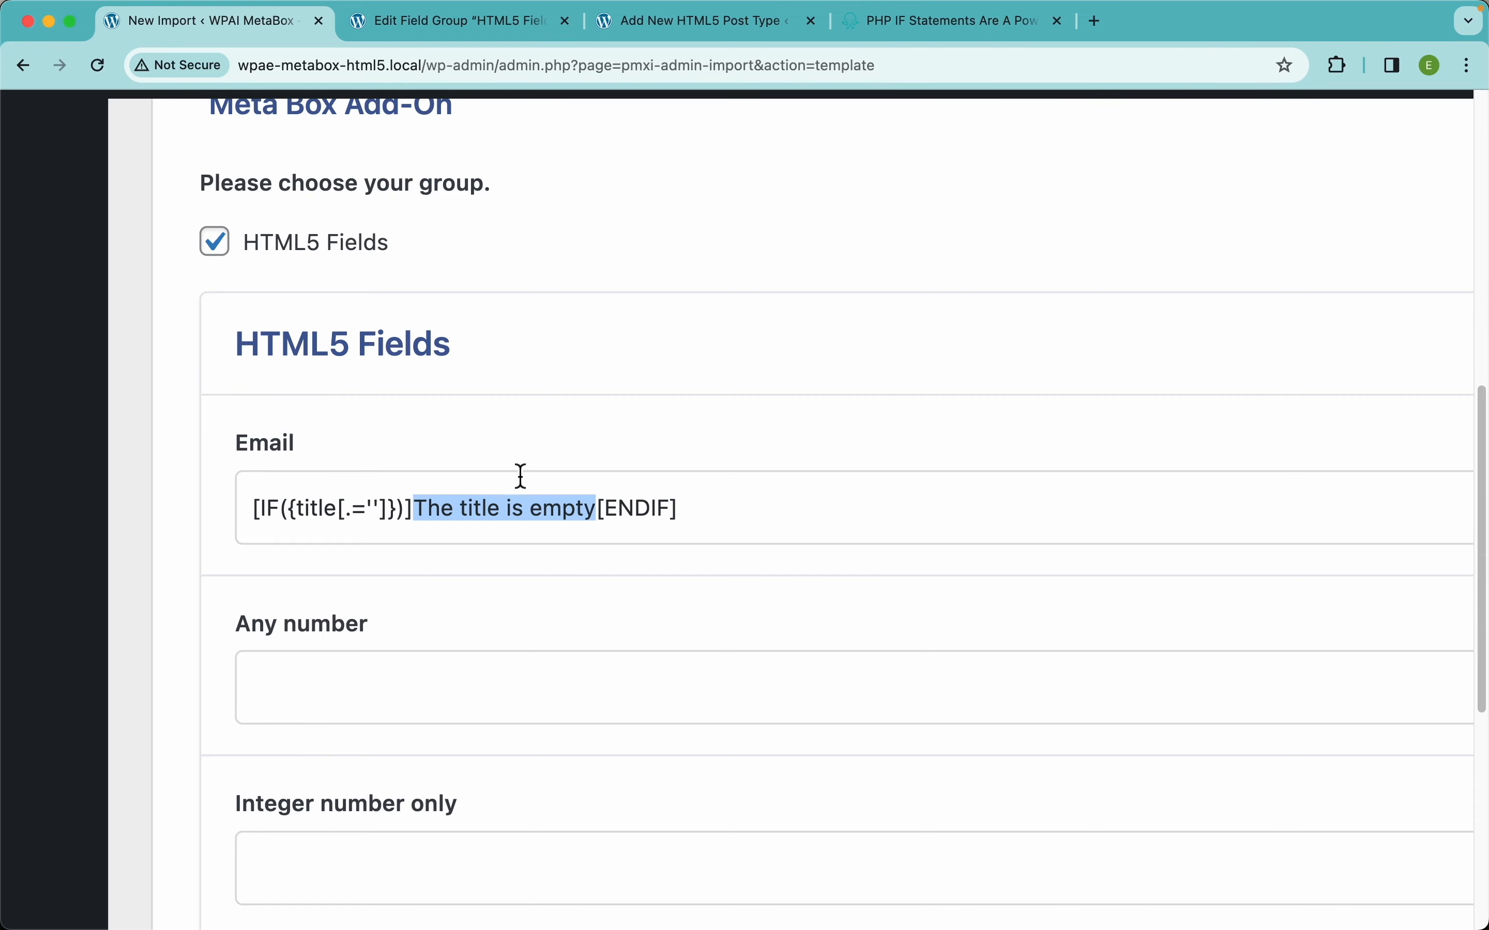
scroll(663, 532, down, 5)
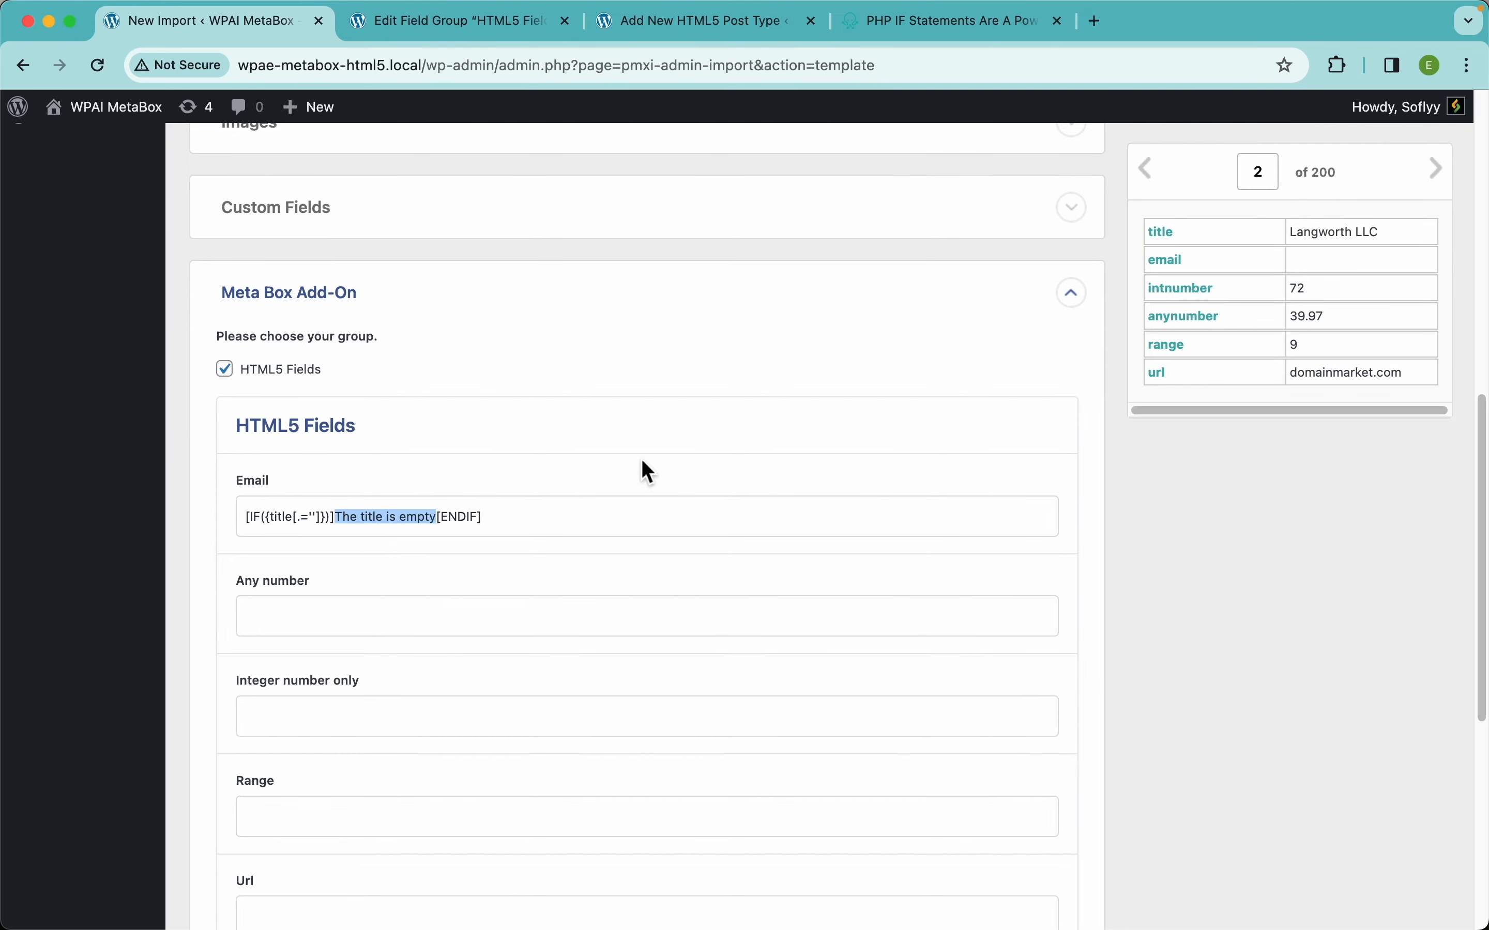
double_click(282, 517)
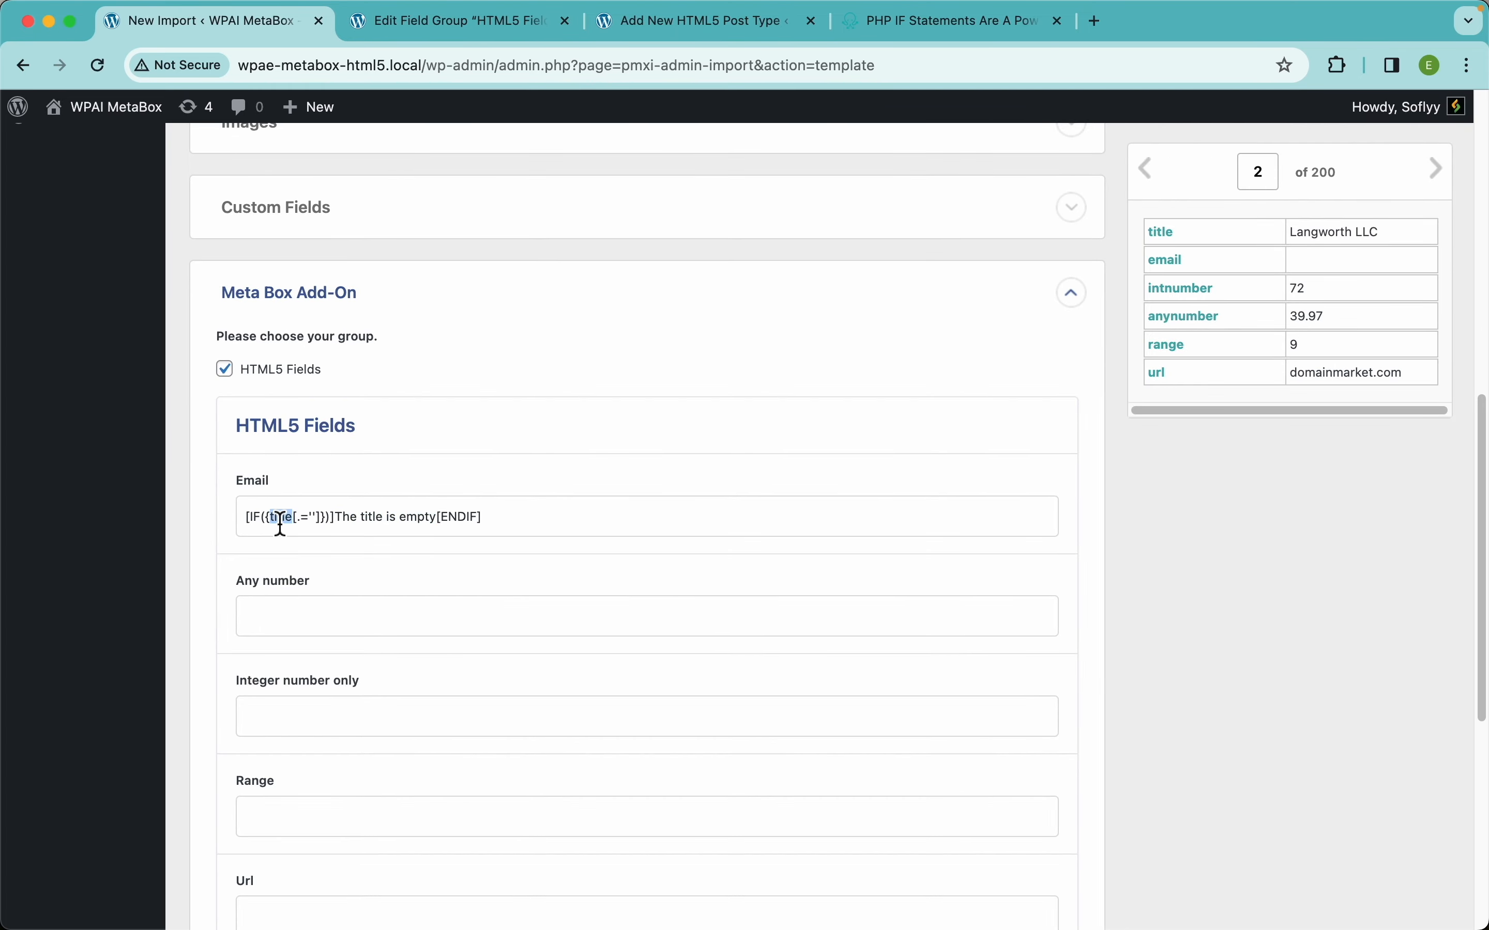
text(email)
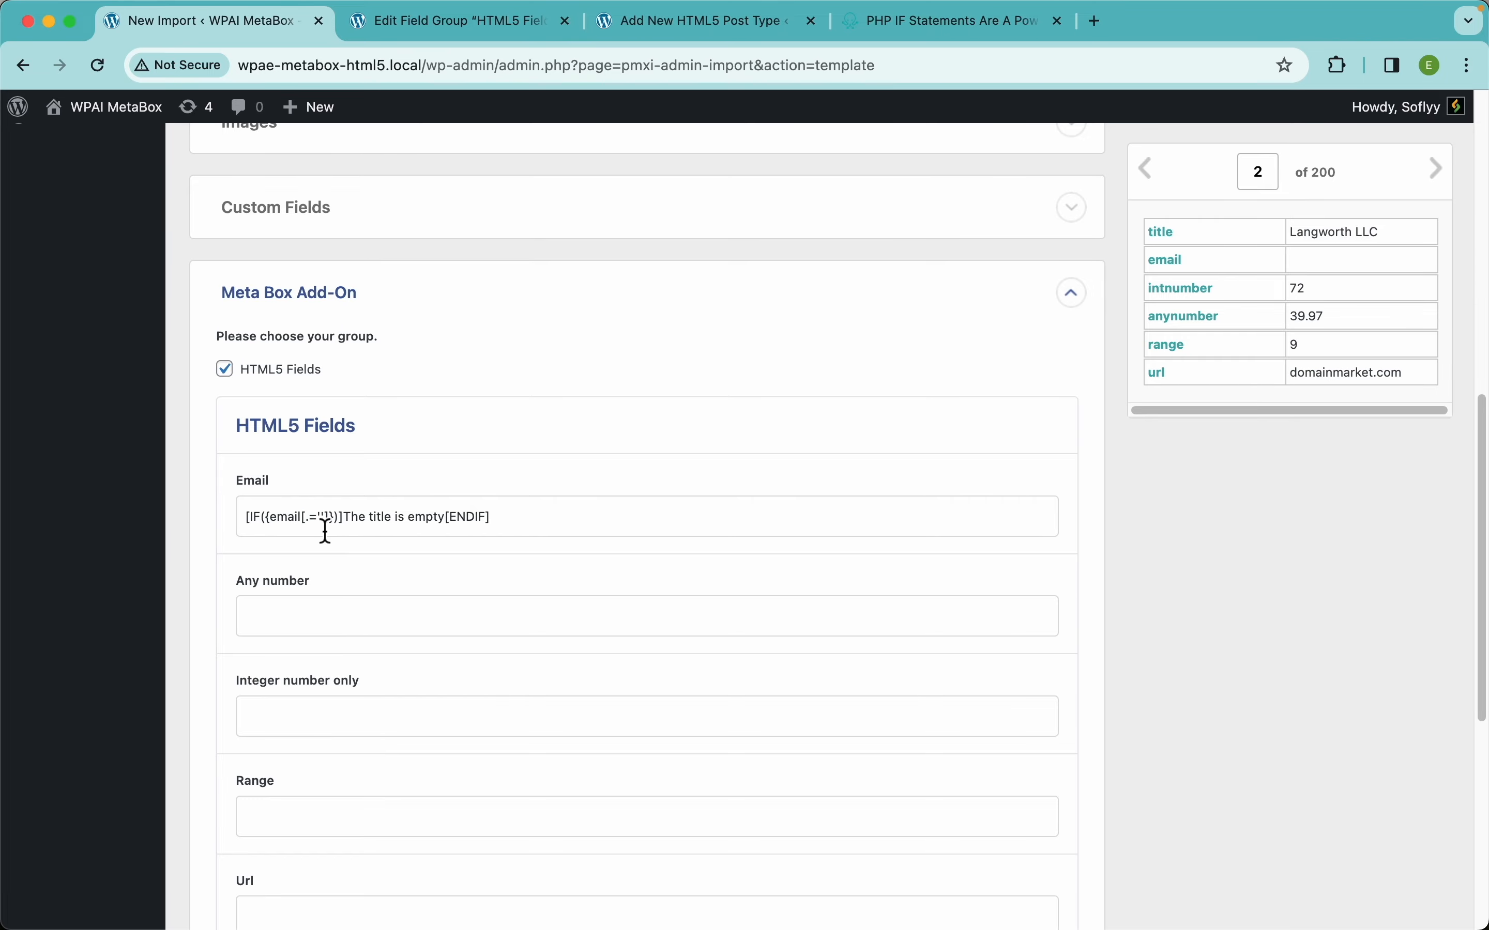
scroll(322, 532, up, 5)
scroll(326, 530, left, 3)
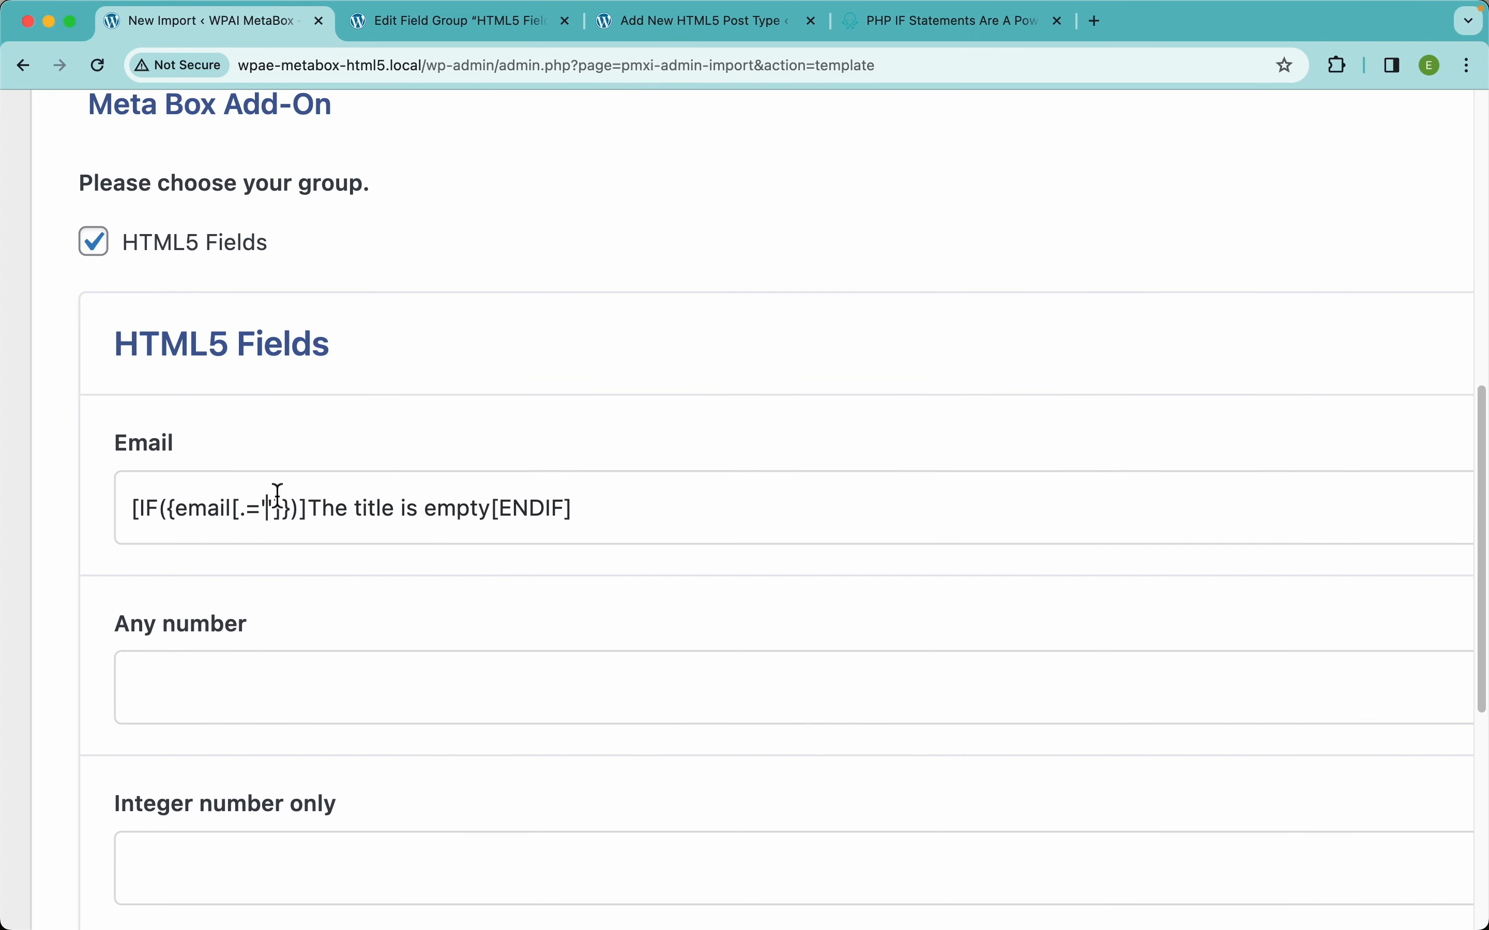
Replace the 'The title is empty' result with a fallback e-mail address and preview record 1.
click(269, 508)
drag(492, 508, 308, 508)
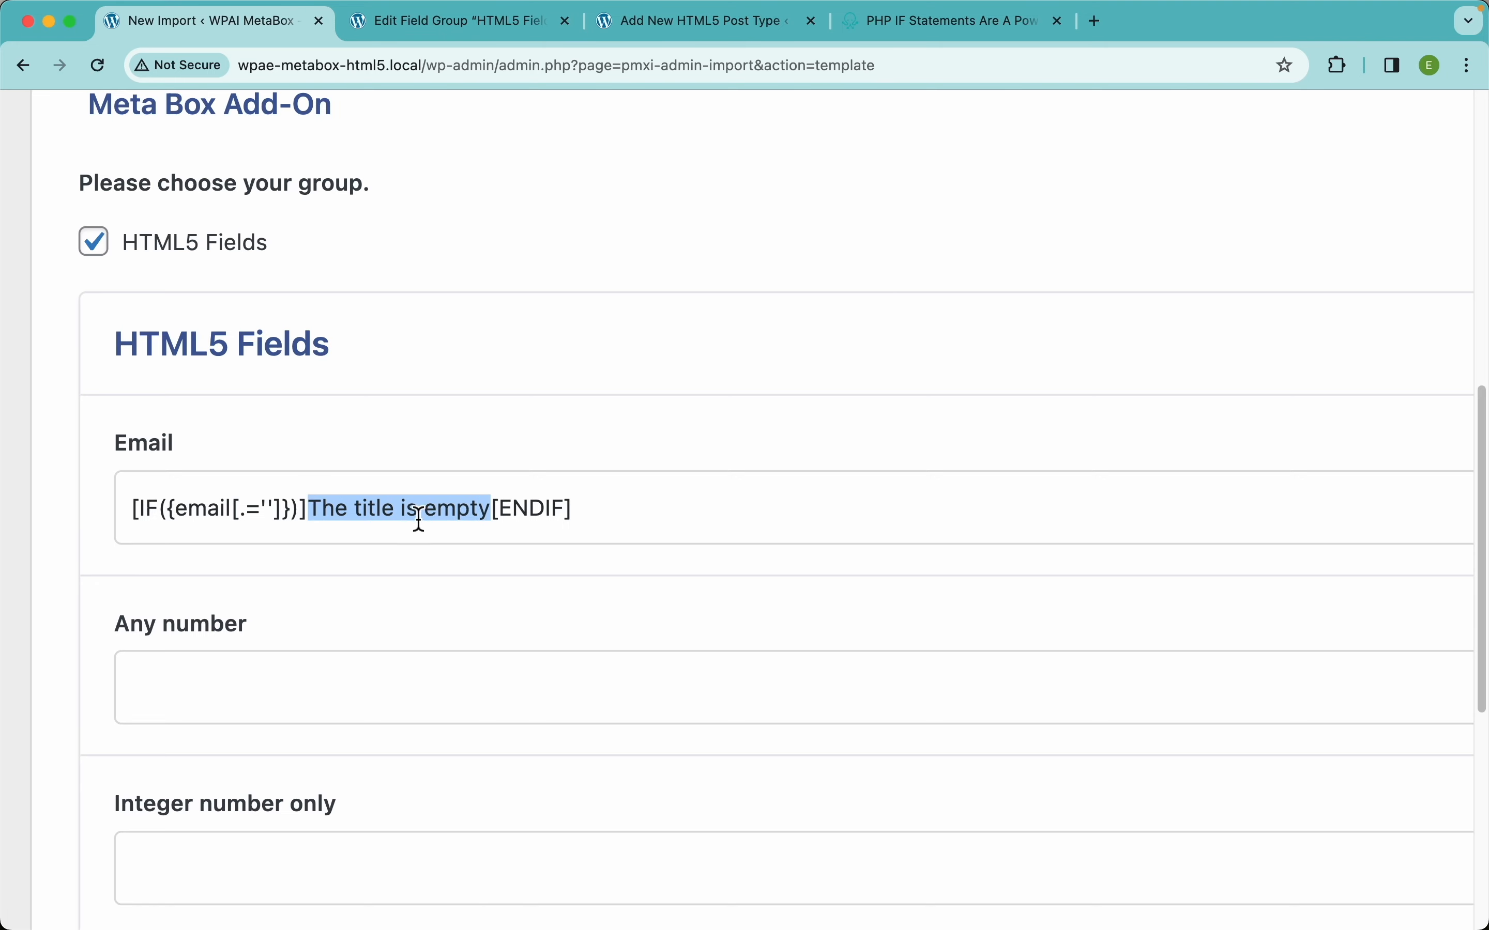
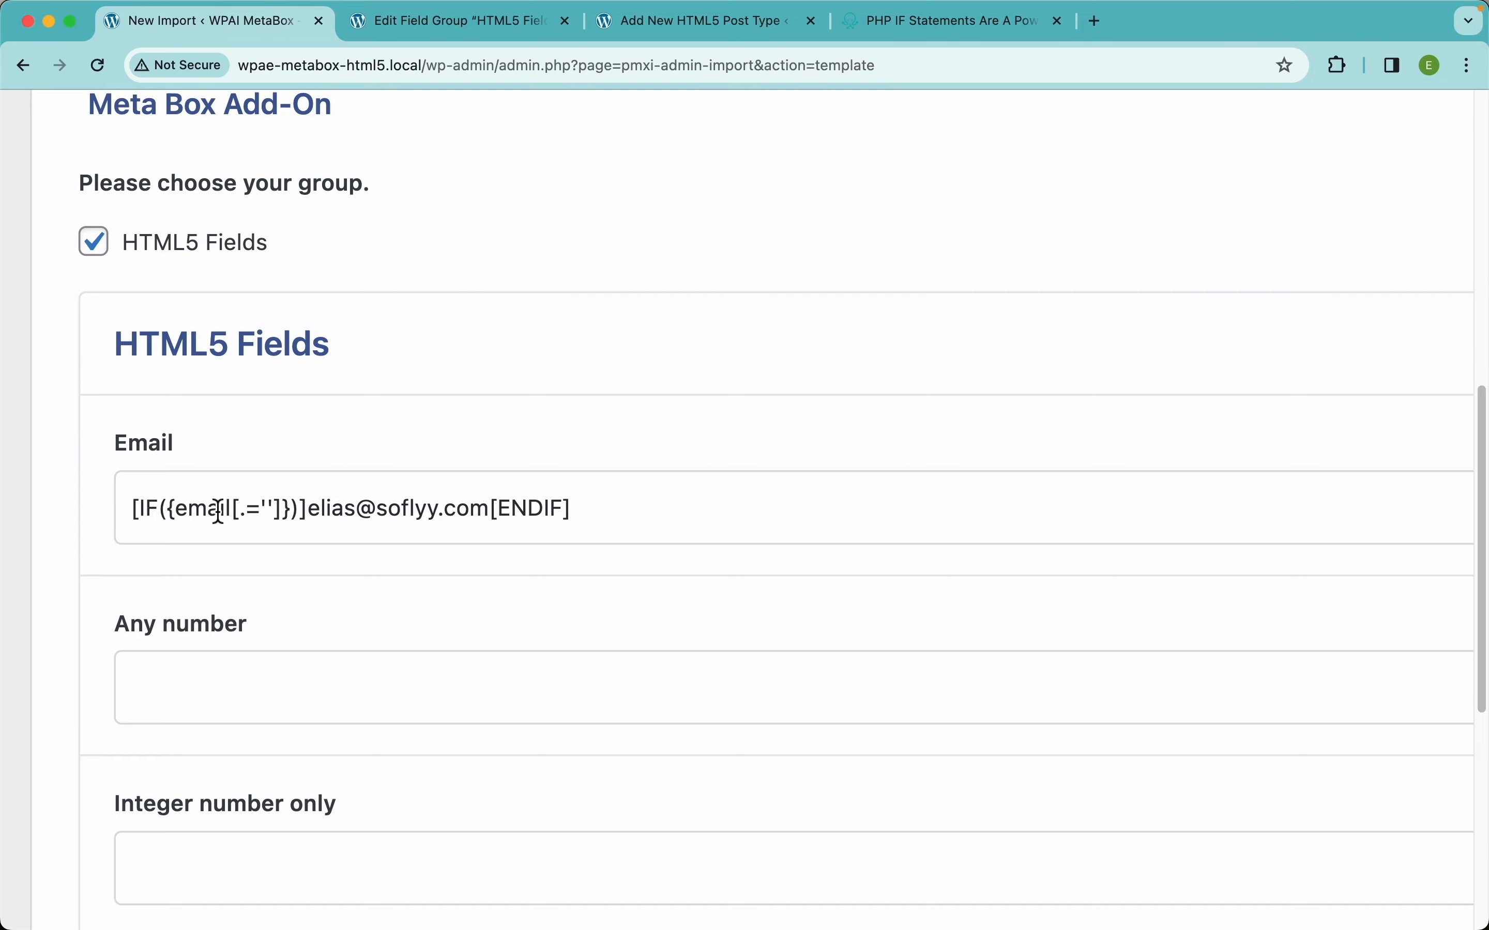
scroll(703, 429, down, 5)
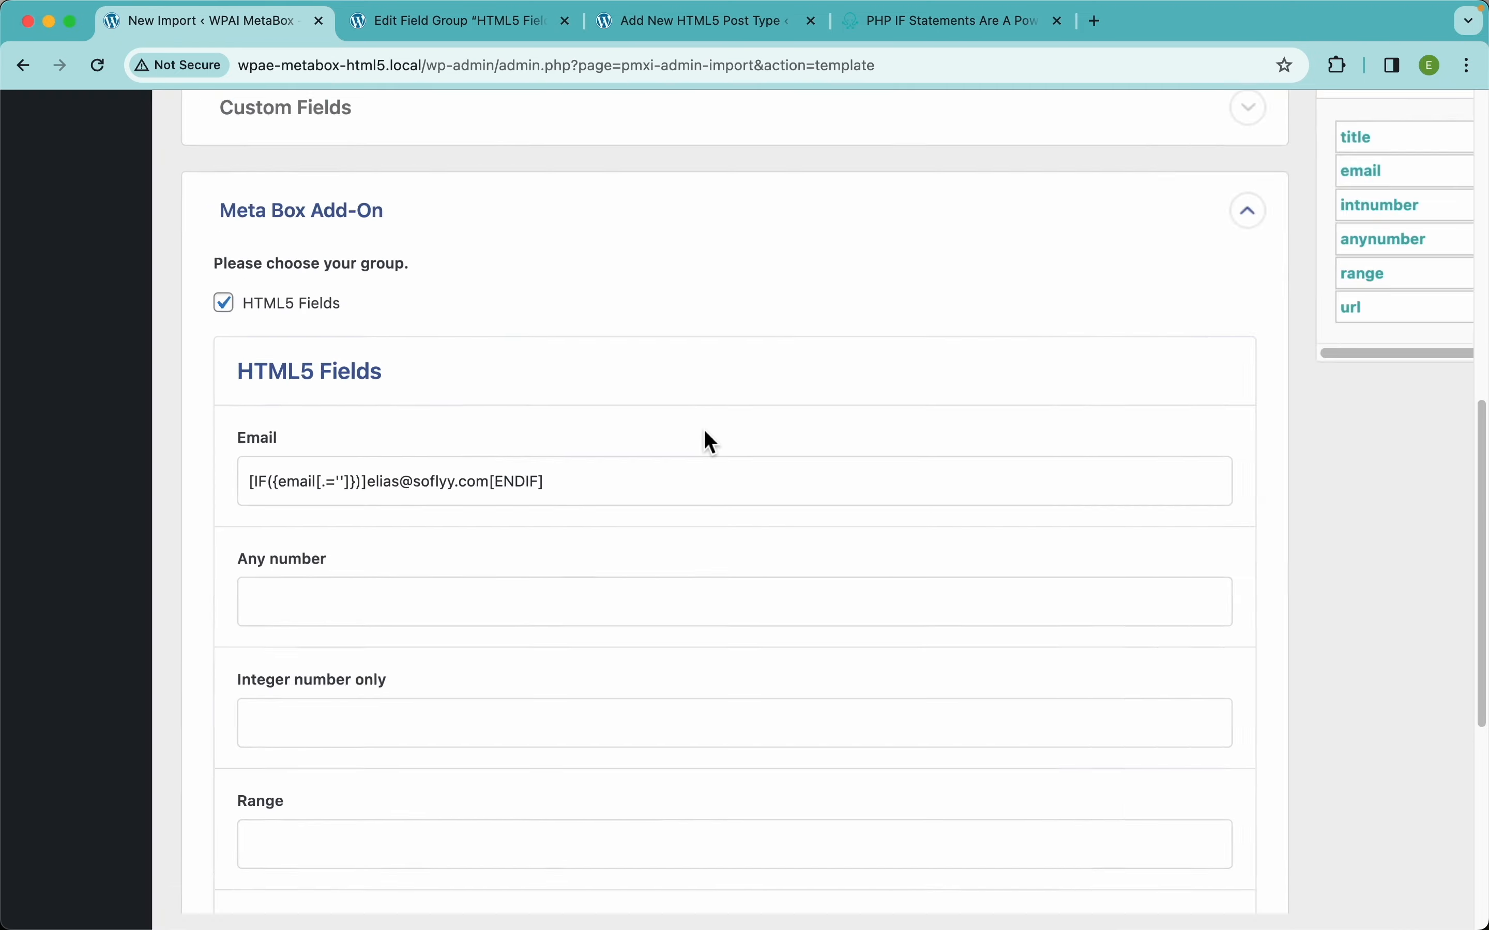
click(1152, 173)
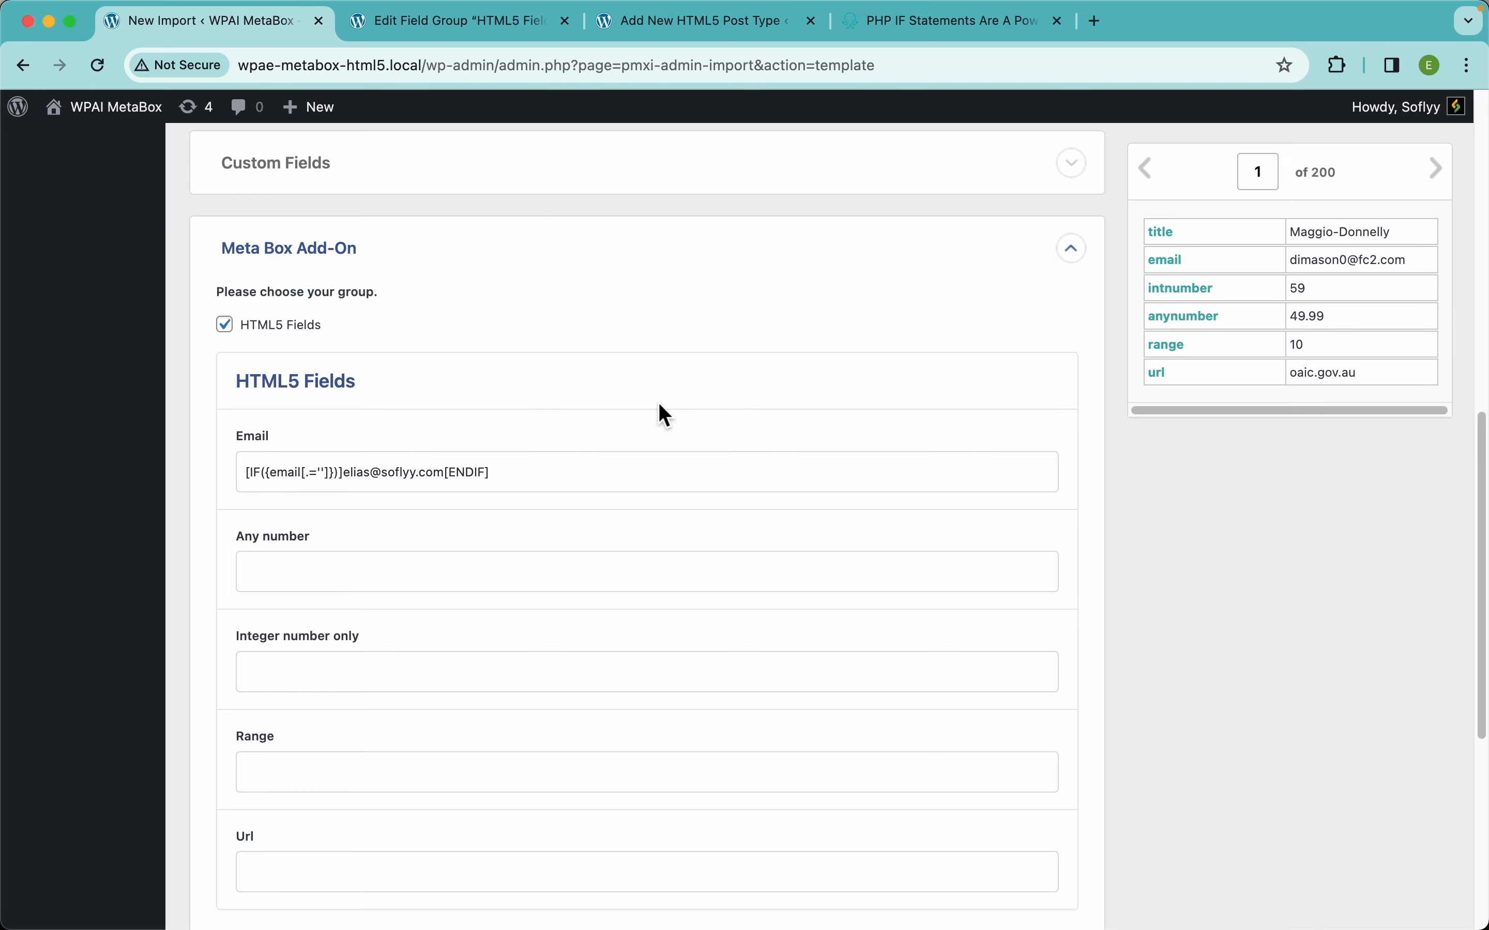
drag(519, 474, 279, 465)
key(super+c)
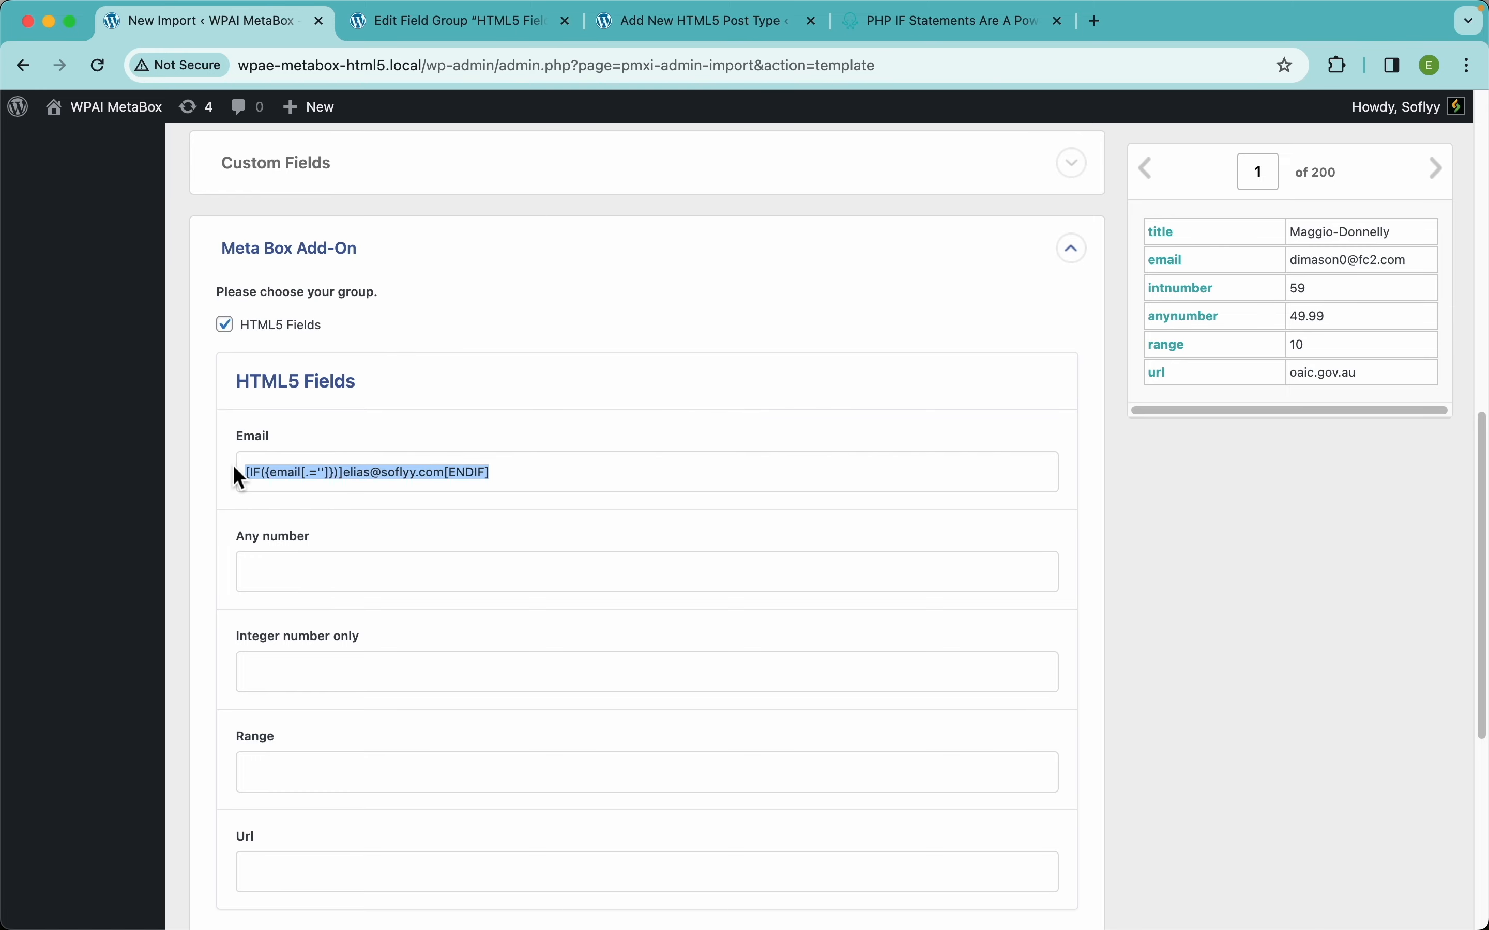
scroll(623, 429, up, 12)
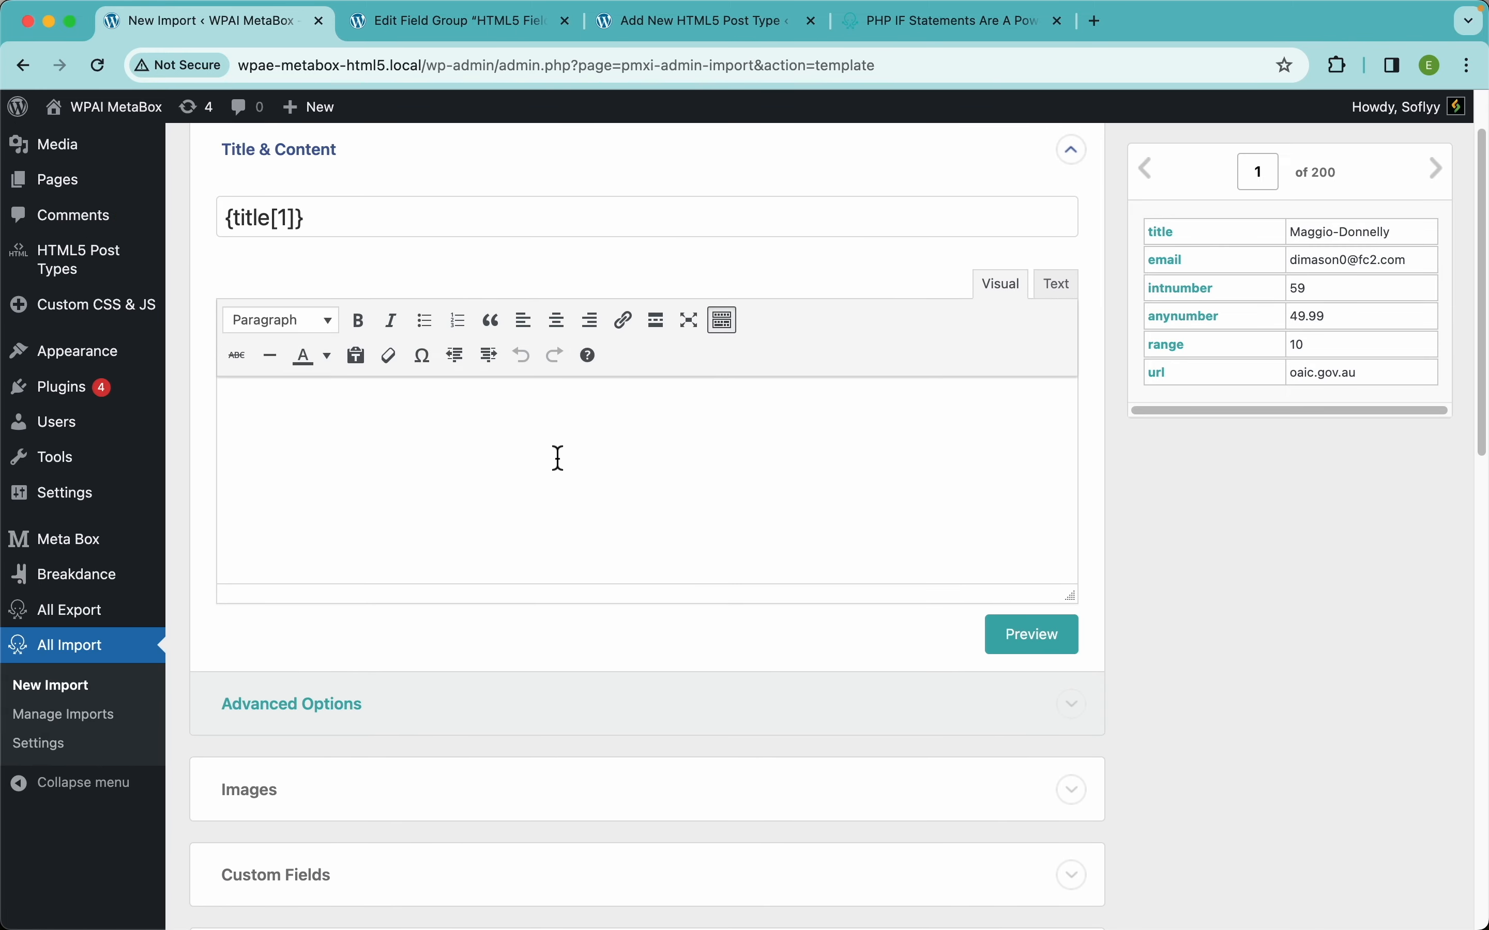
click(589, 484)
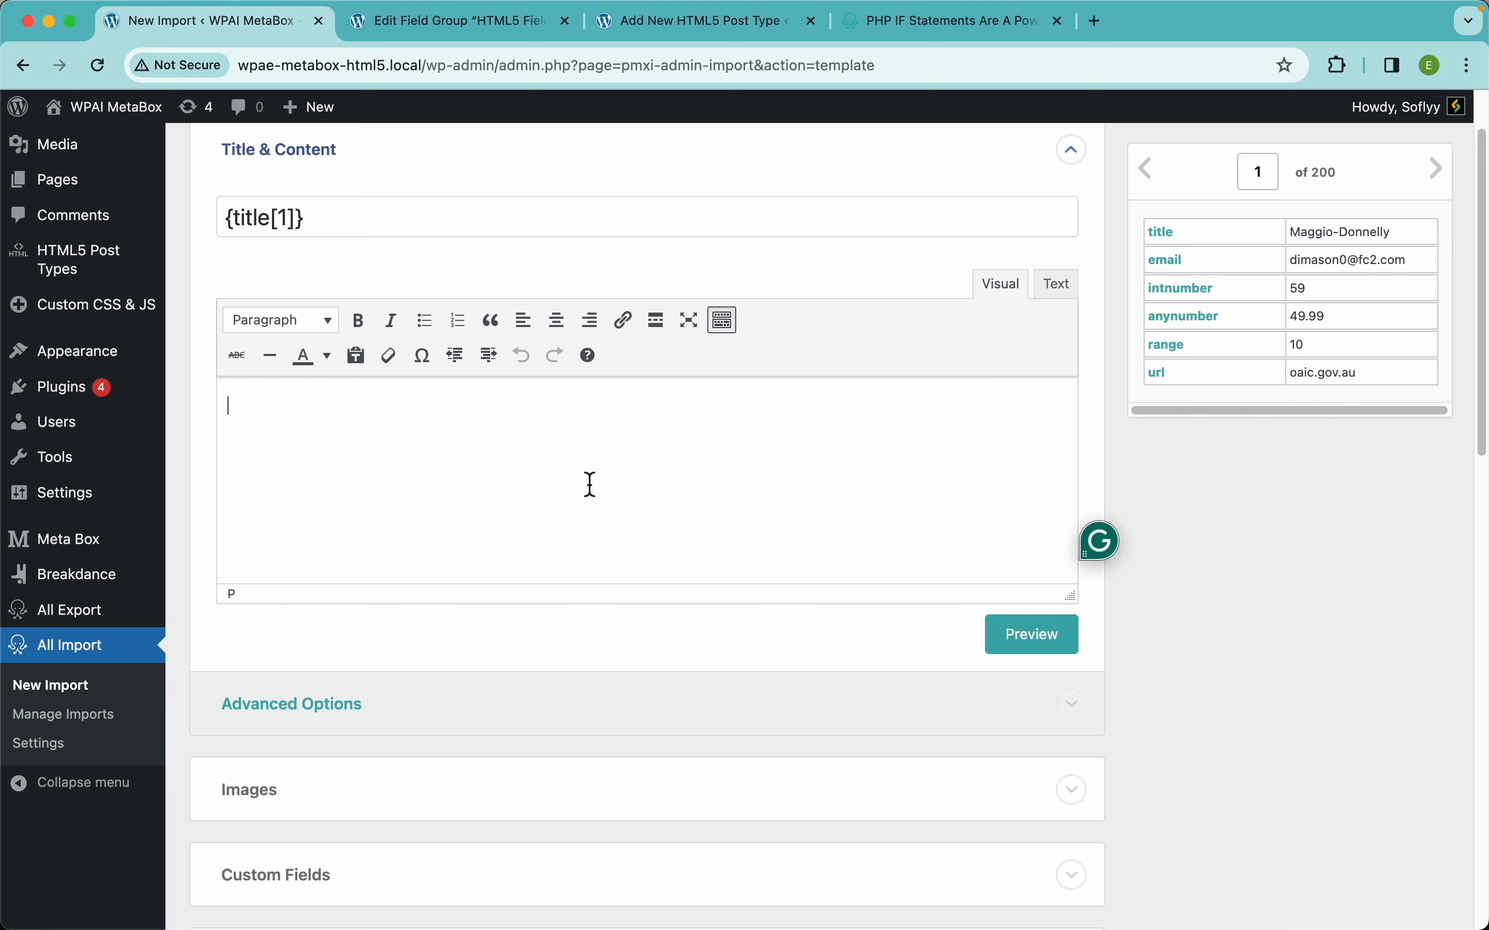
key(super+v)
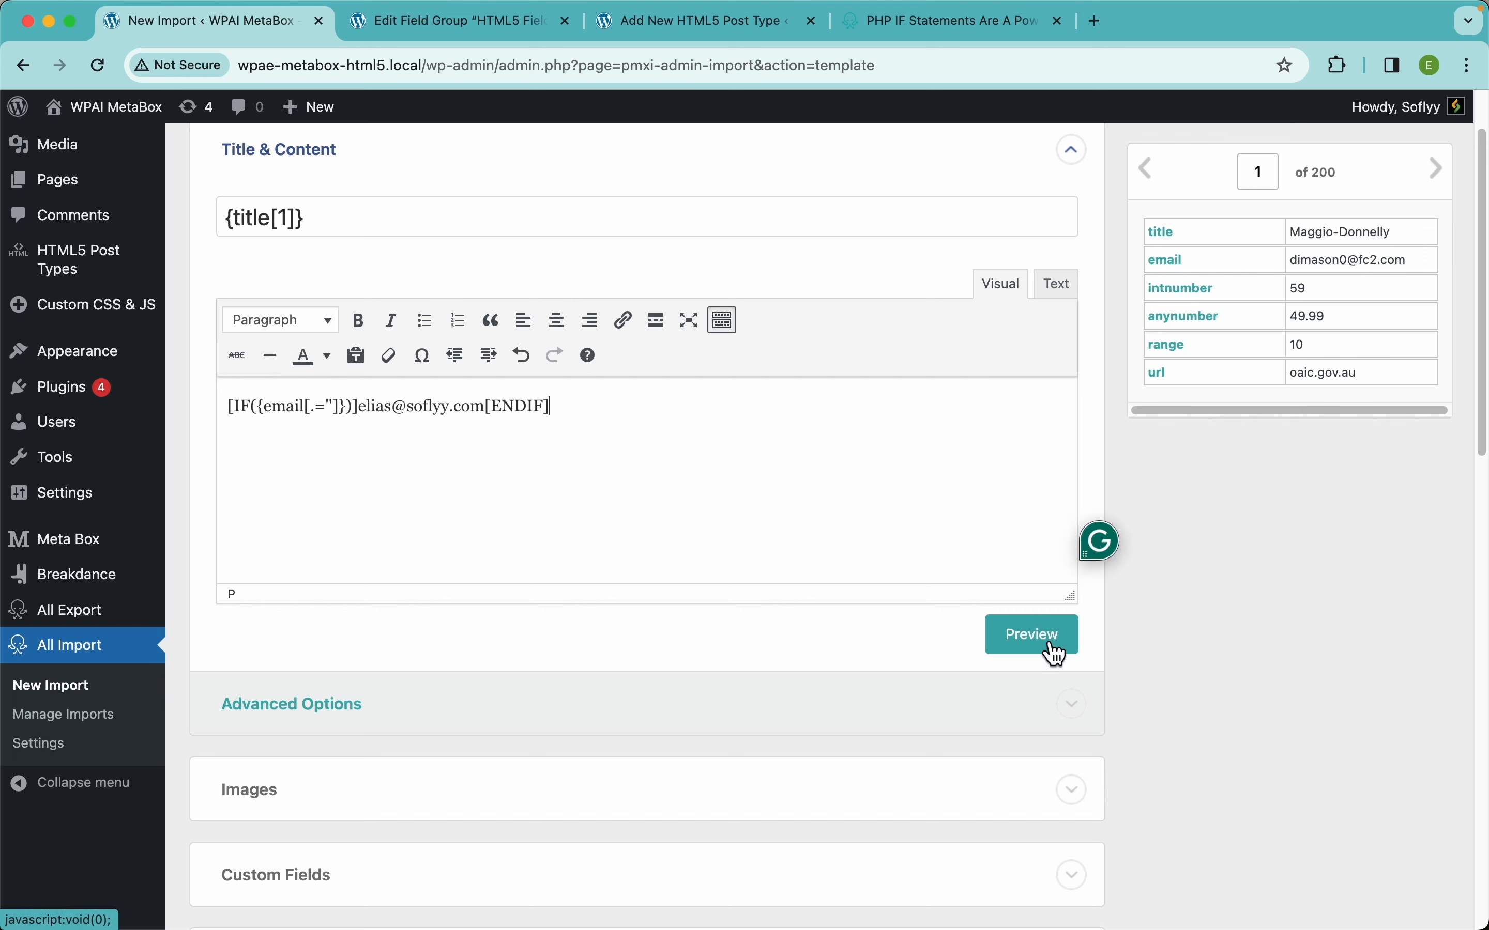
click(1436, 172)
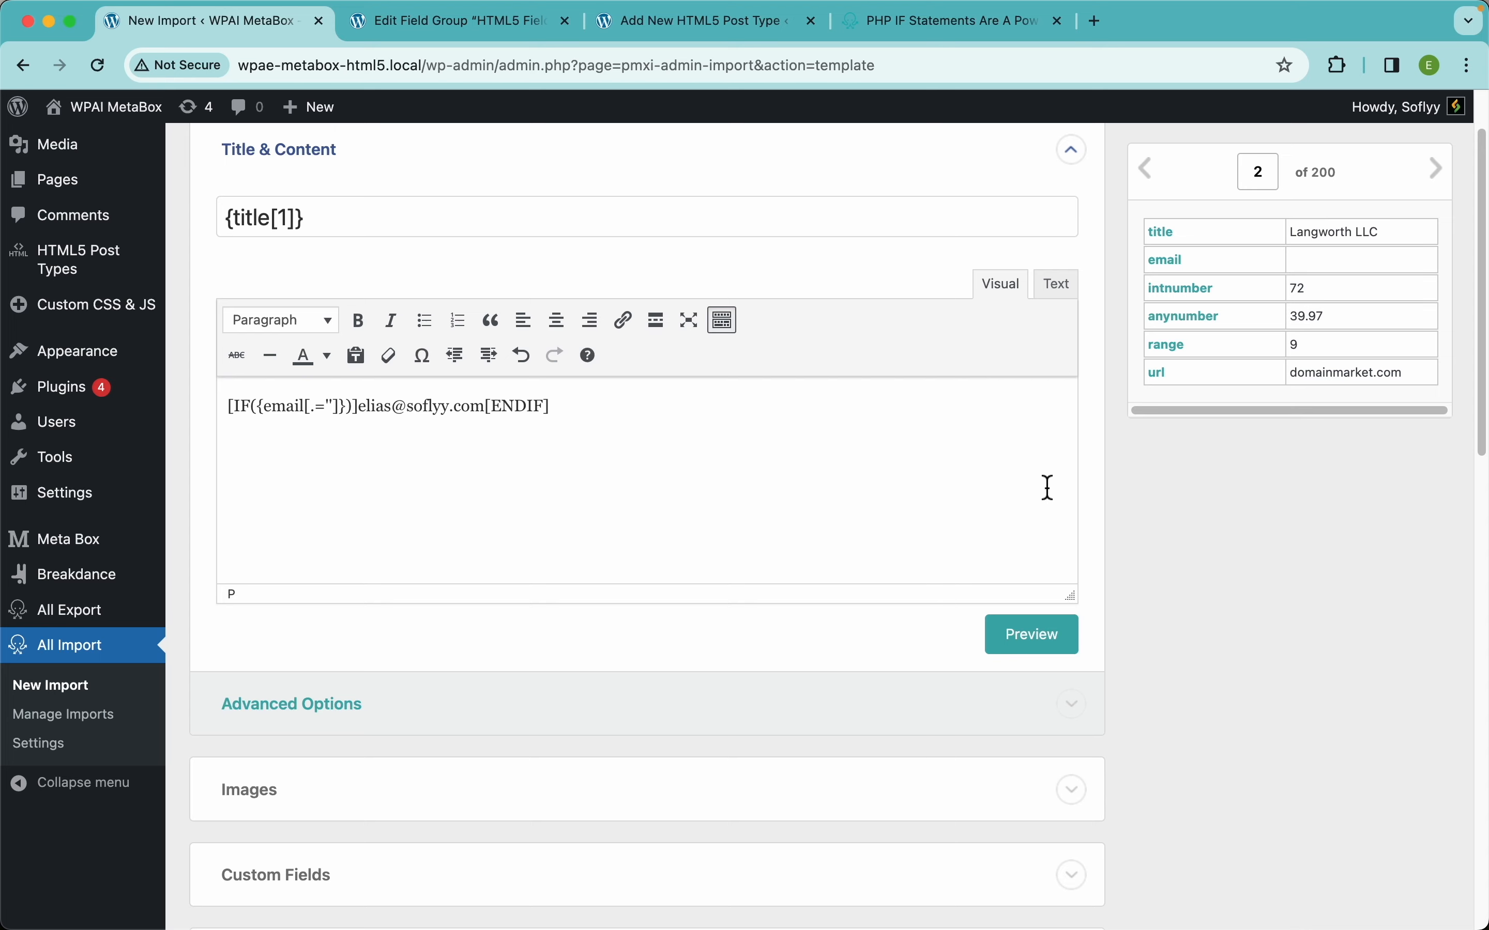
click(1039, 637)
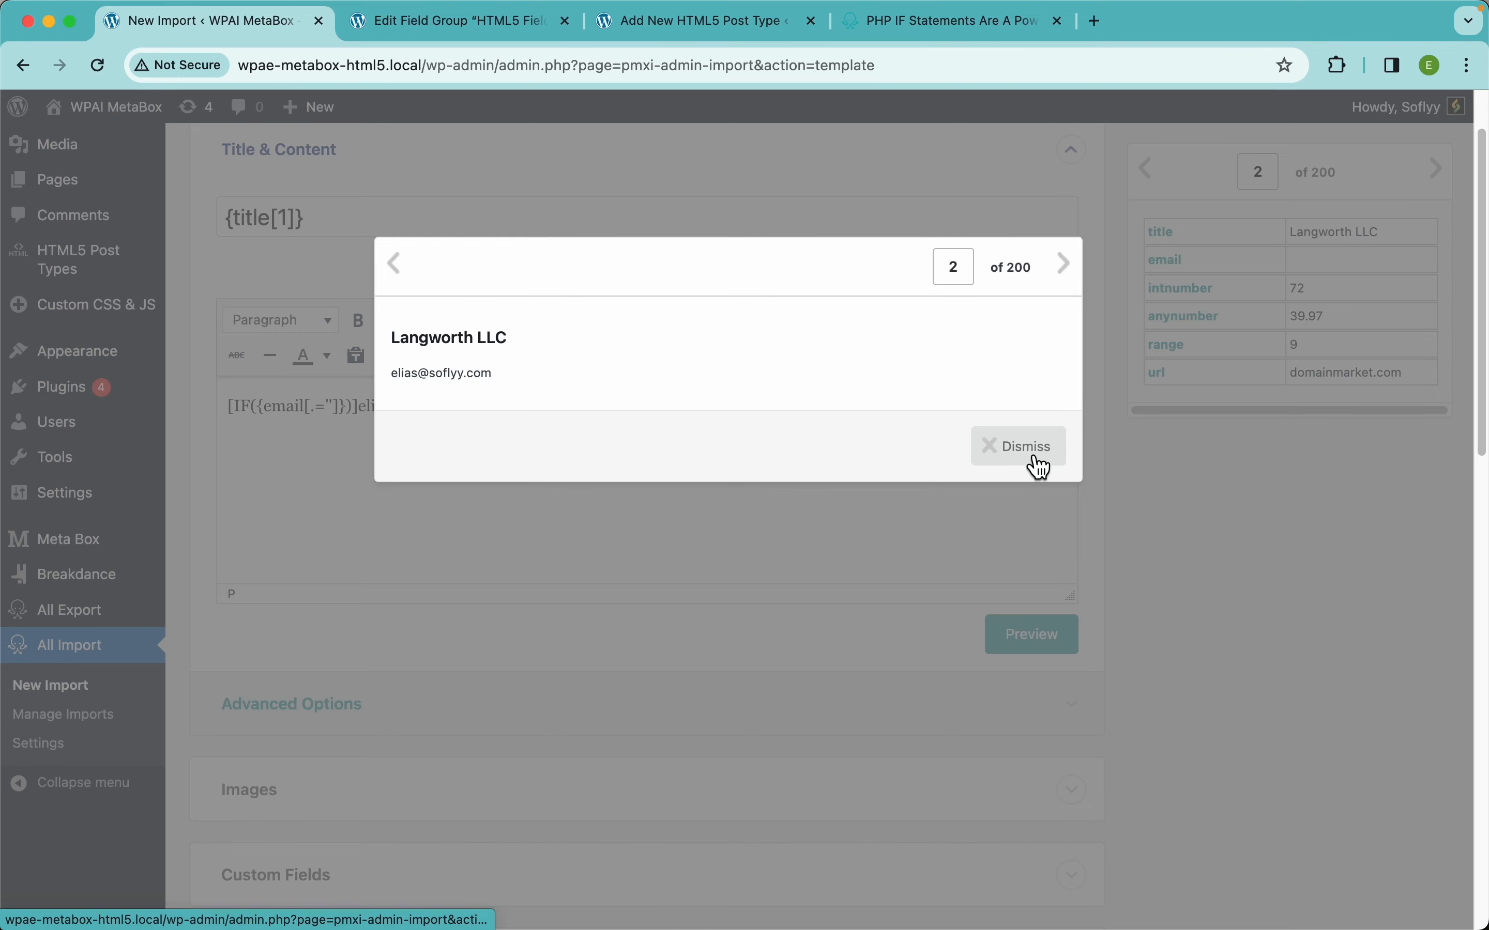
click(404, 281)
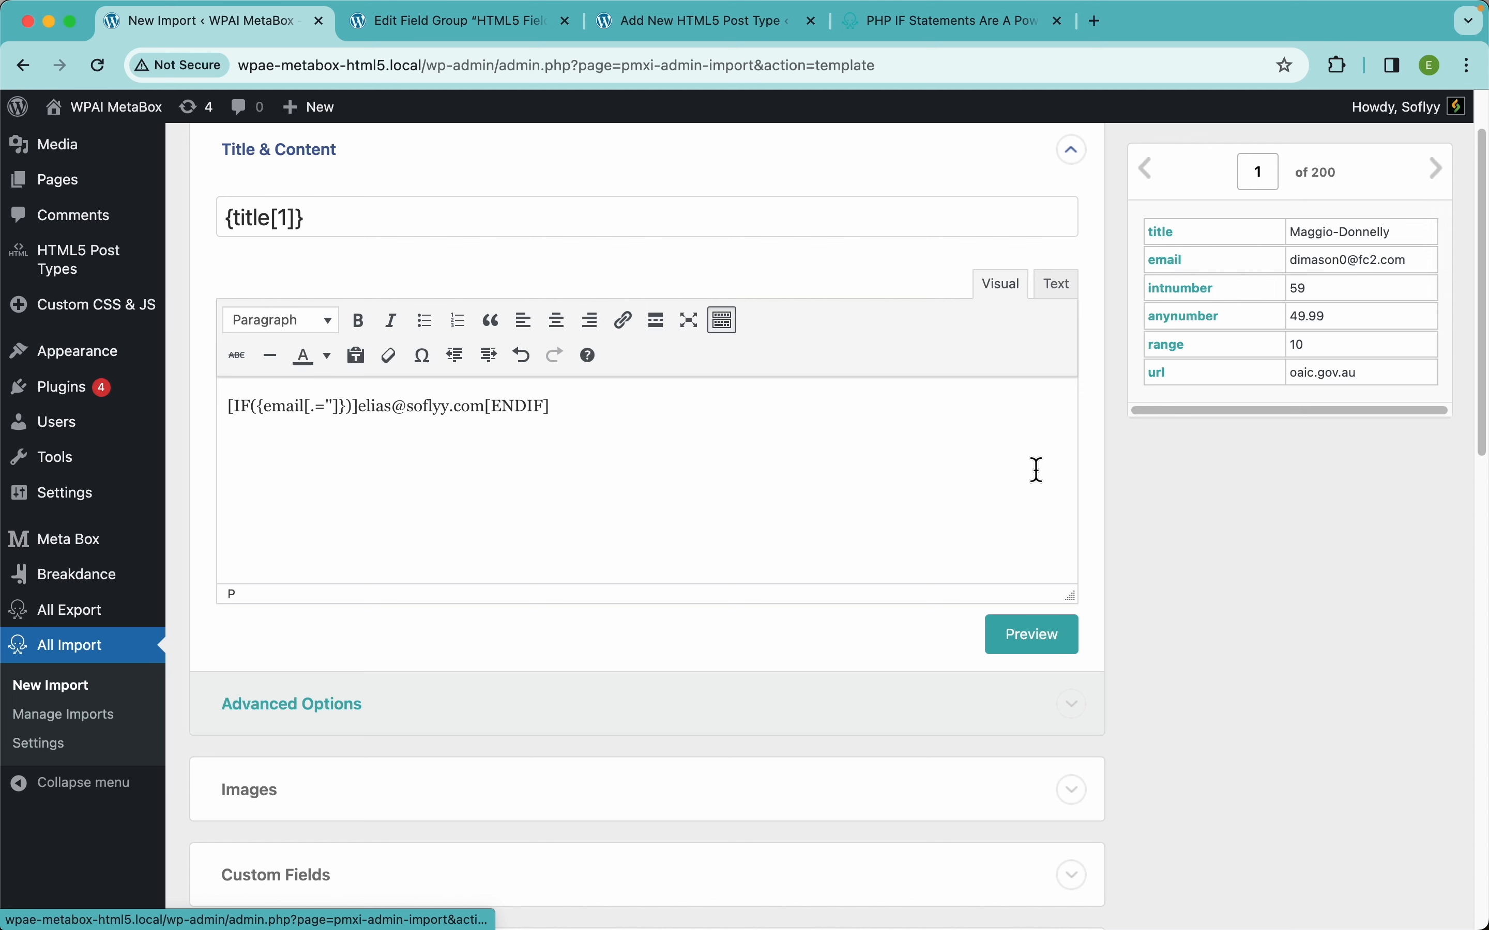
click(1036, 473)
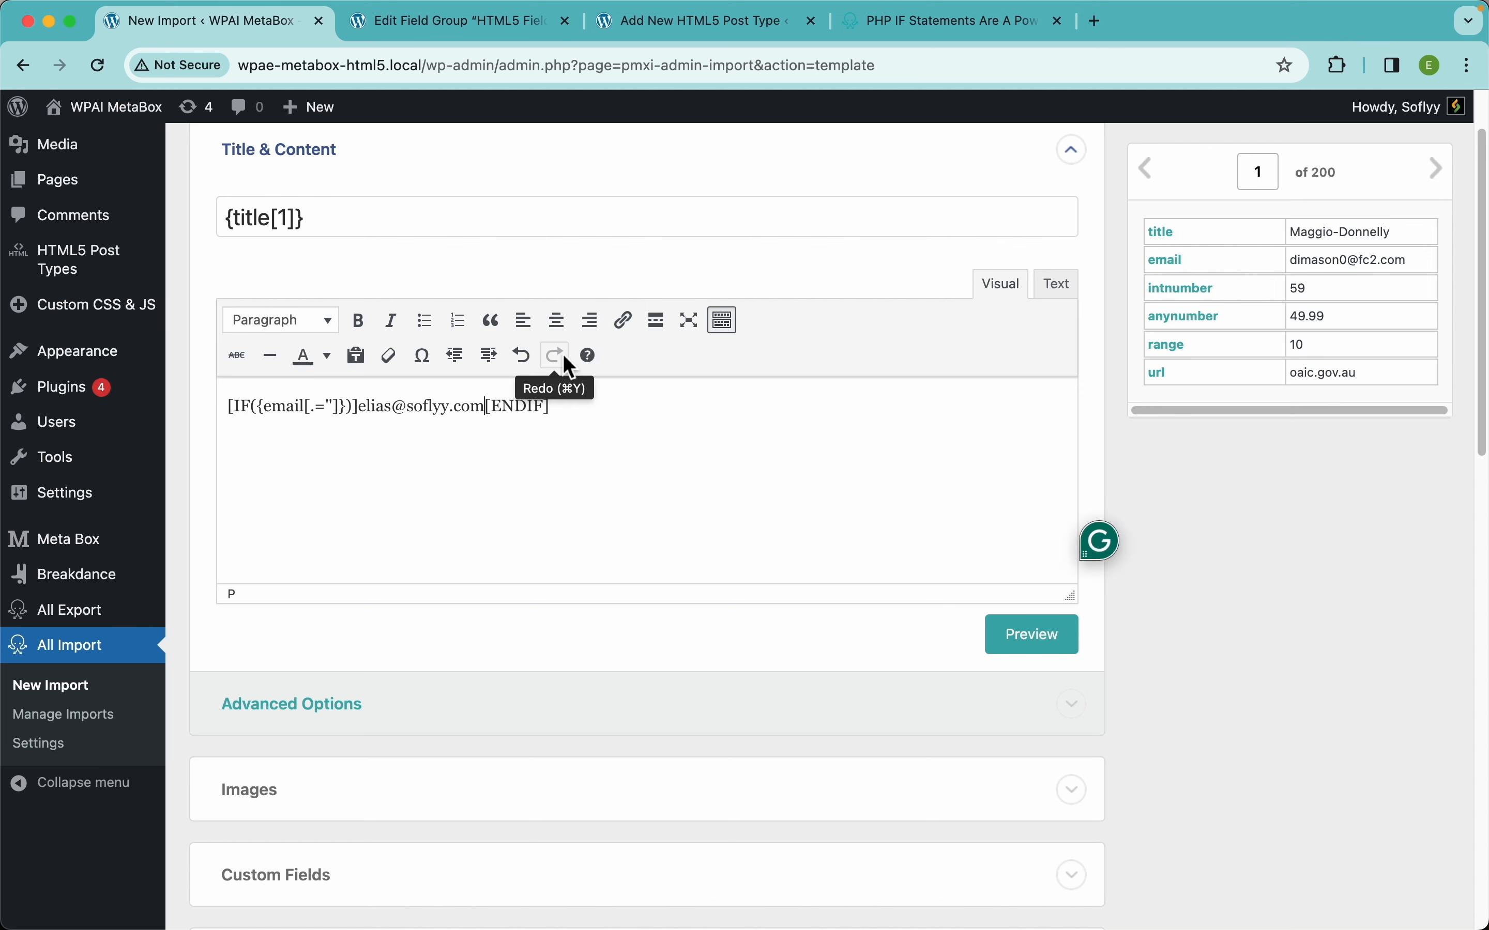
Add an [ELSE]{email[1]} branch before [ENDIF] in the content shortcode.
text([])
key(Left)
text(ELSE)
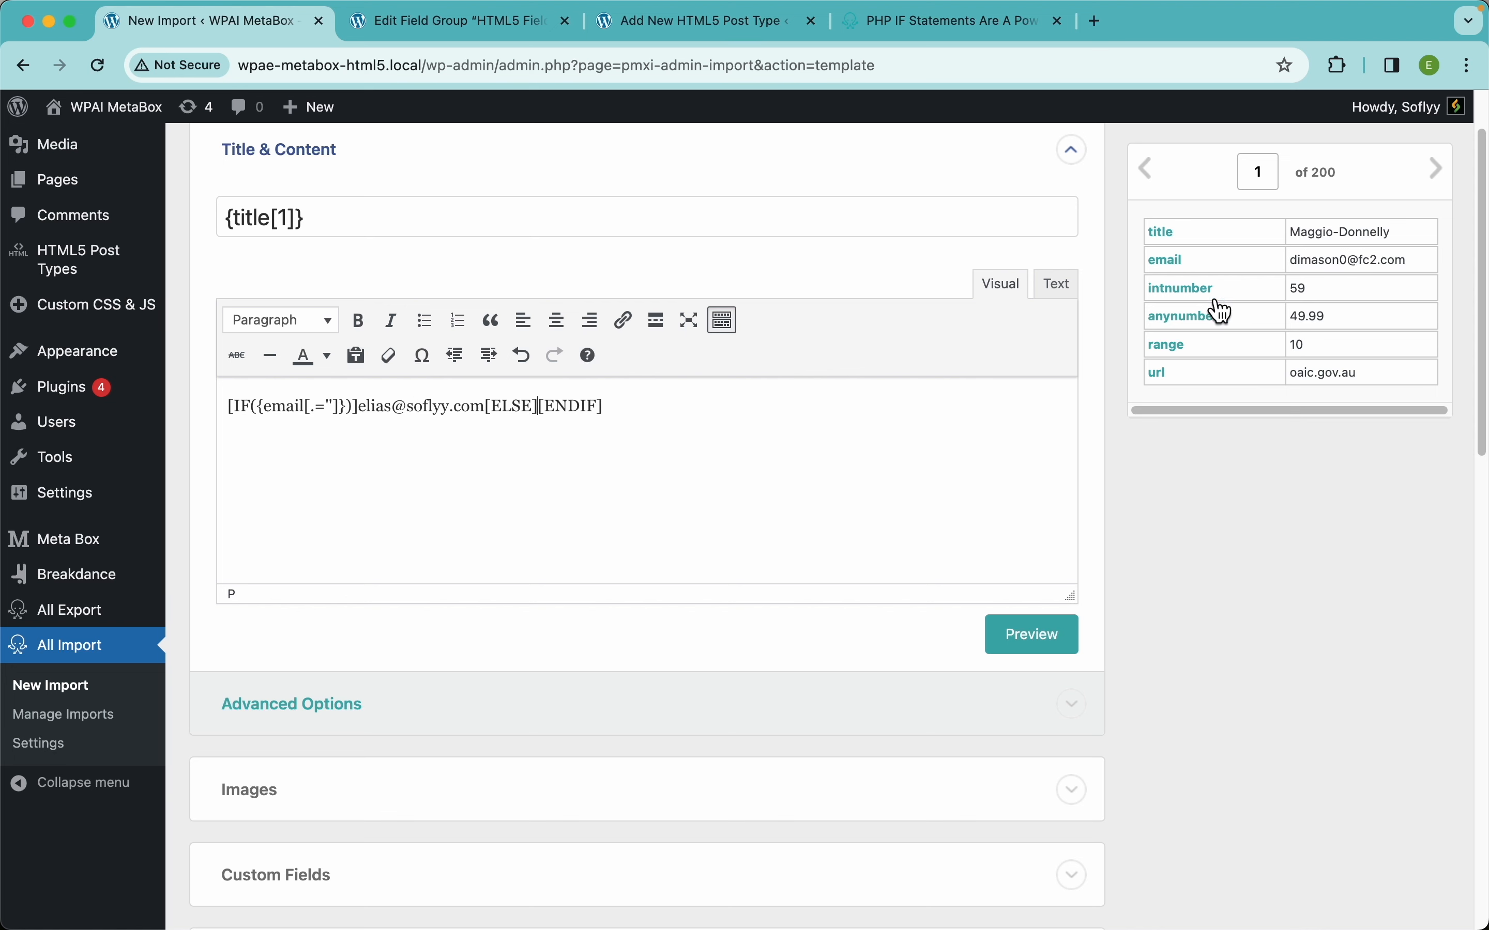
drag(1172, 261, 544, 414)
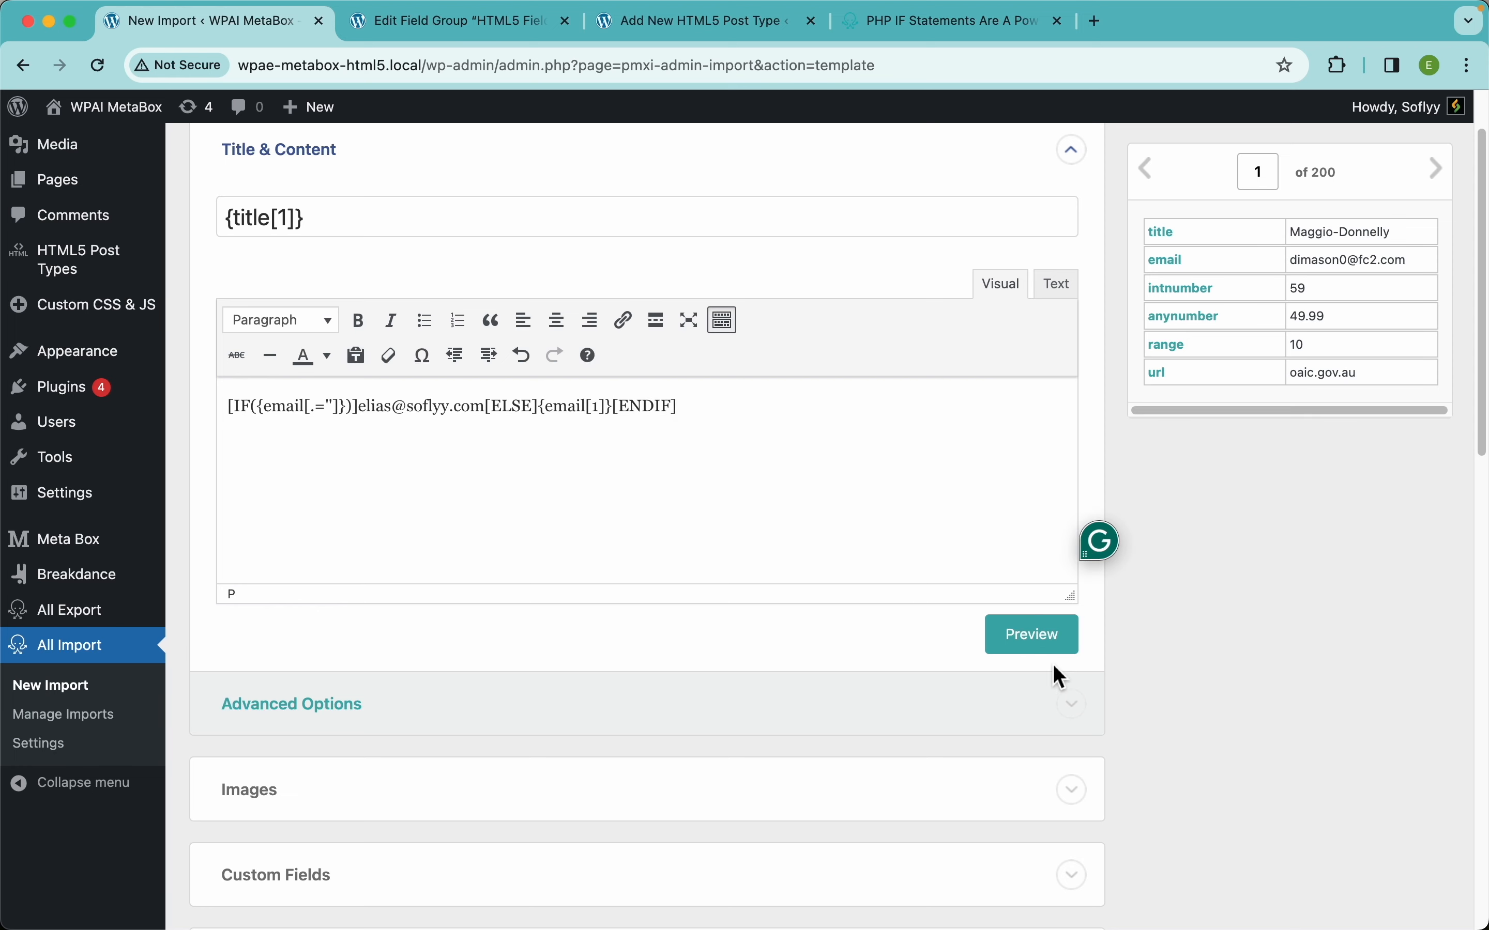
Preview records 1 and 2, then remove the shortcode from the content.
click(1026, 643)
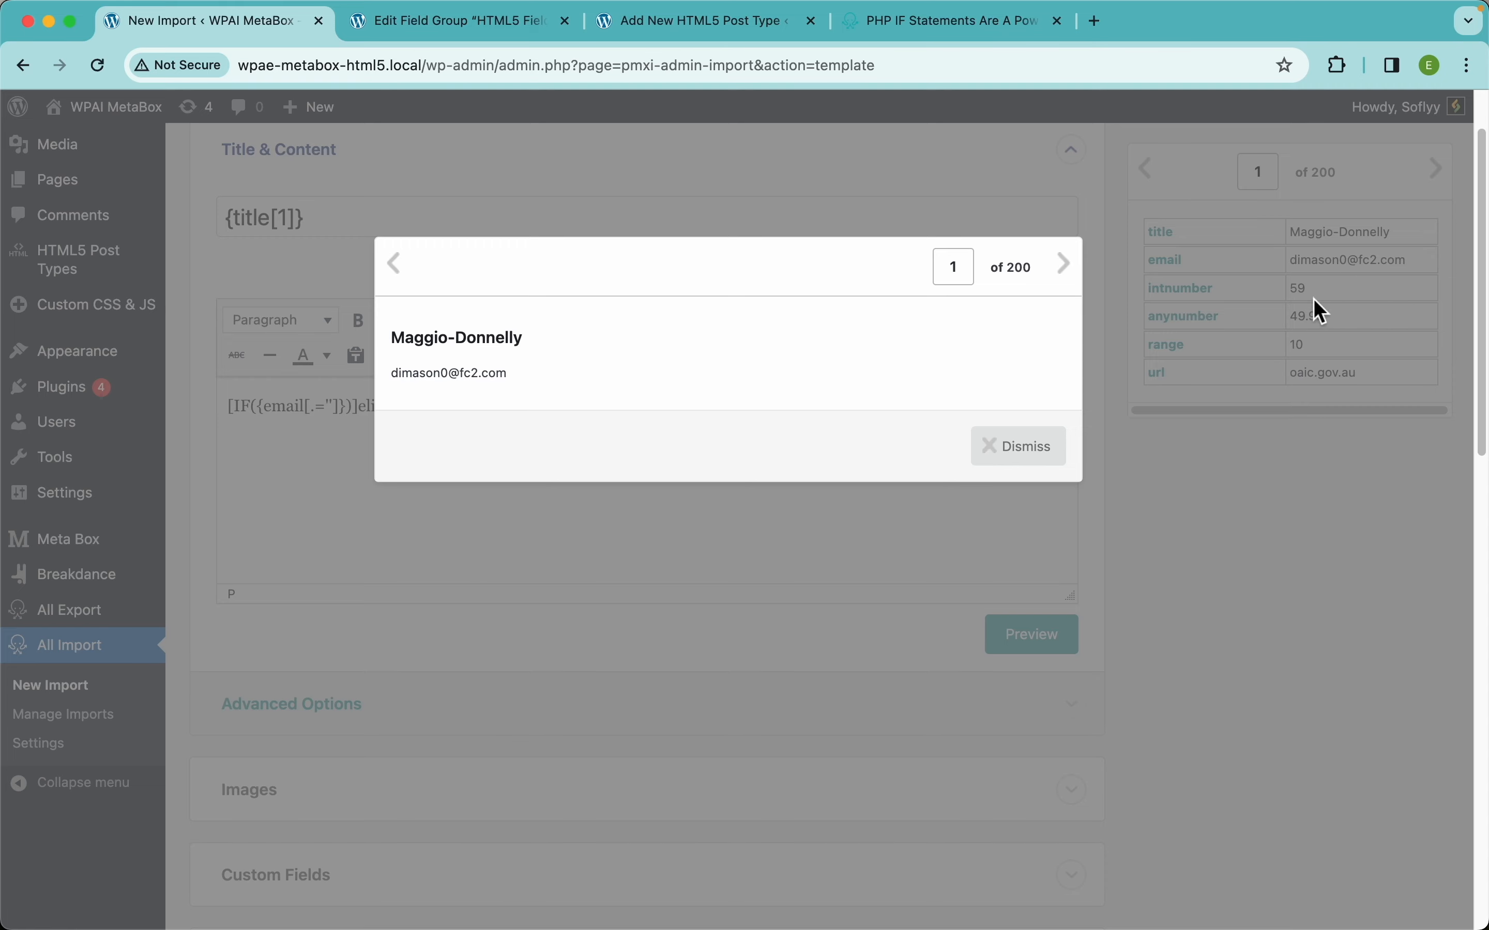
click(1066, 264)
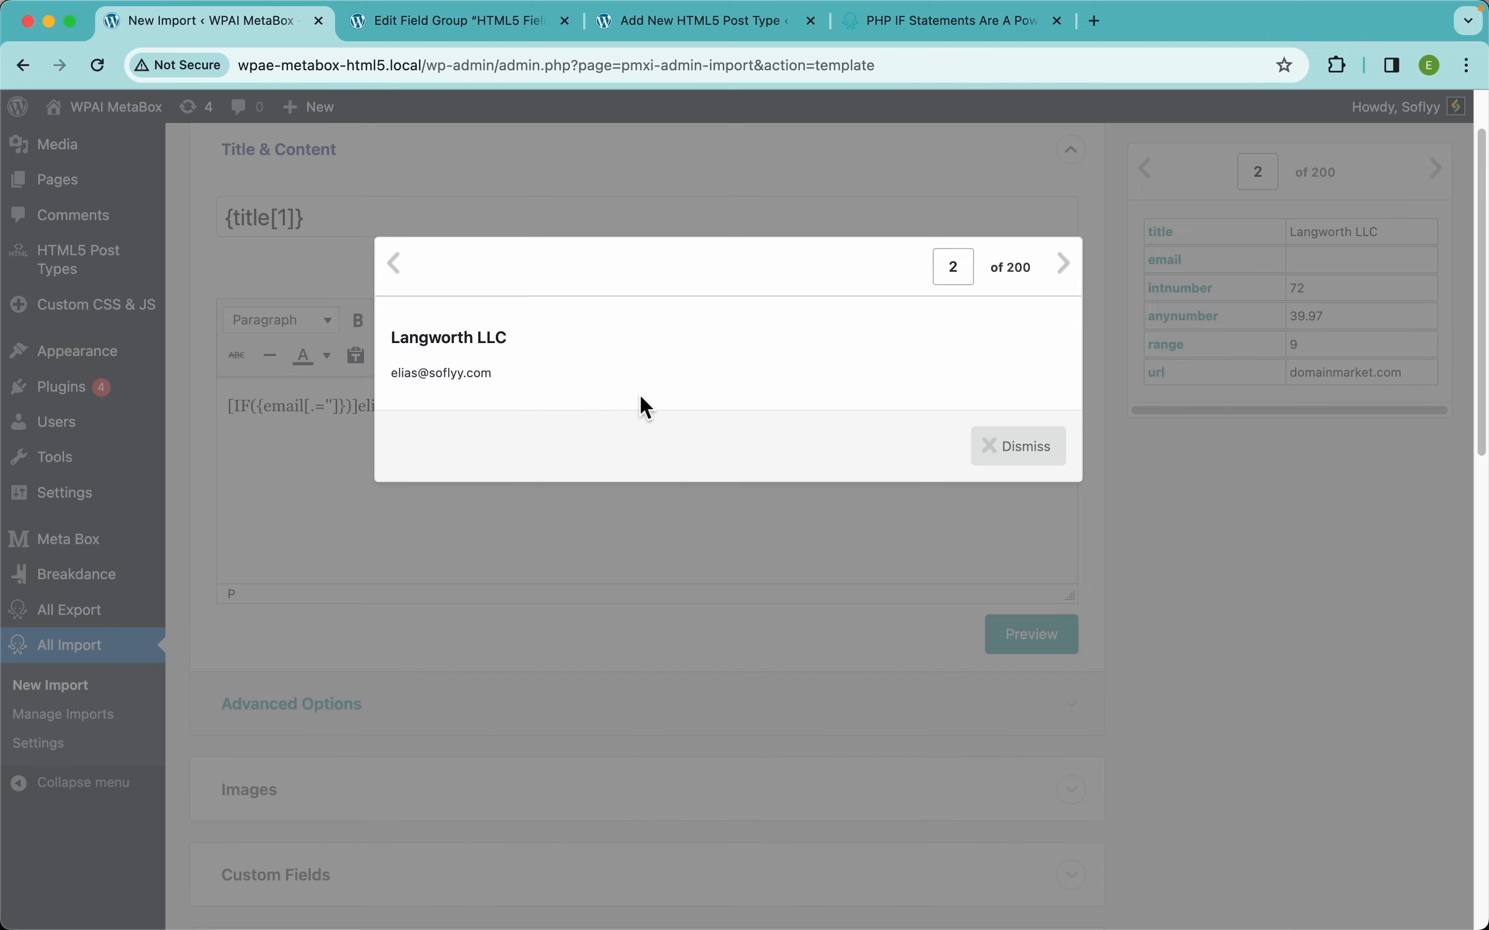
click(1040, 443)
key(super+a)
key(super+c)
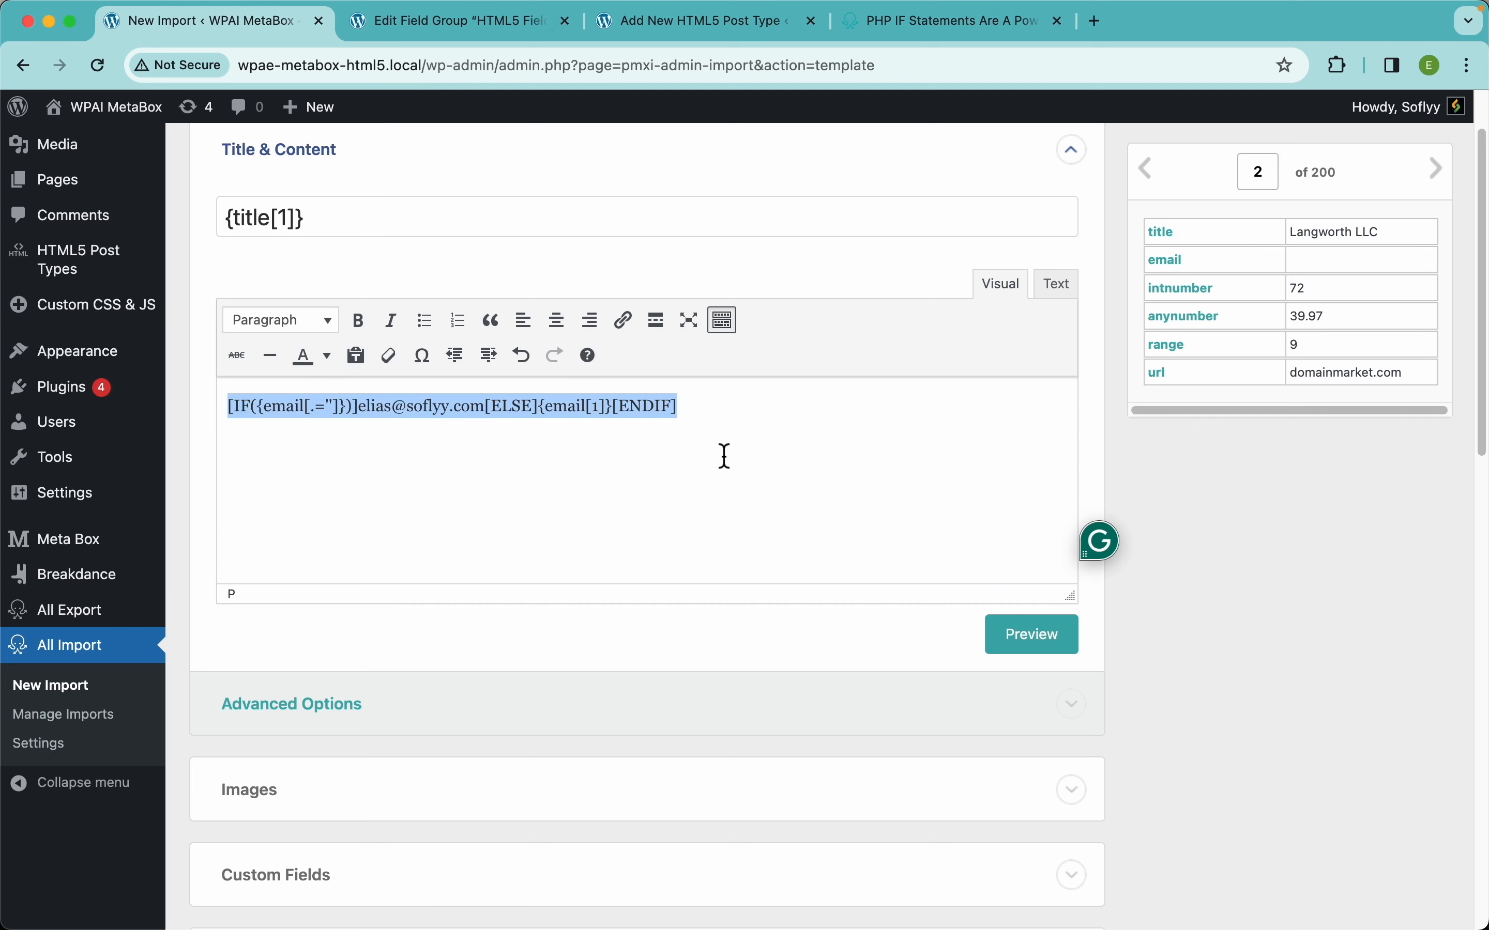
key(BackSpace)
Paste the full fallback IF shortcode into the Email field.
scroll(590, 588, down, 10)
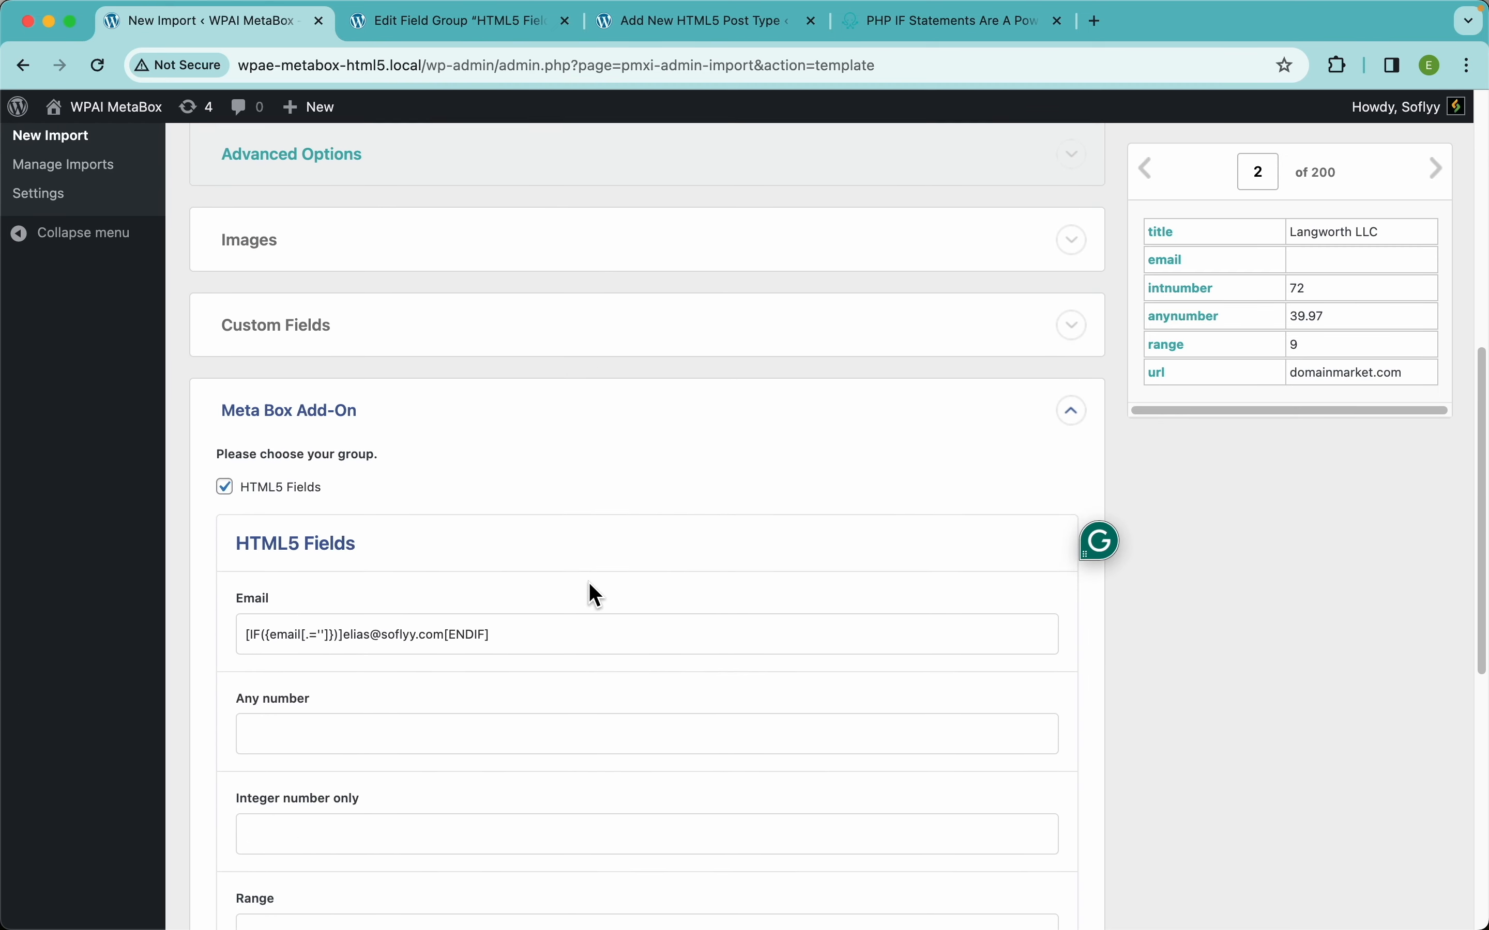
triple_click(347, 501)
key(super+v)
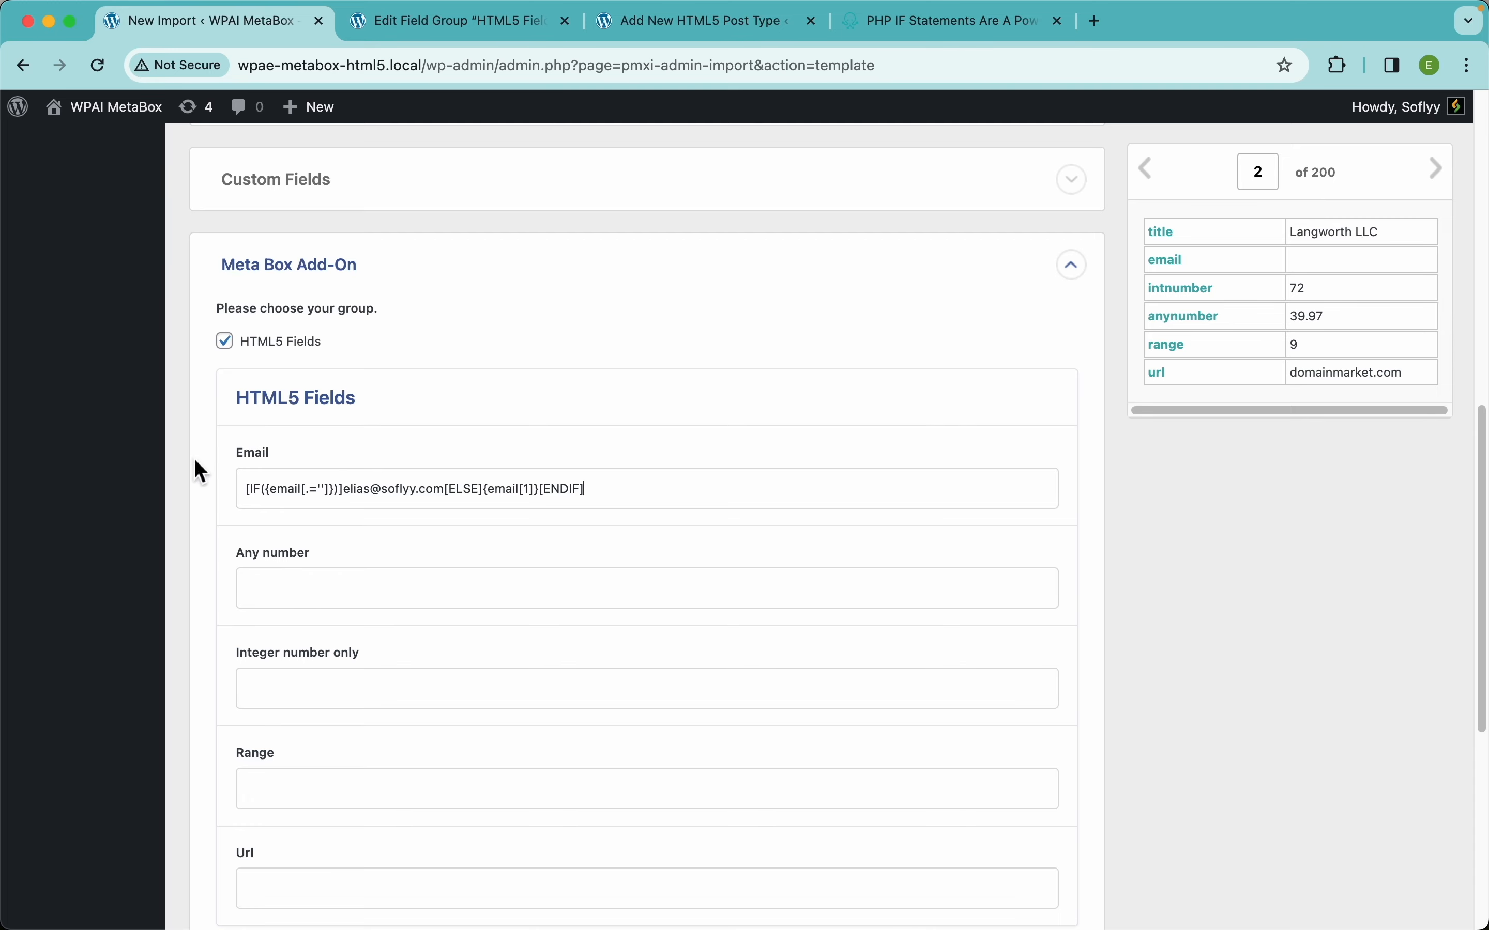
Map anynumber, intnumber and range into Any number, Integer number only and Range.
scroll(656, 513, down, 3)
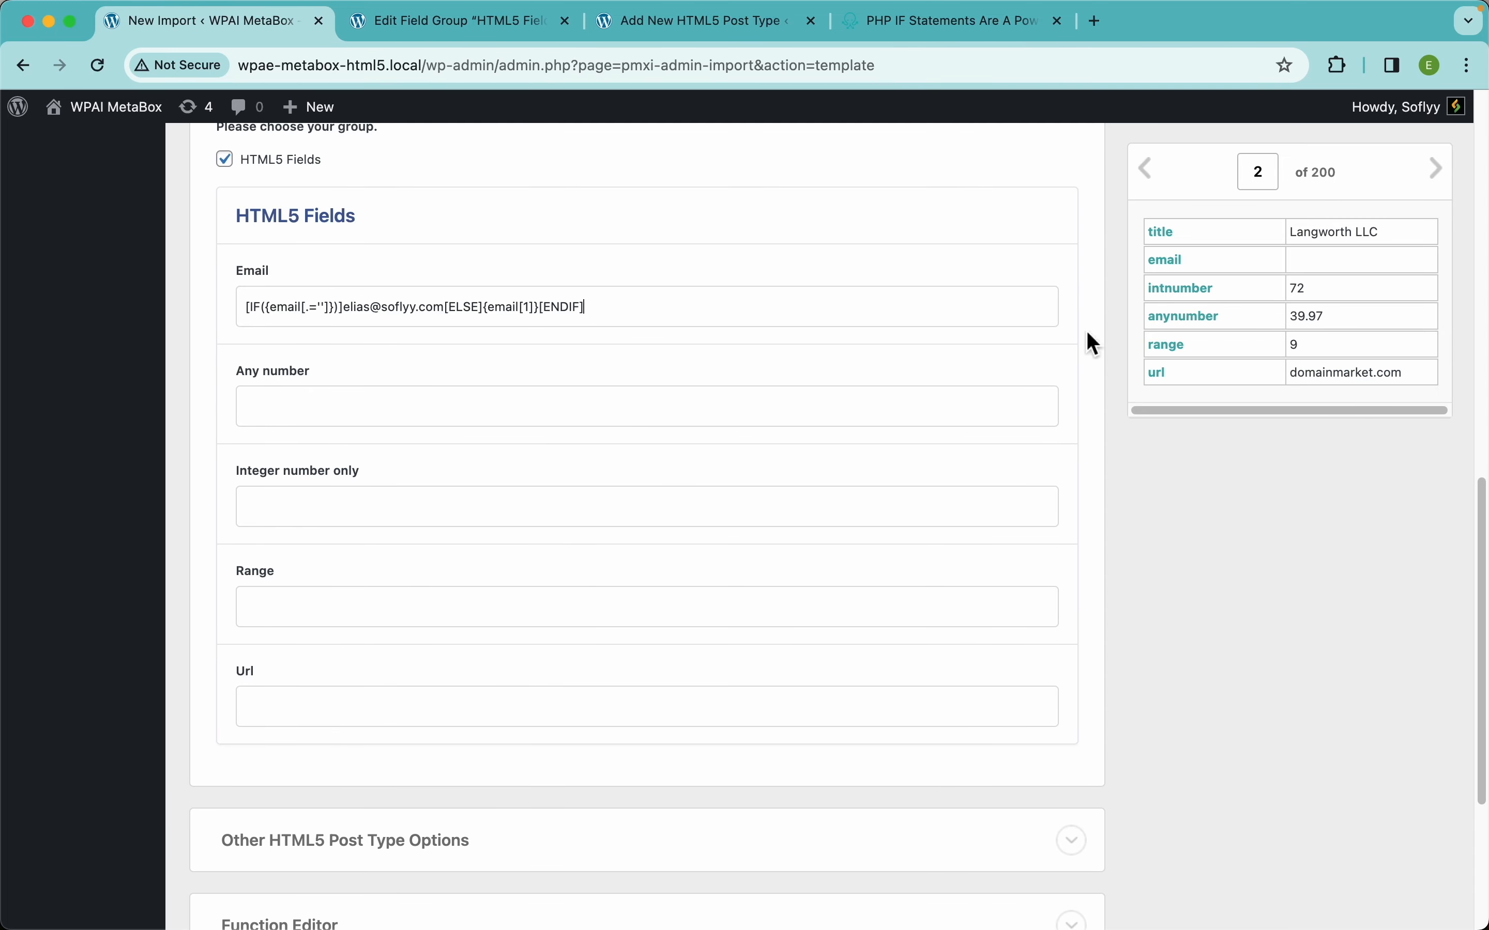
drag(1197, 325, 714, 409)
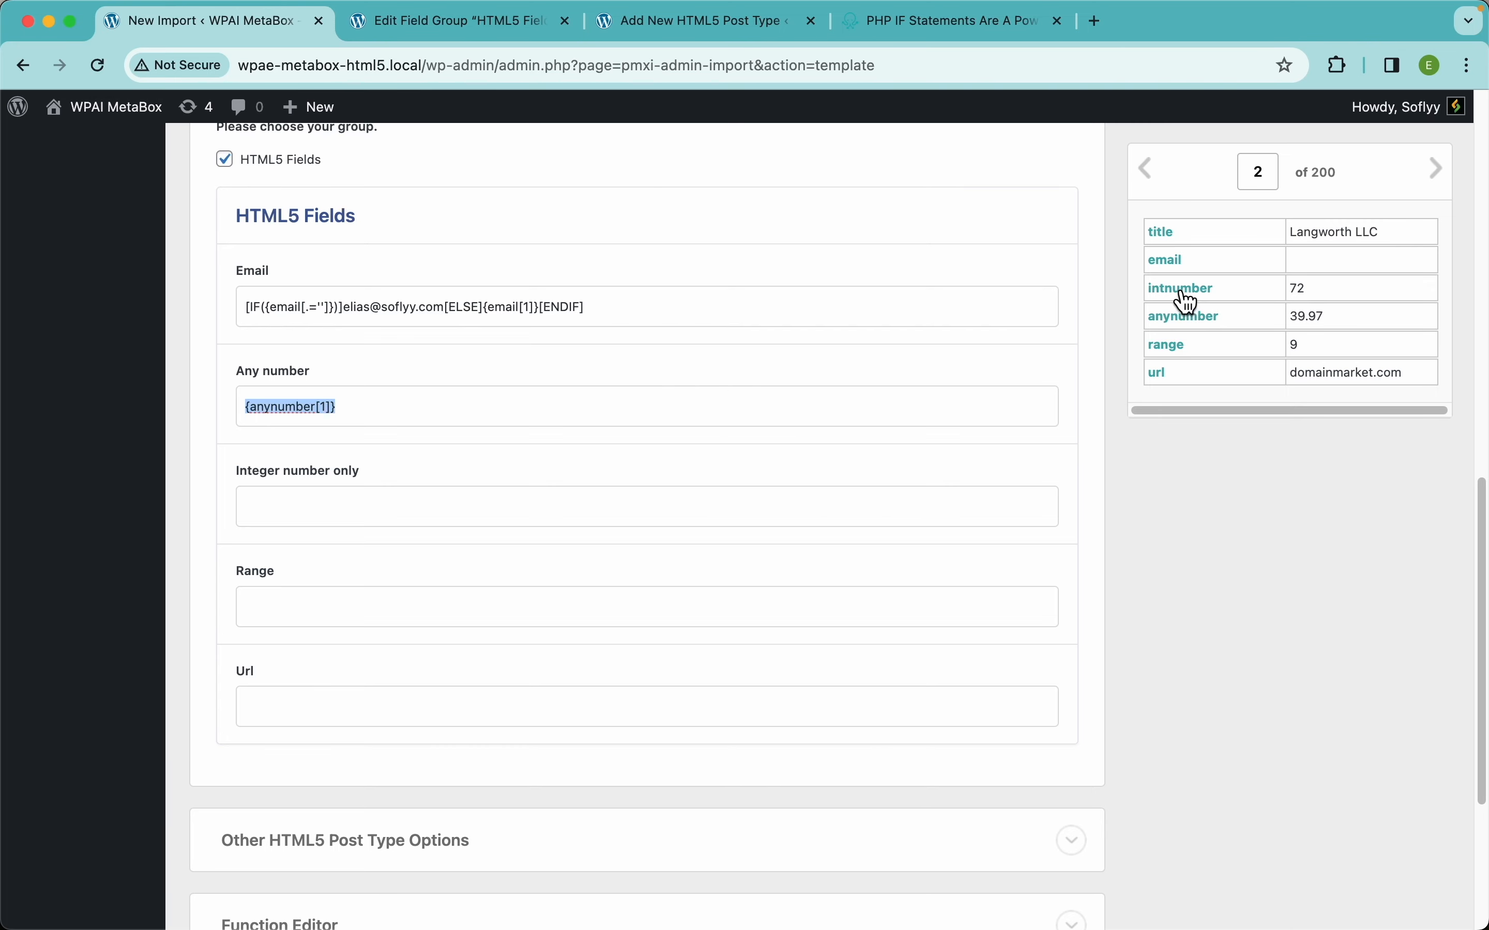
drag(1190, 301, 570, 503)
scroll(598, 614, down, 3)
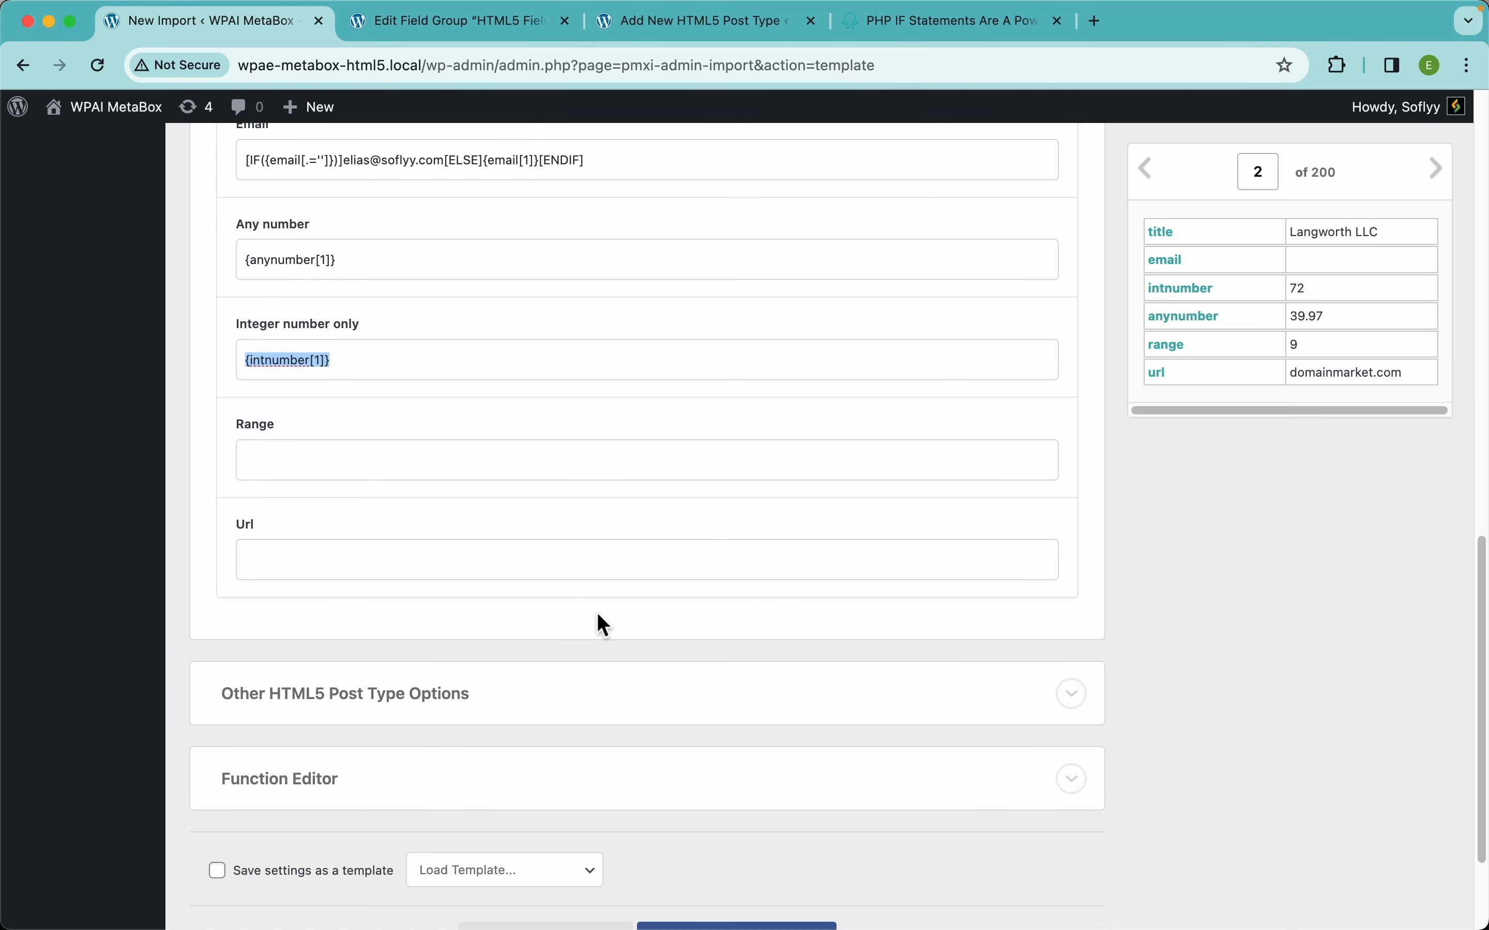
drag(1169, 356, 634, 465)
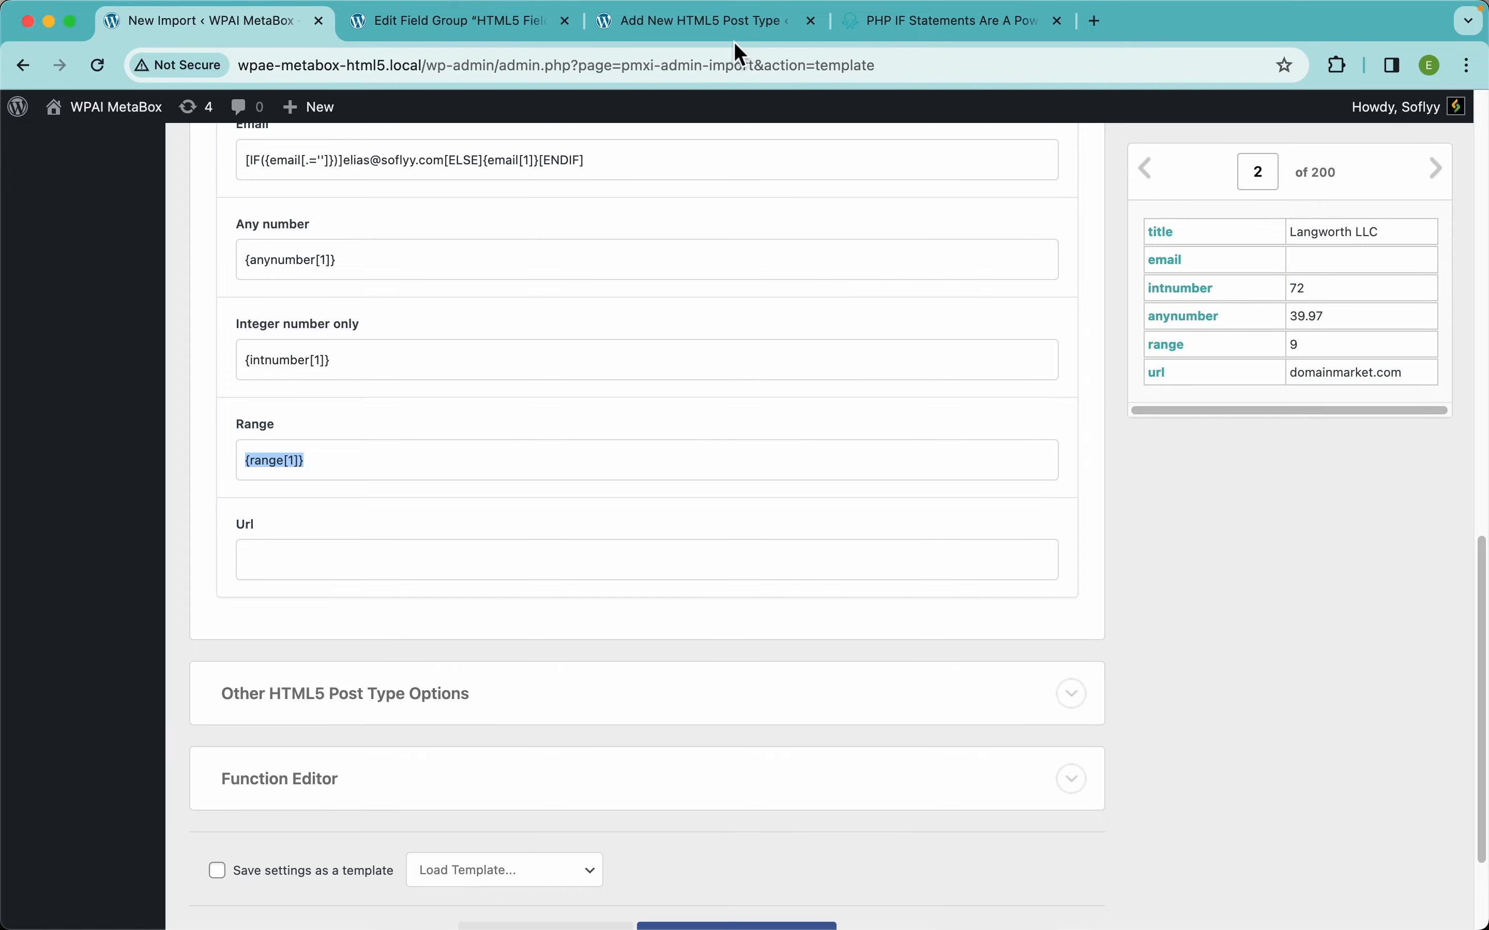
click(461, 21)
Give the Range field a Min value of 0 and a Max value of 2000.
scroll(520, 354, up, 5)
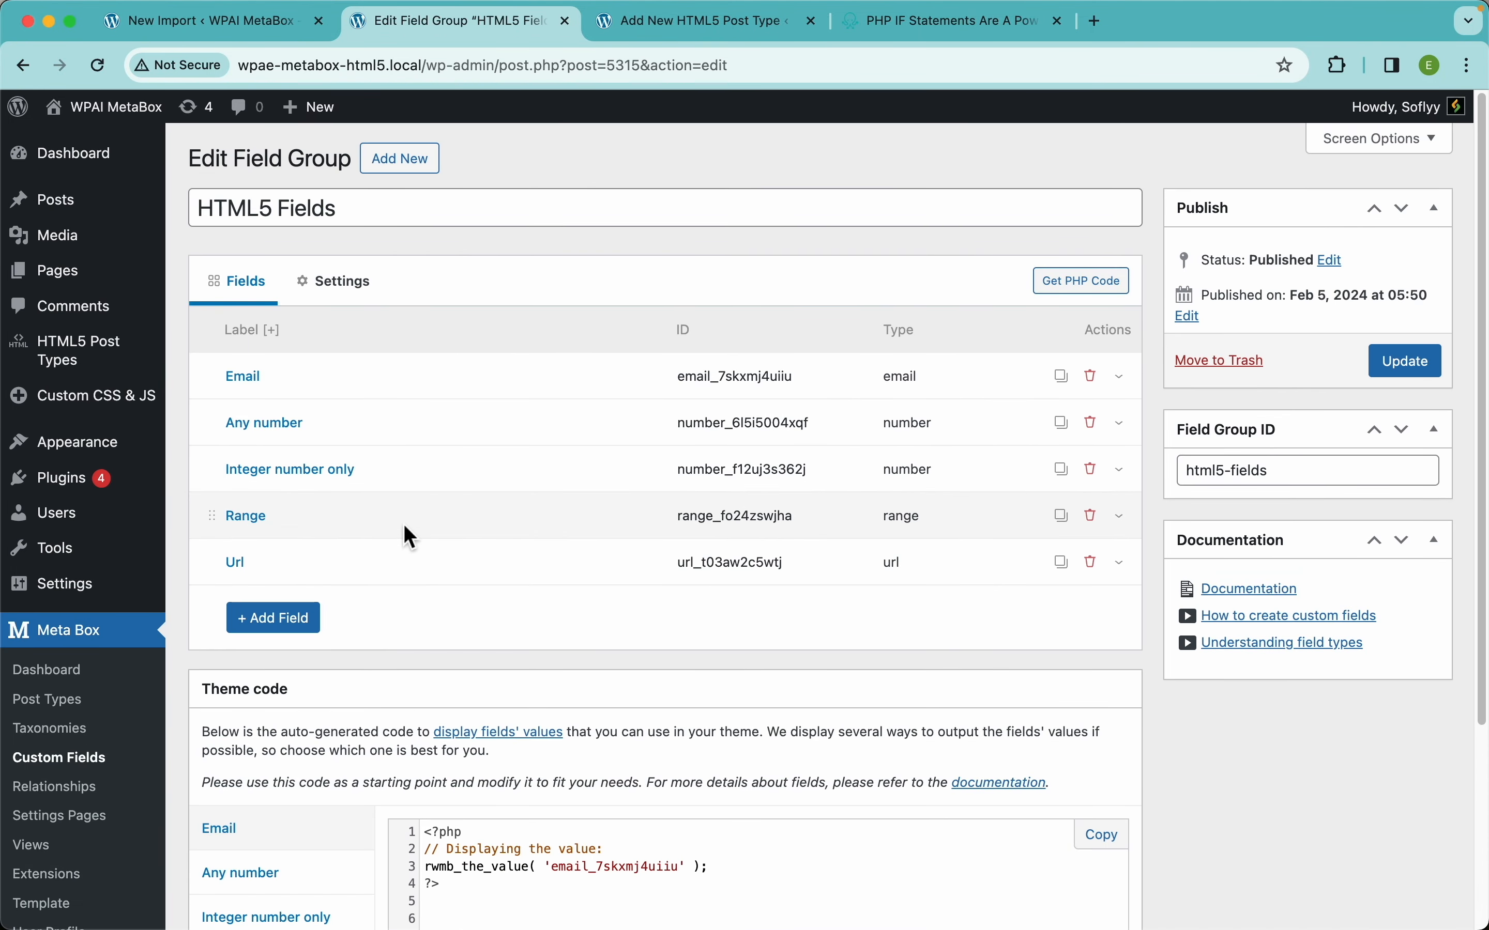
click(409, 534)
scroll(449, 610, down, 10)
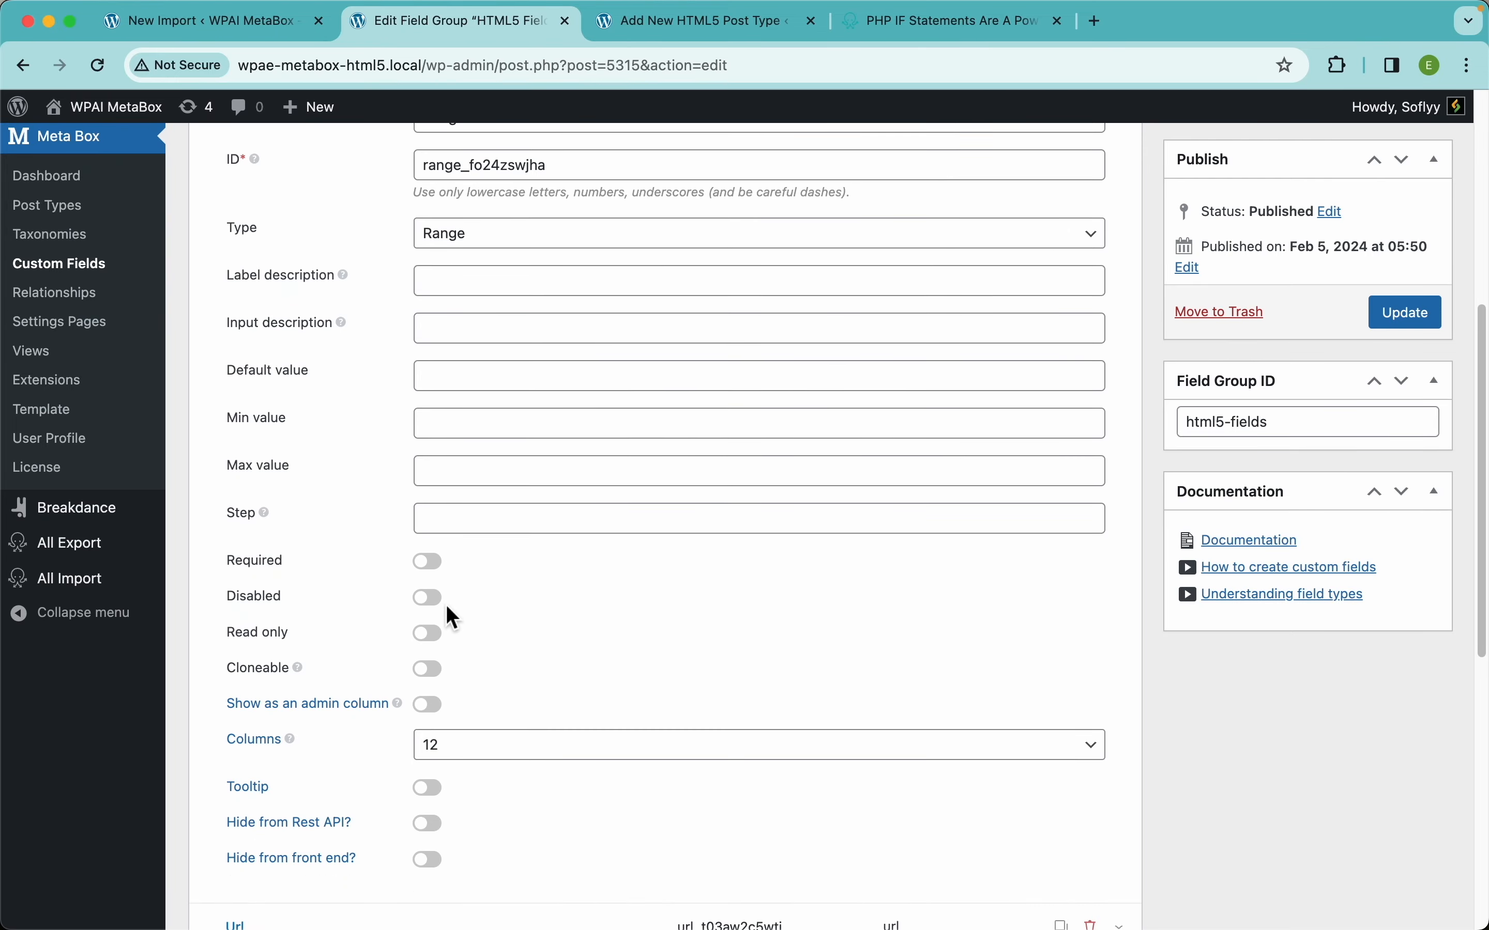
scroll(448, 609, down, 1)
click(447, 401)
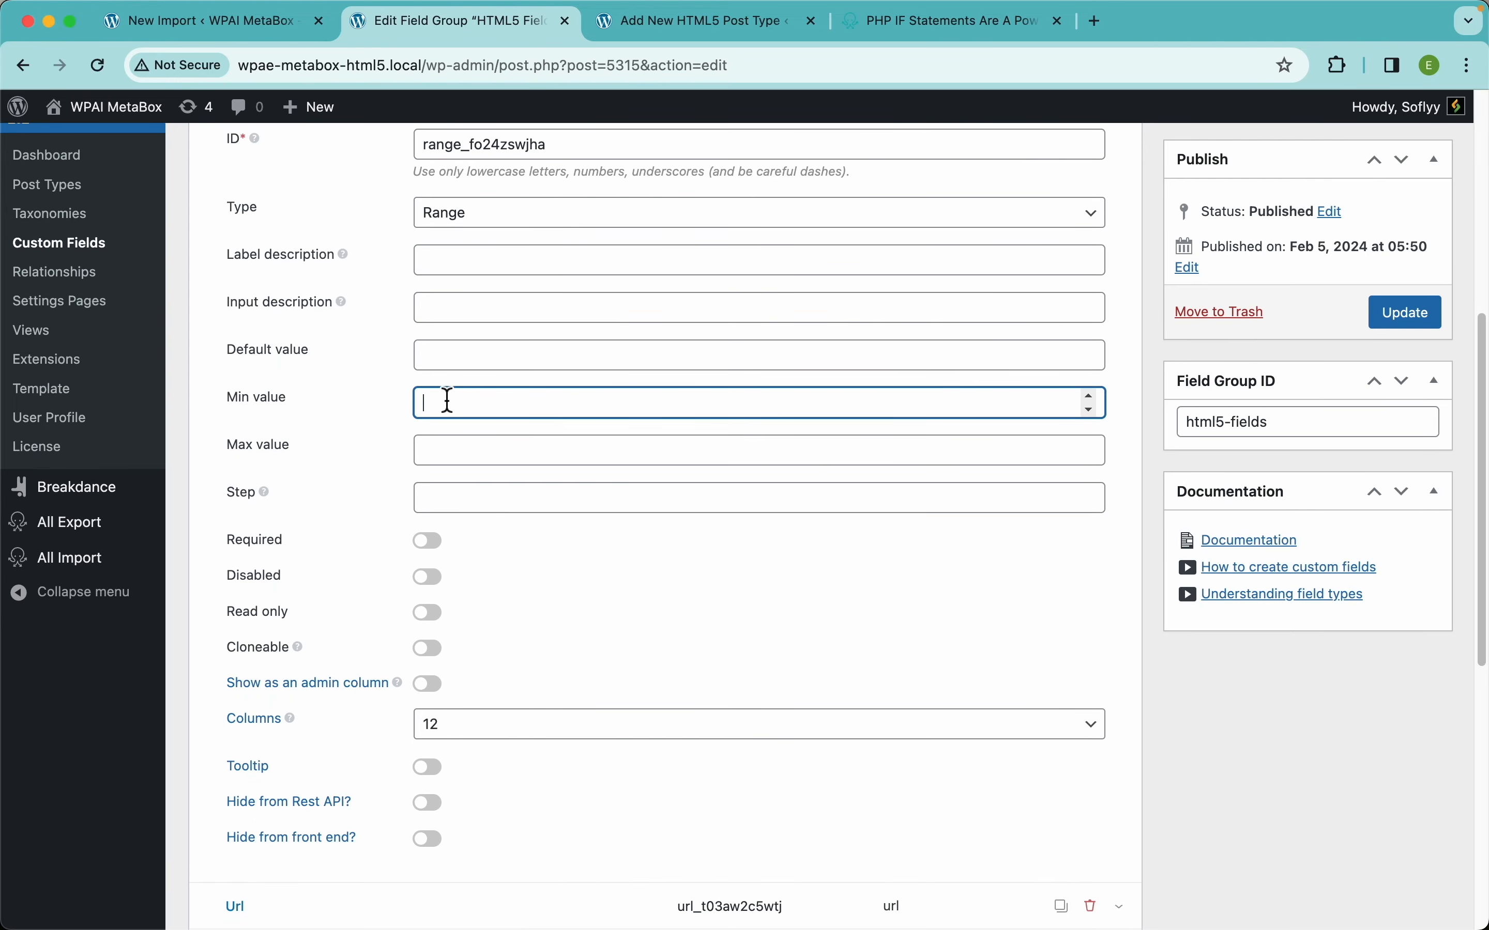
text(0)
click(435, 456)
text(20)
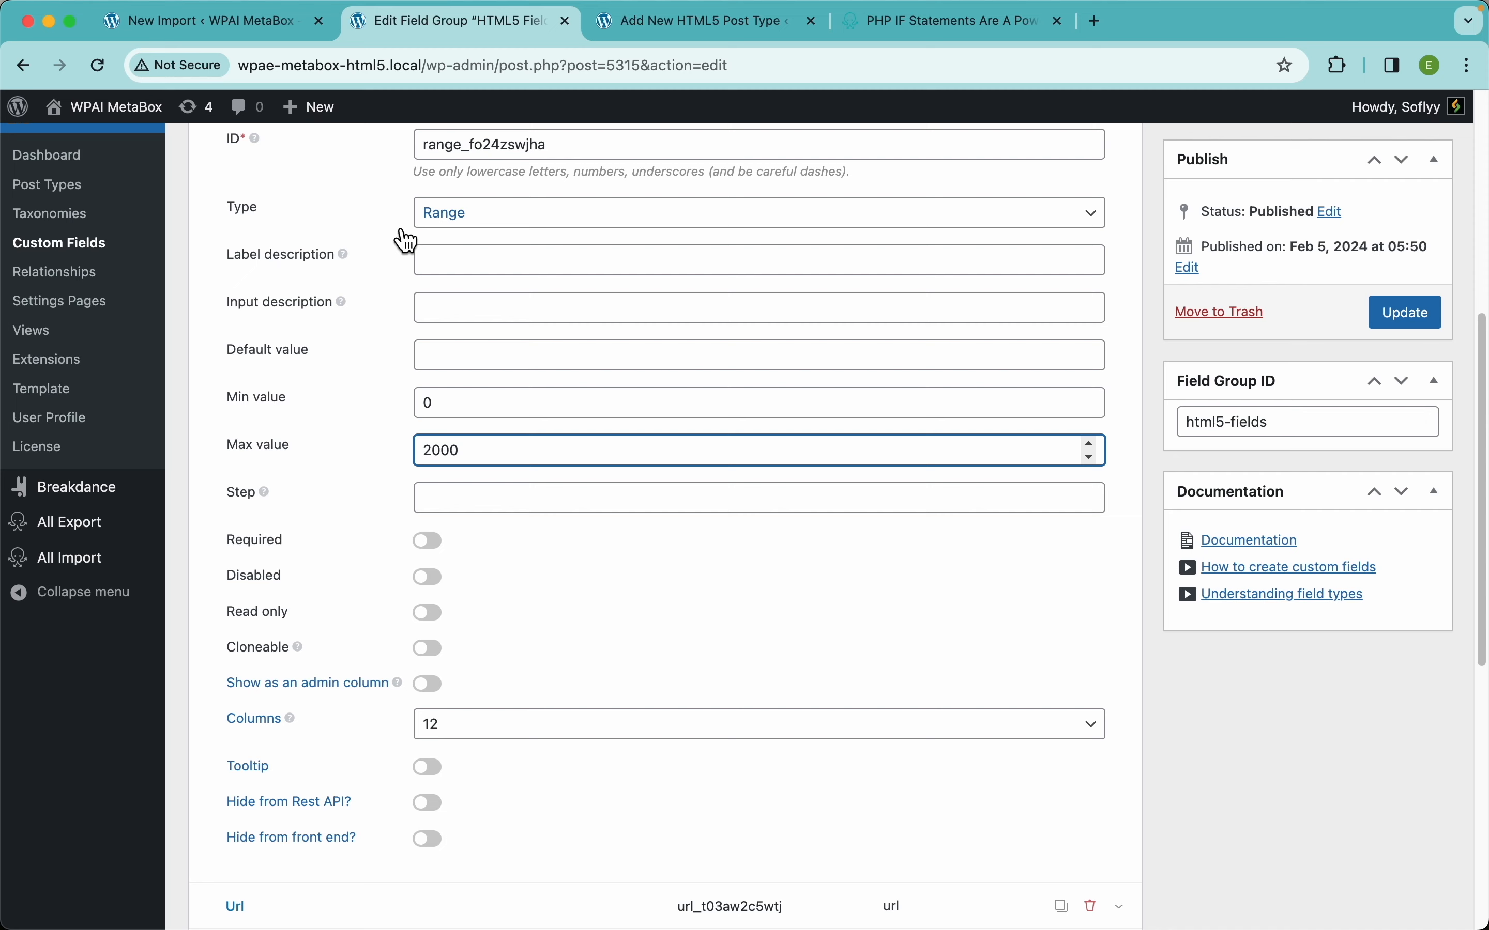
click(252, 22)
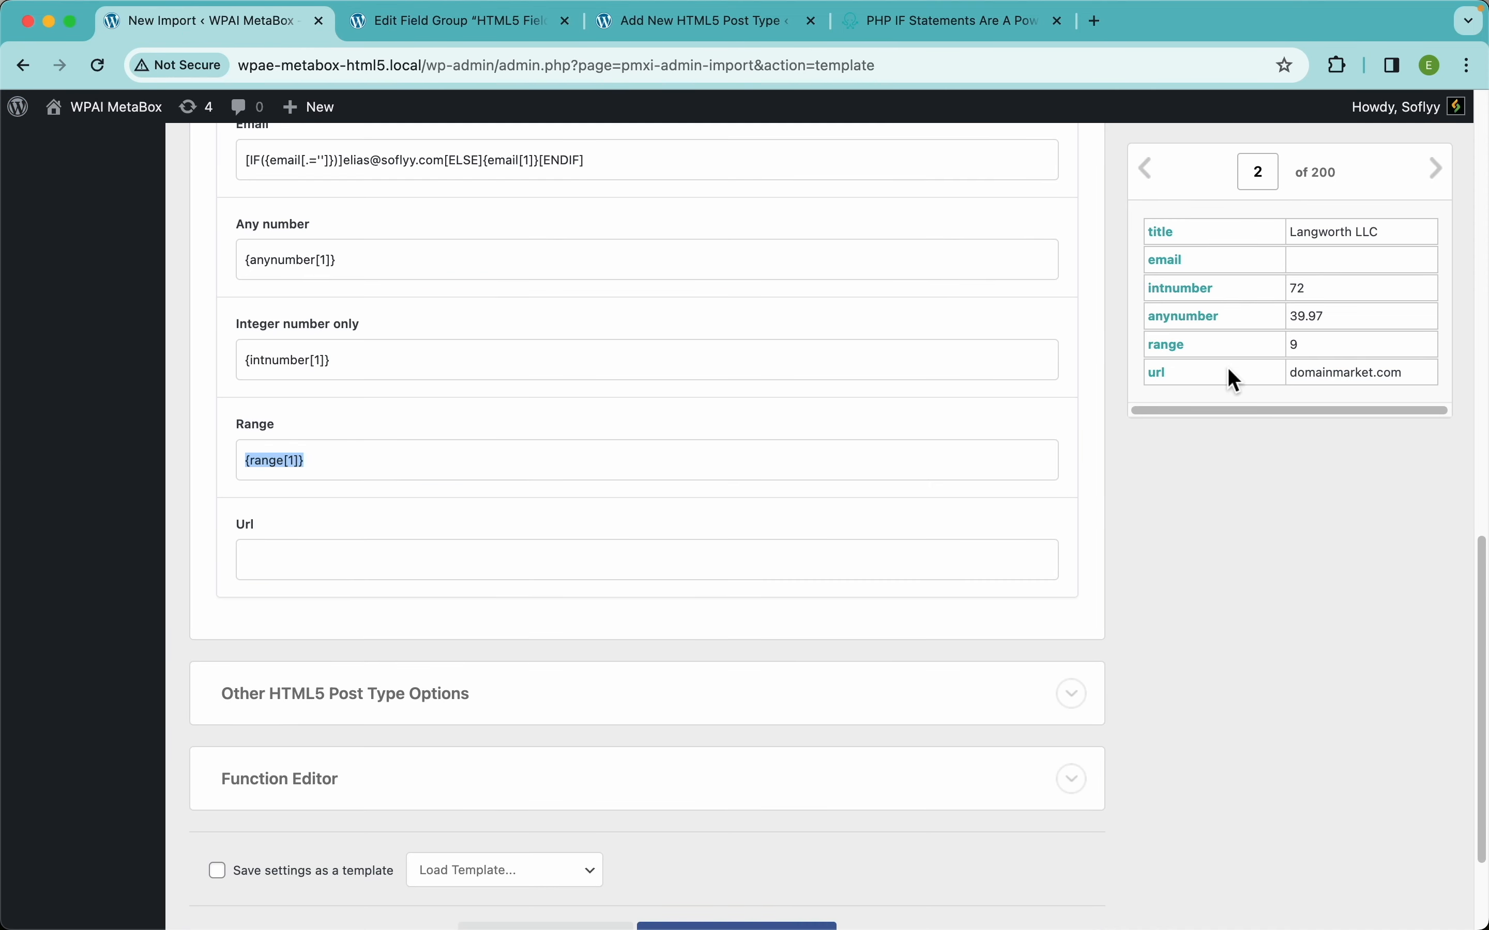
drag(1166, 377, 783, 558)
key(Left)
text(https)
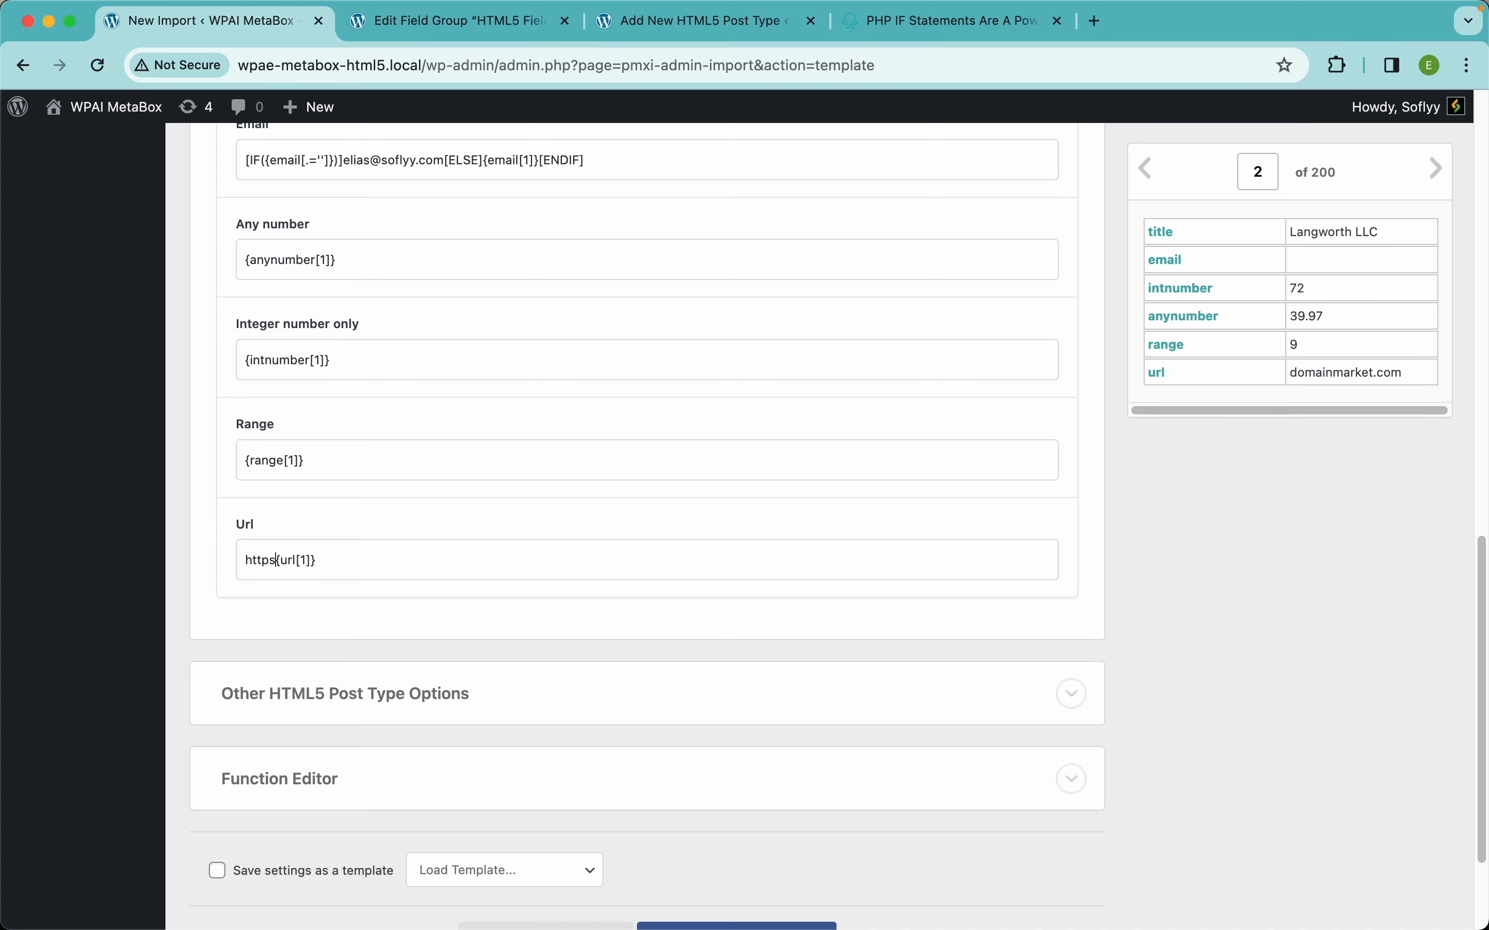
text(://wwww.)
Test the Url shortcode in the content preview for record 2, then delete it.
triple_click(576, 562)
key(ctrl+c)
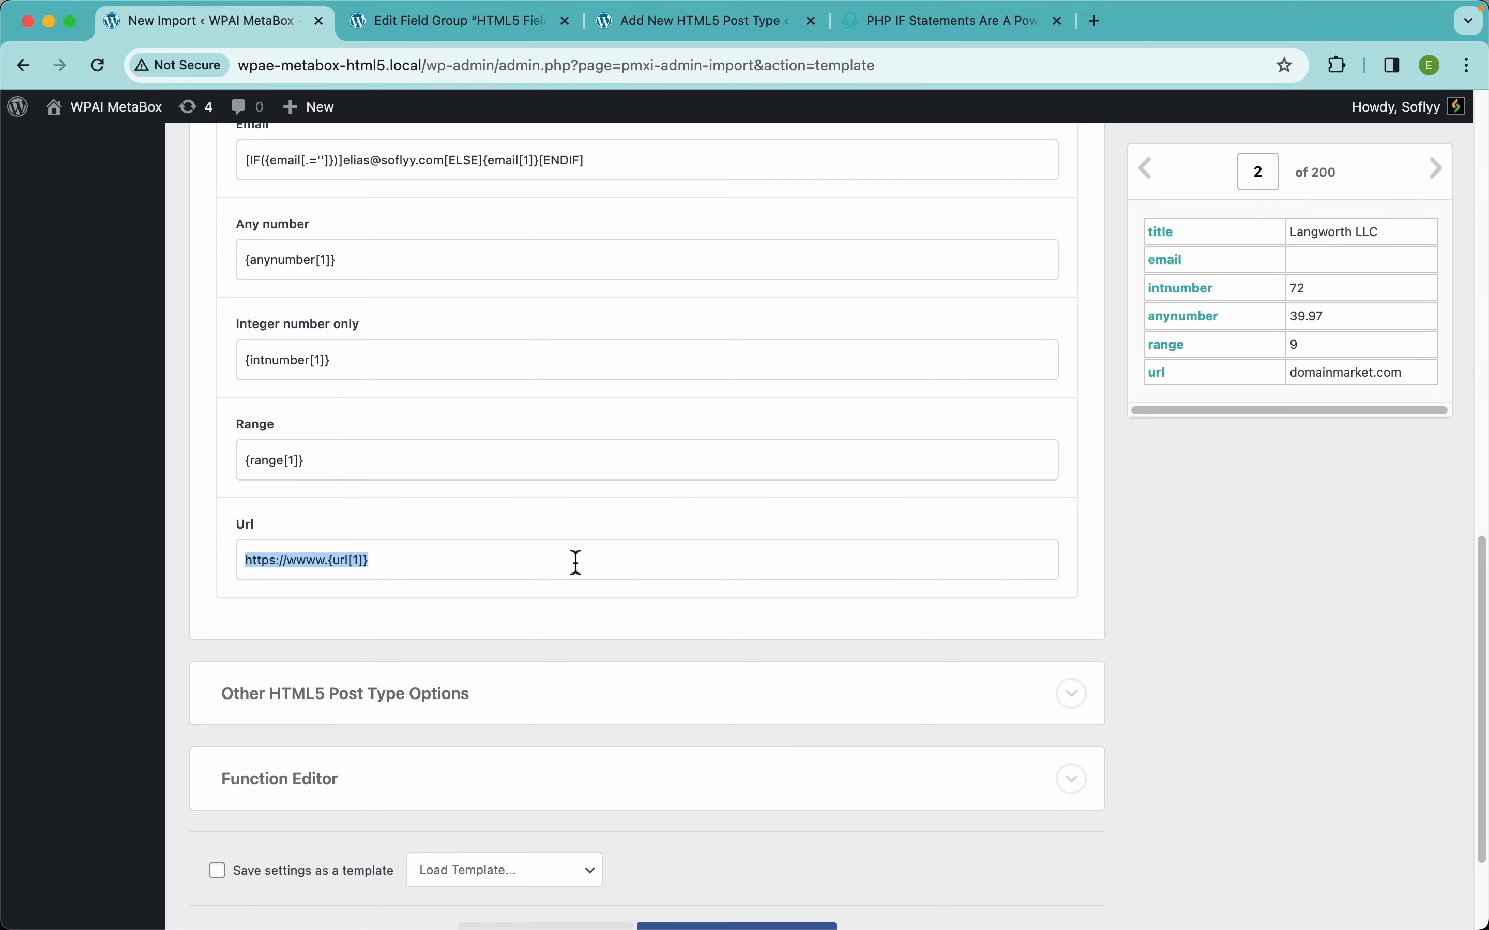
scroll(577, 563, up, 15)
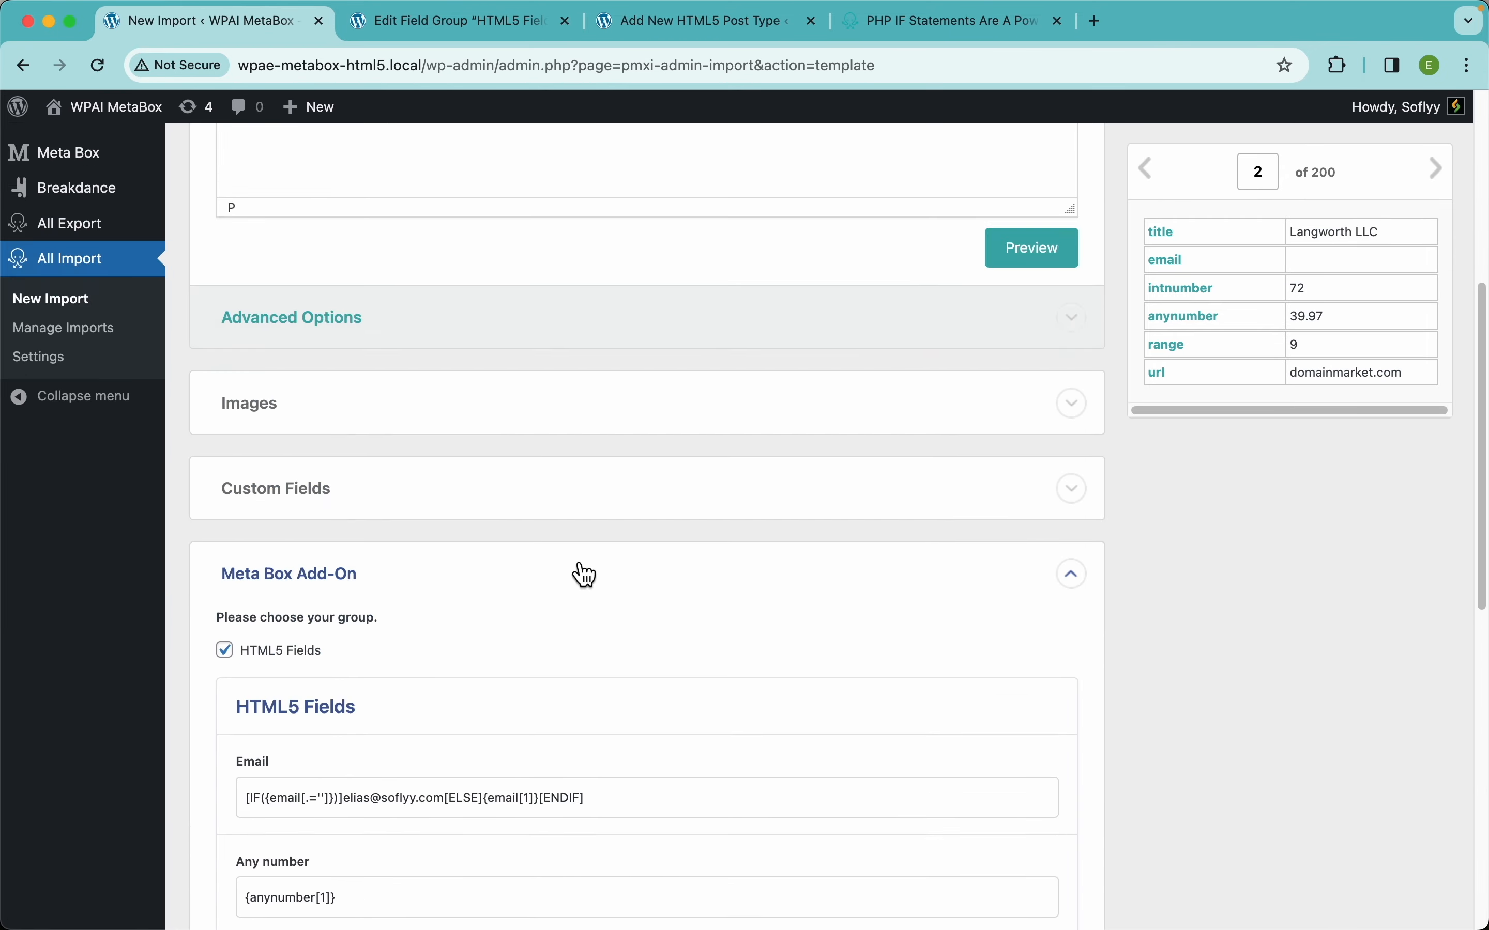
click(571, 469)
key(ctrl+v)
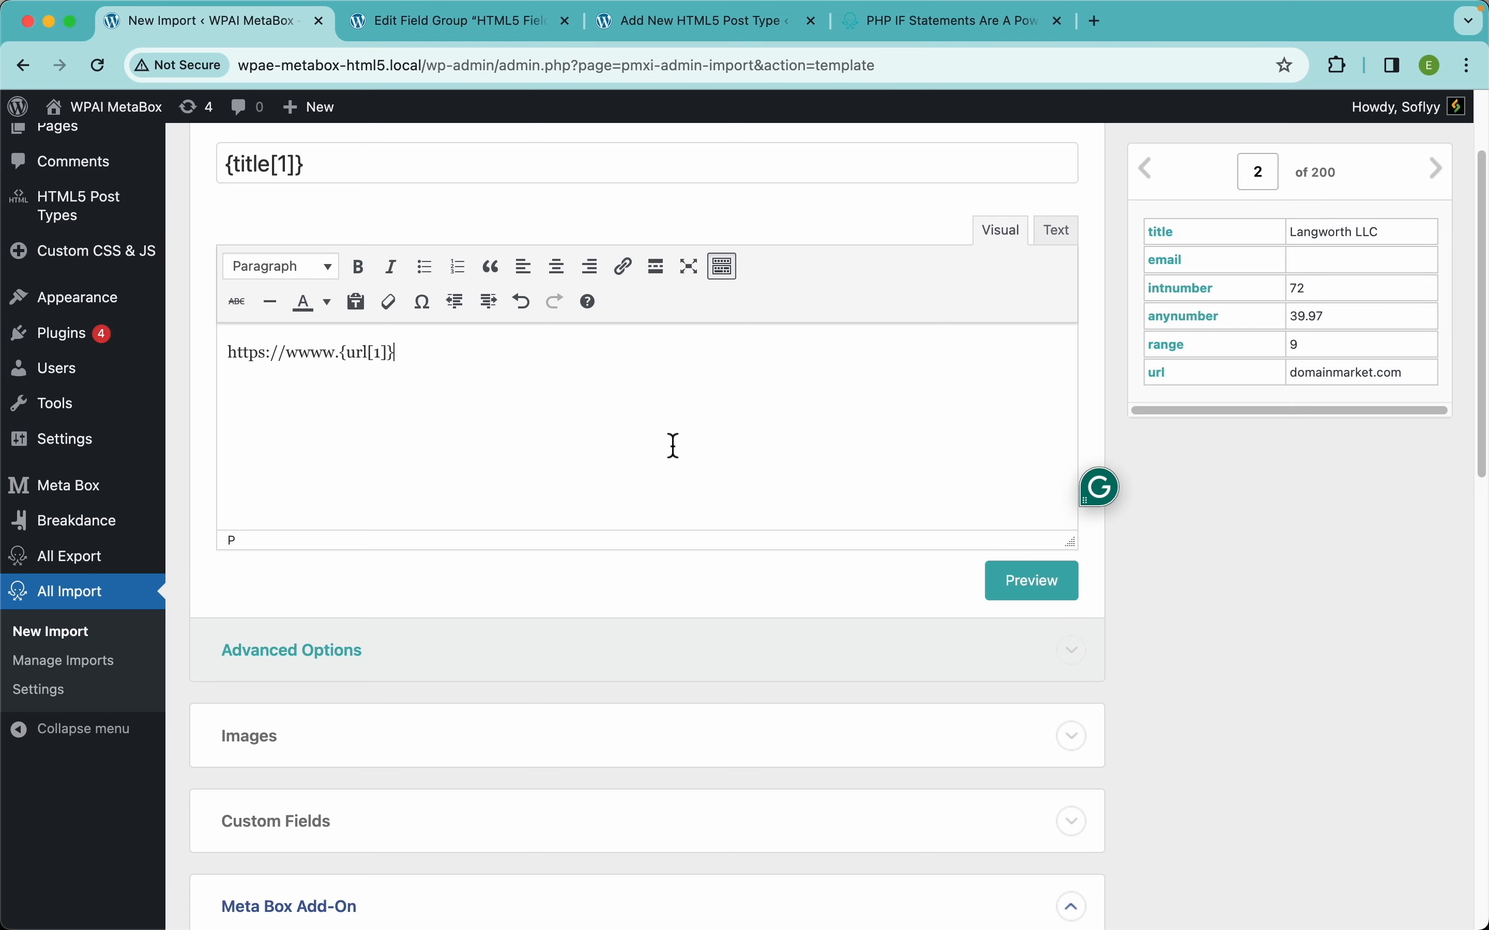
click(1049, 595)
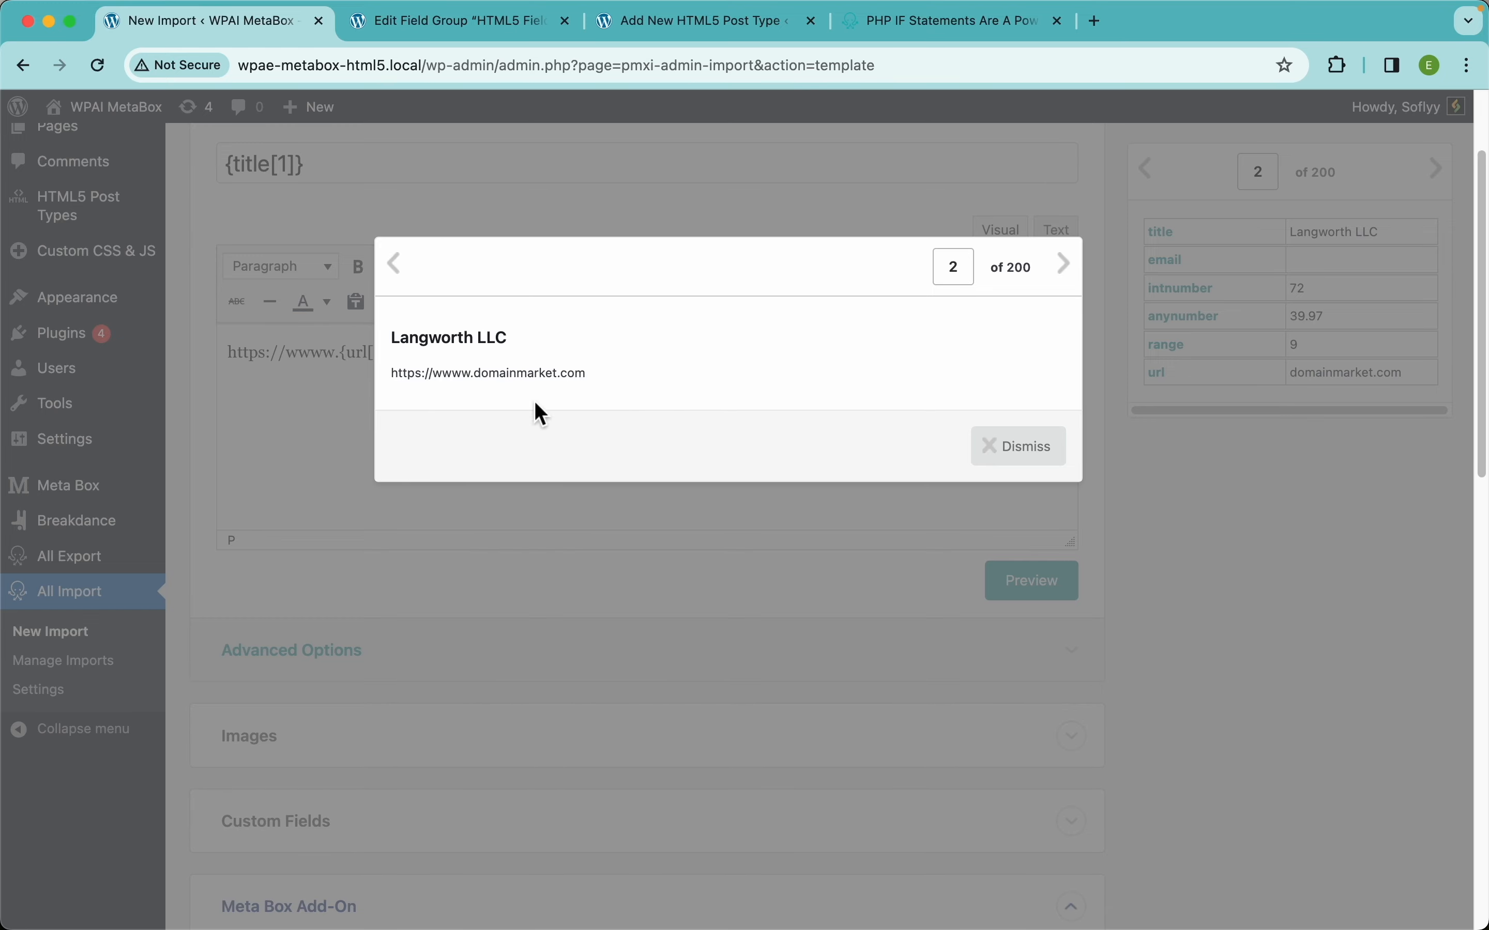
click(1030, 448)
click(664, 439)
key(super+a)
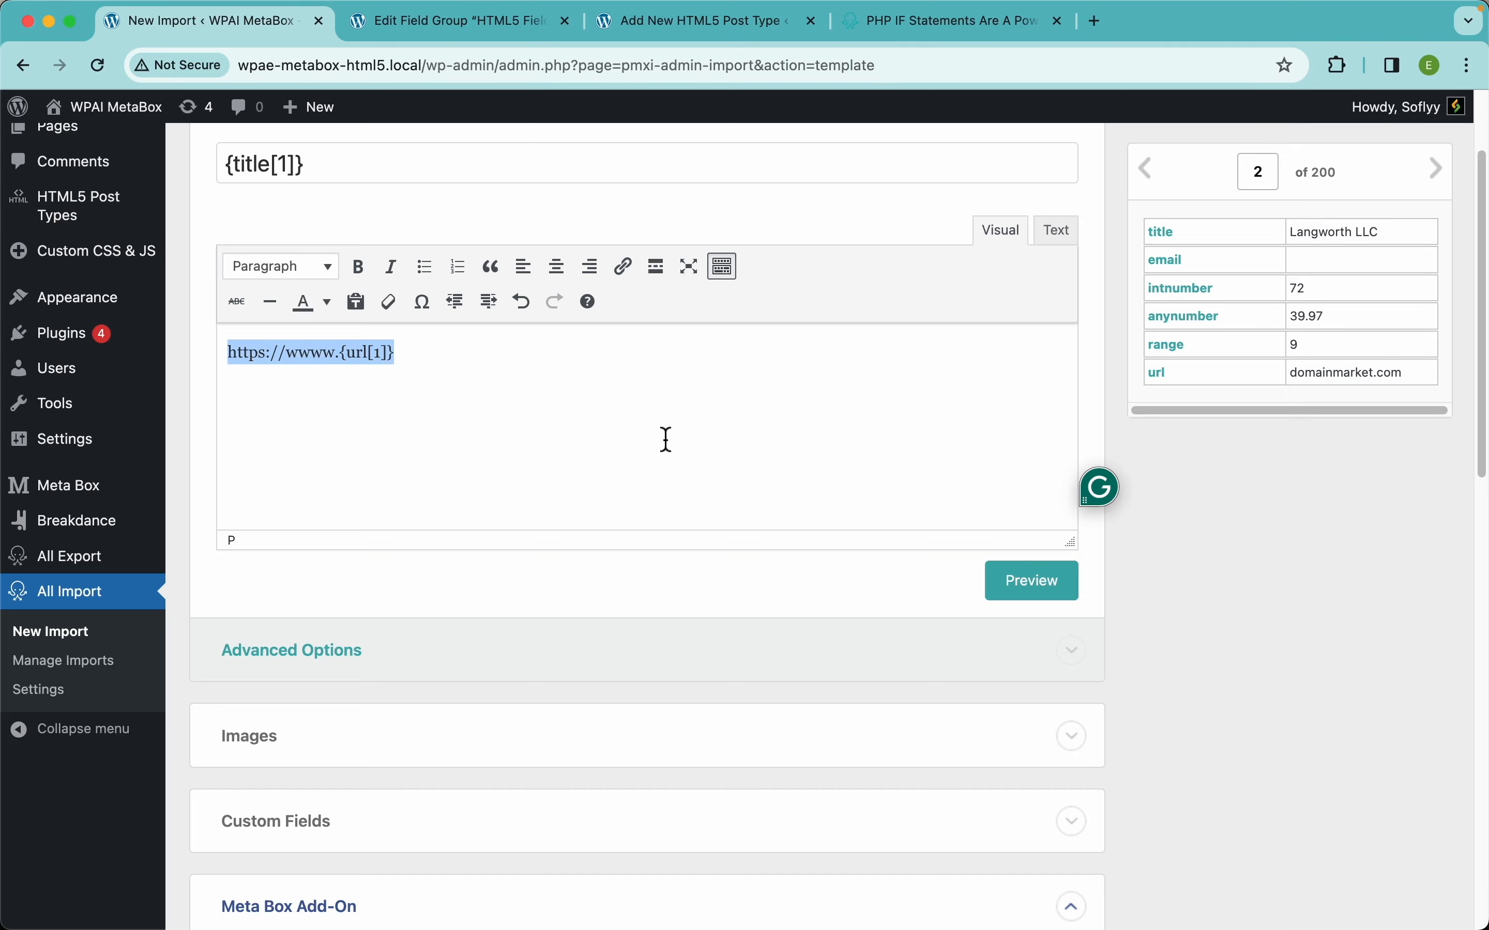
key(BackSpace)
scroll(598, 665, down, 15)
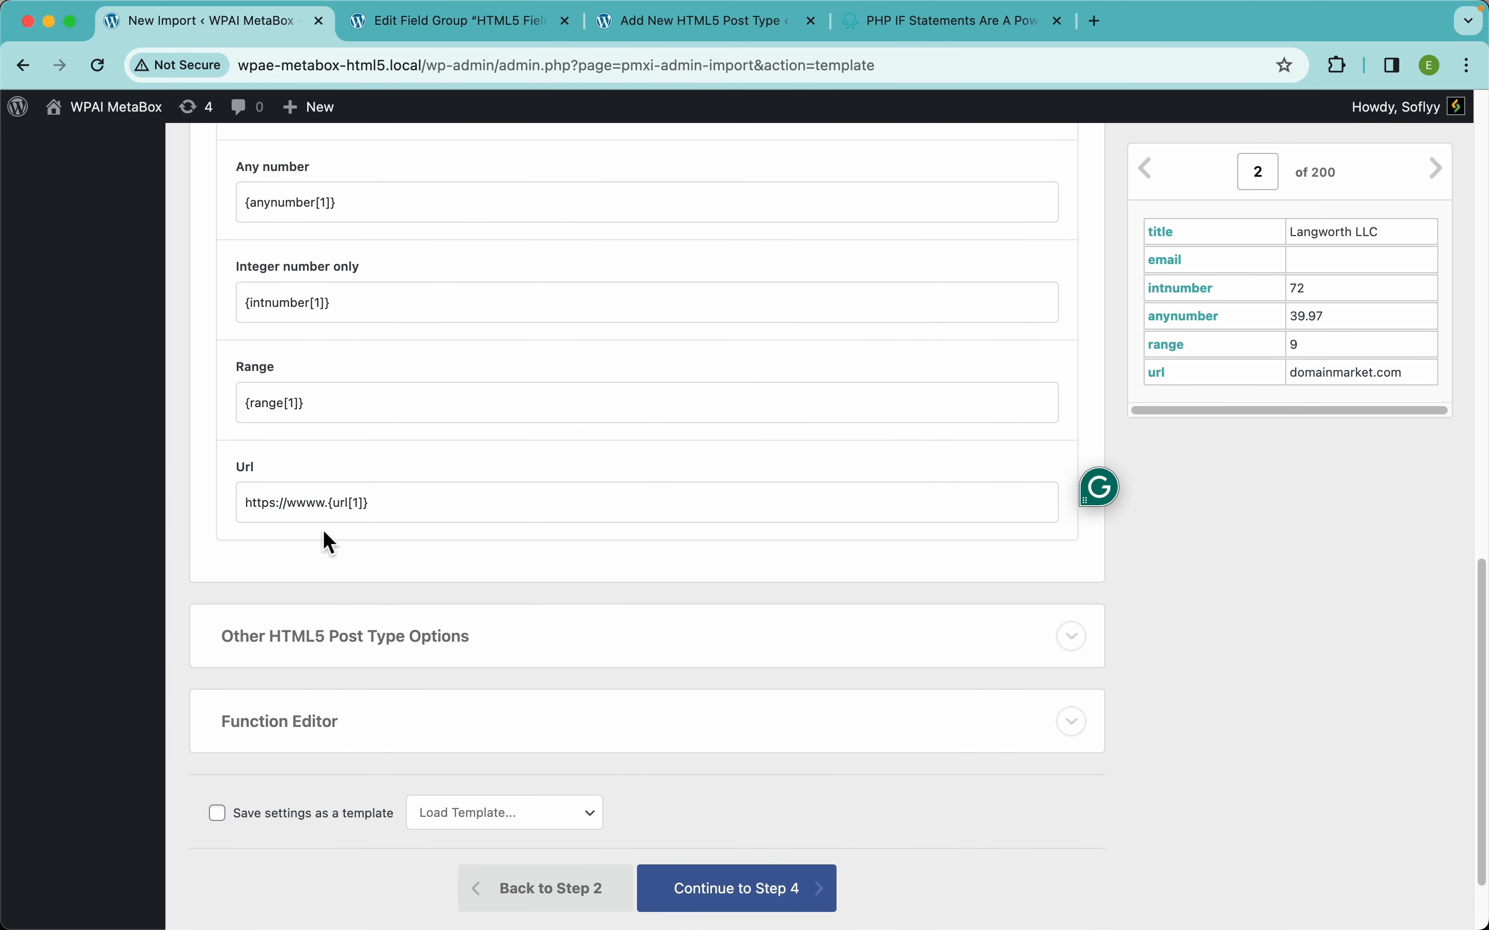
Expand the Function Editor below the Meta Box mappings to inspect its PHP code area.
scroll(489, 522, up, 5)
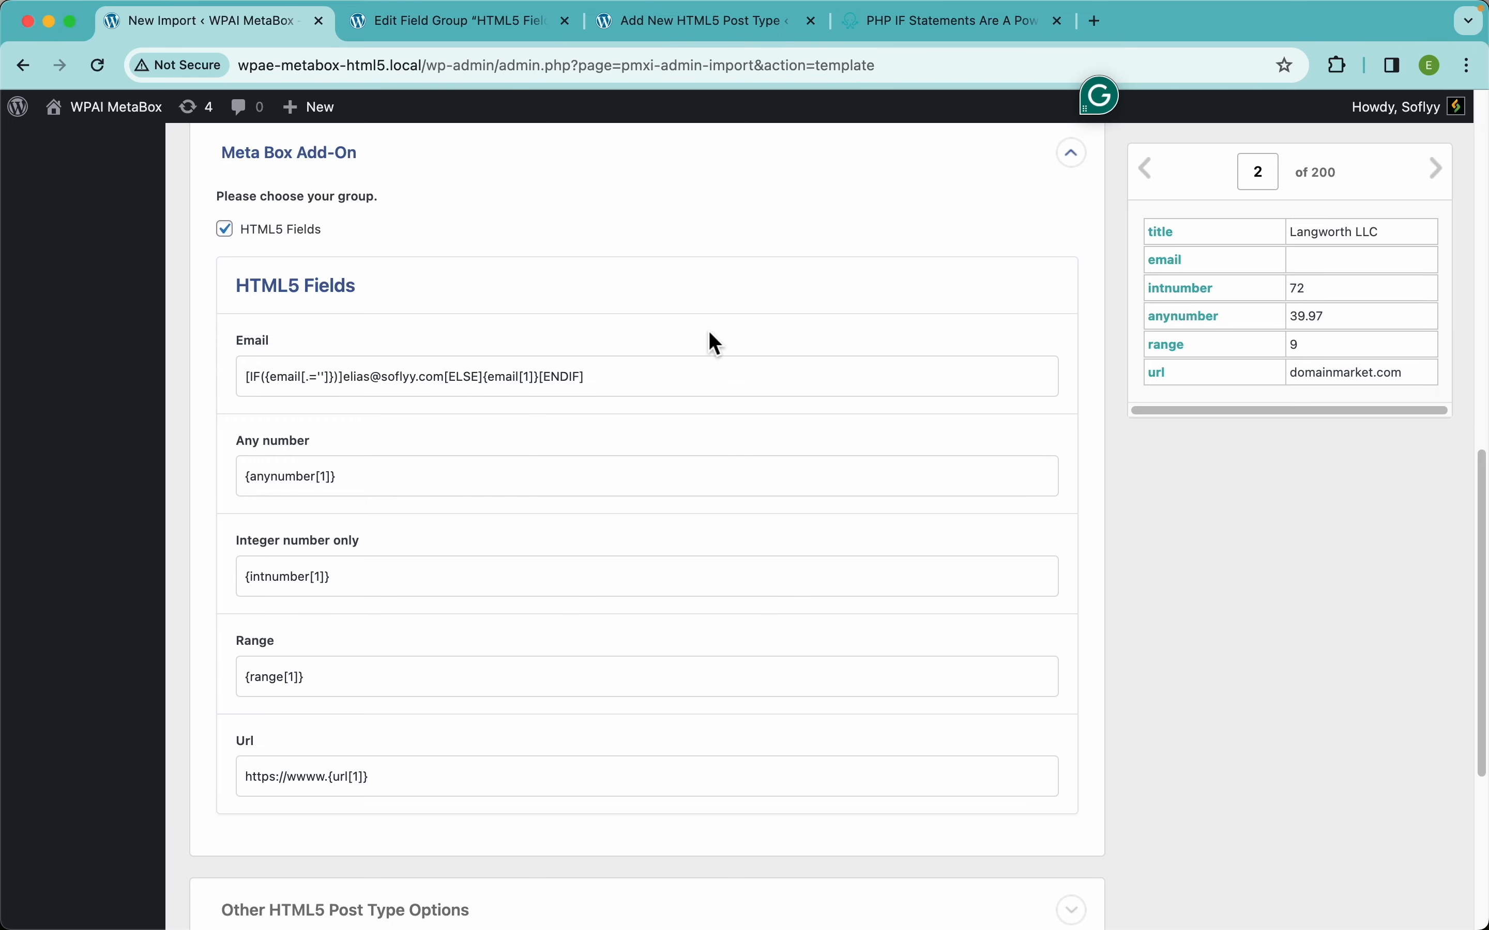
scroll(655, 439, down, 6)
click(491, 618)
scroll(492, 624, down, 3)
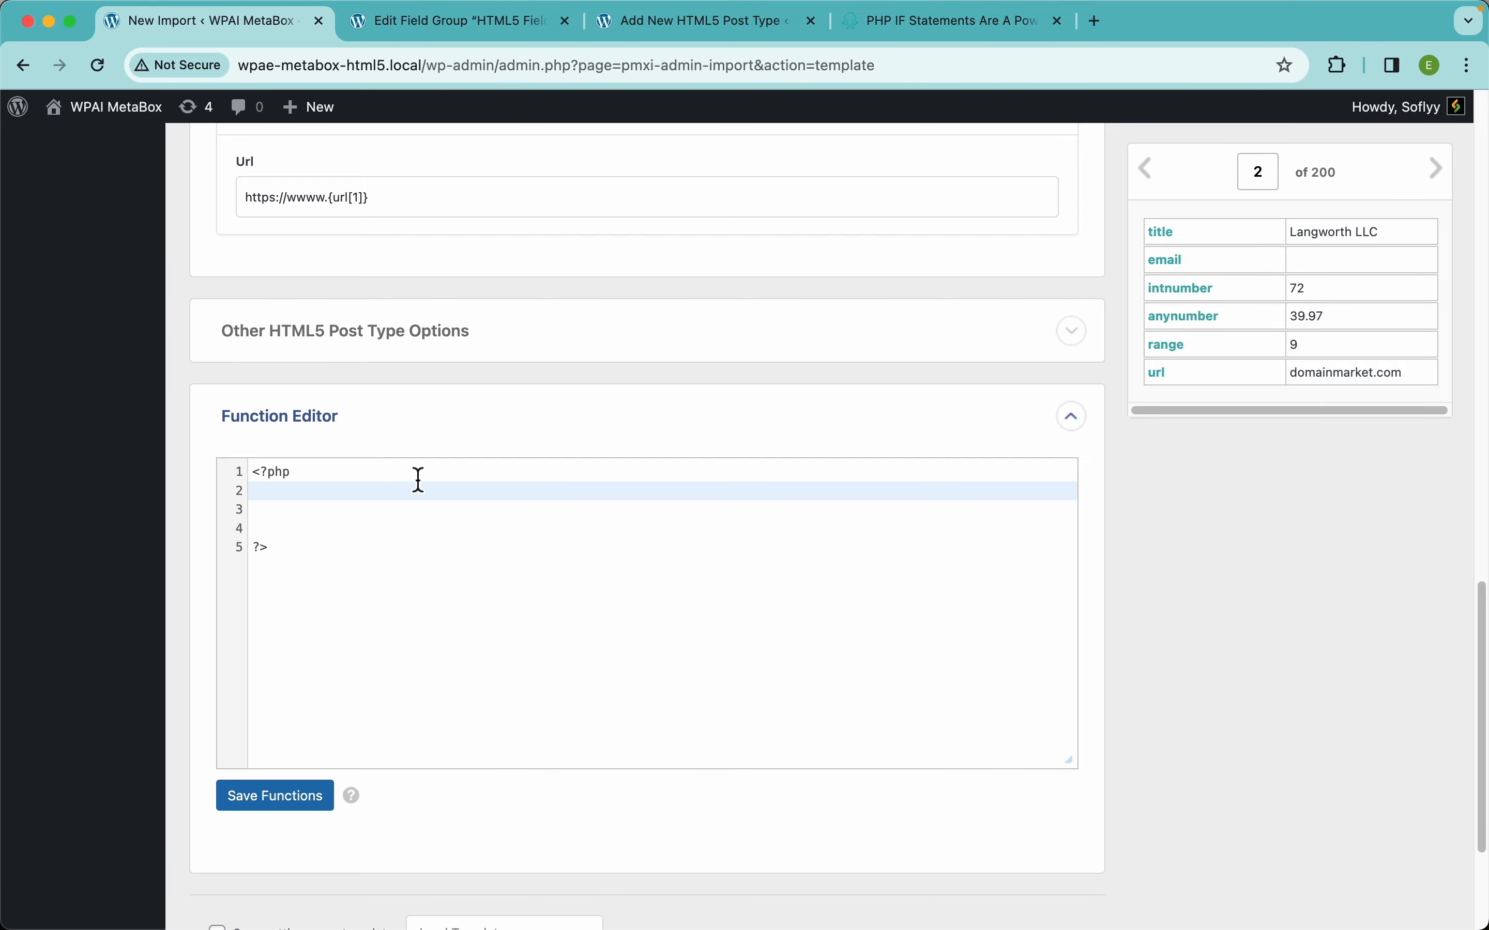
scroll(751, 403, up, 8)
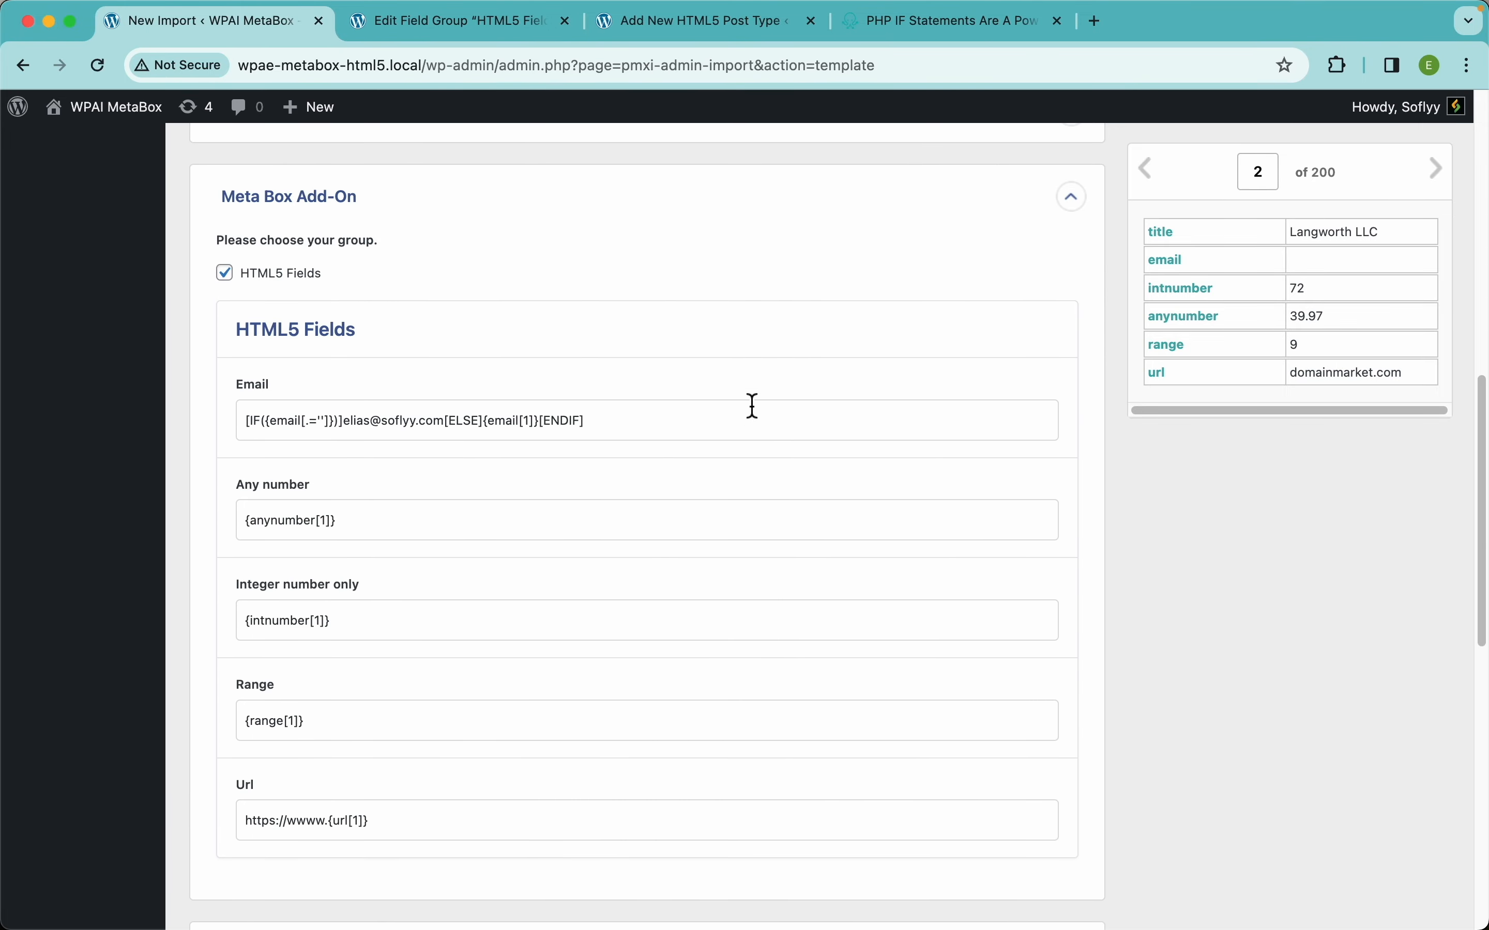
Open the Inline PHP documentation page from the PHP IF Statements docs, then return to New Import.
click(936, 37)
scroll(332, 766, down, 3)
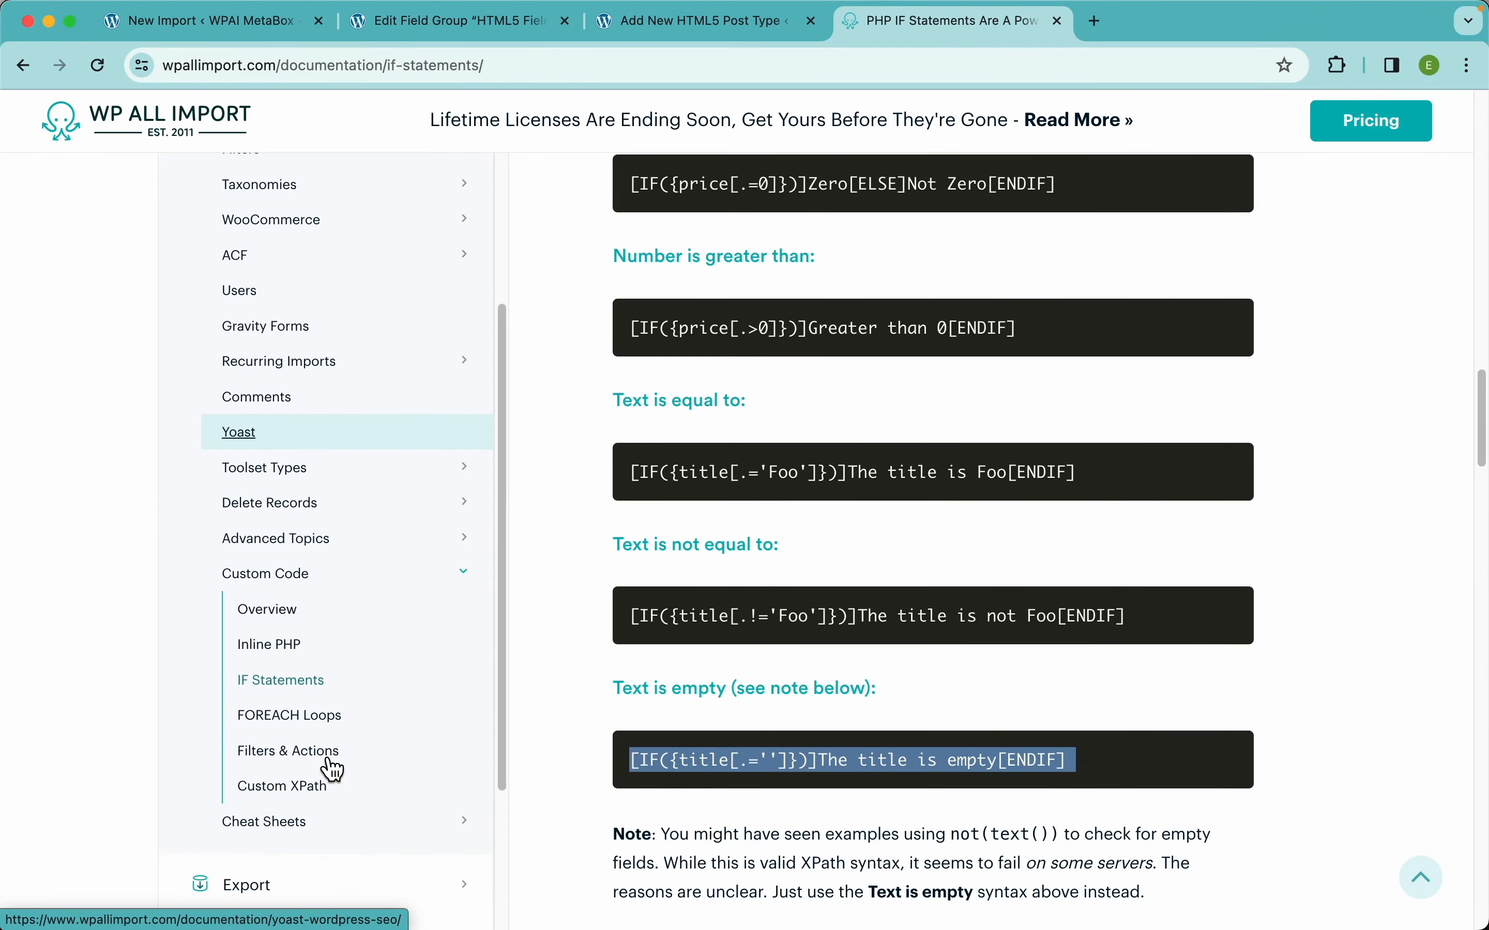
scroll(333, 766, down, 3)
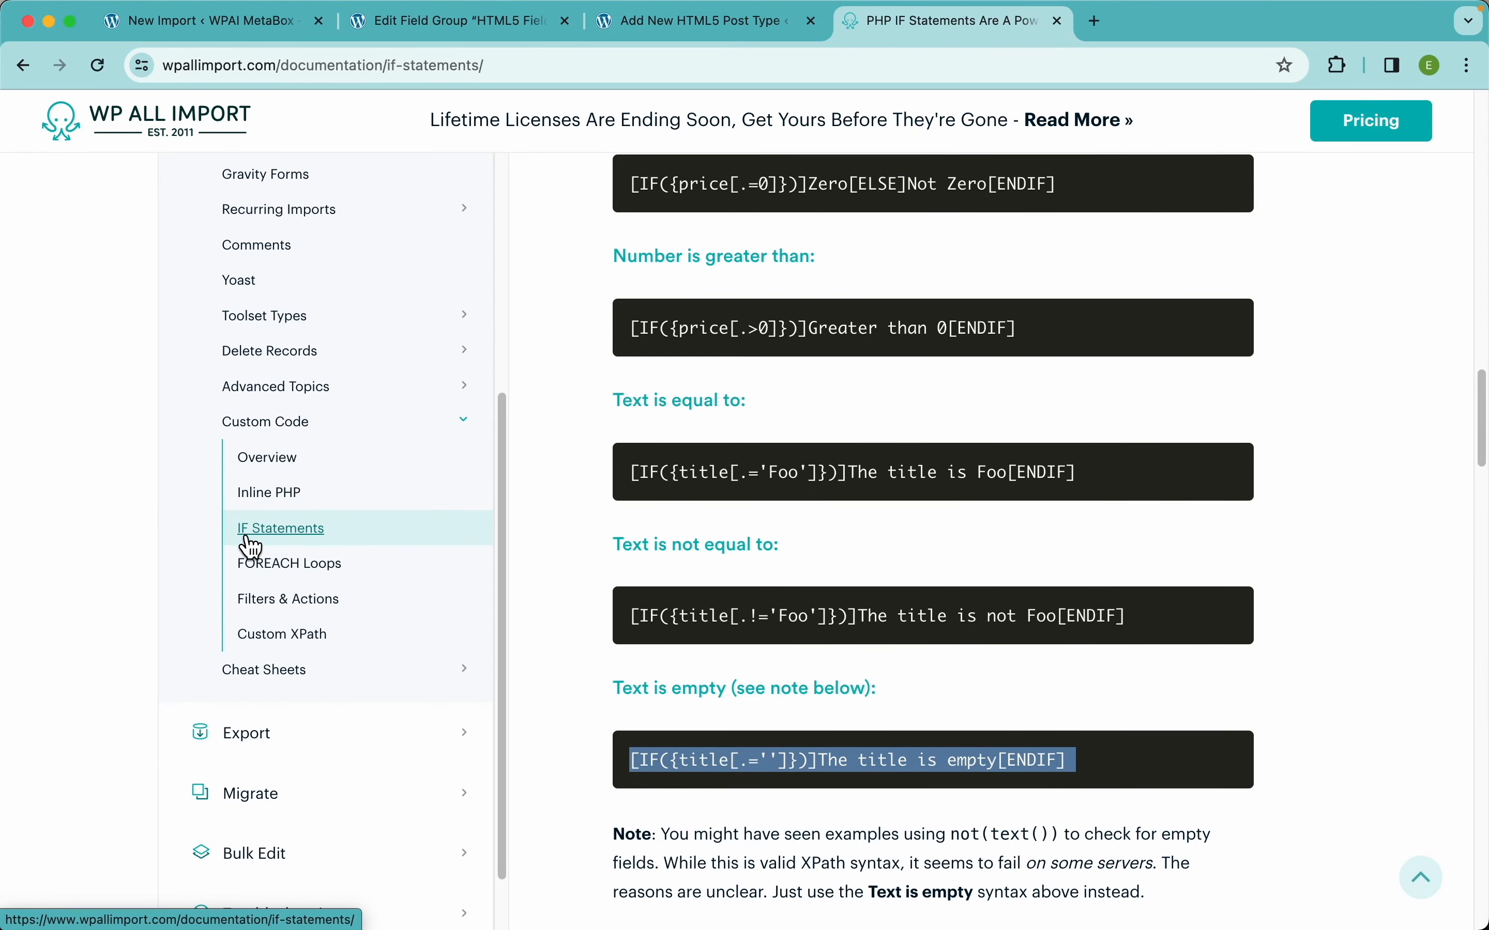
click(293, 506)
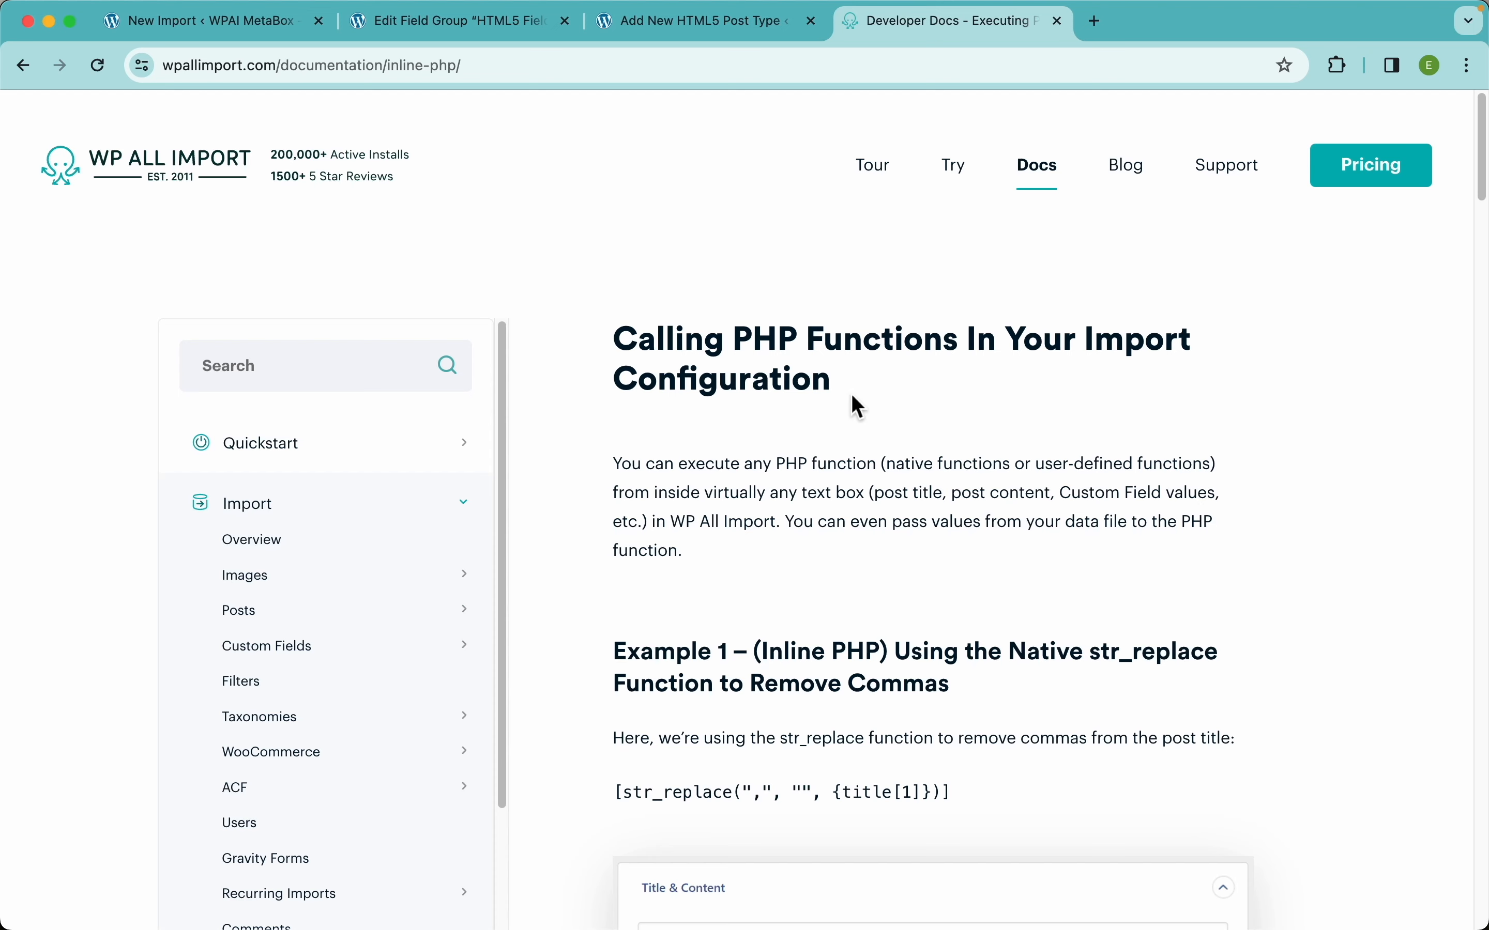
click(225, 37)
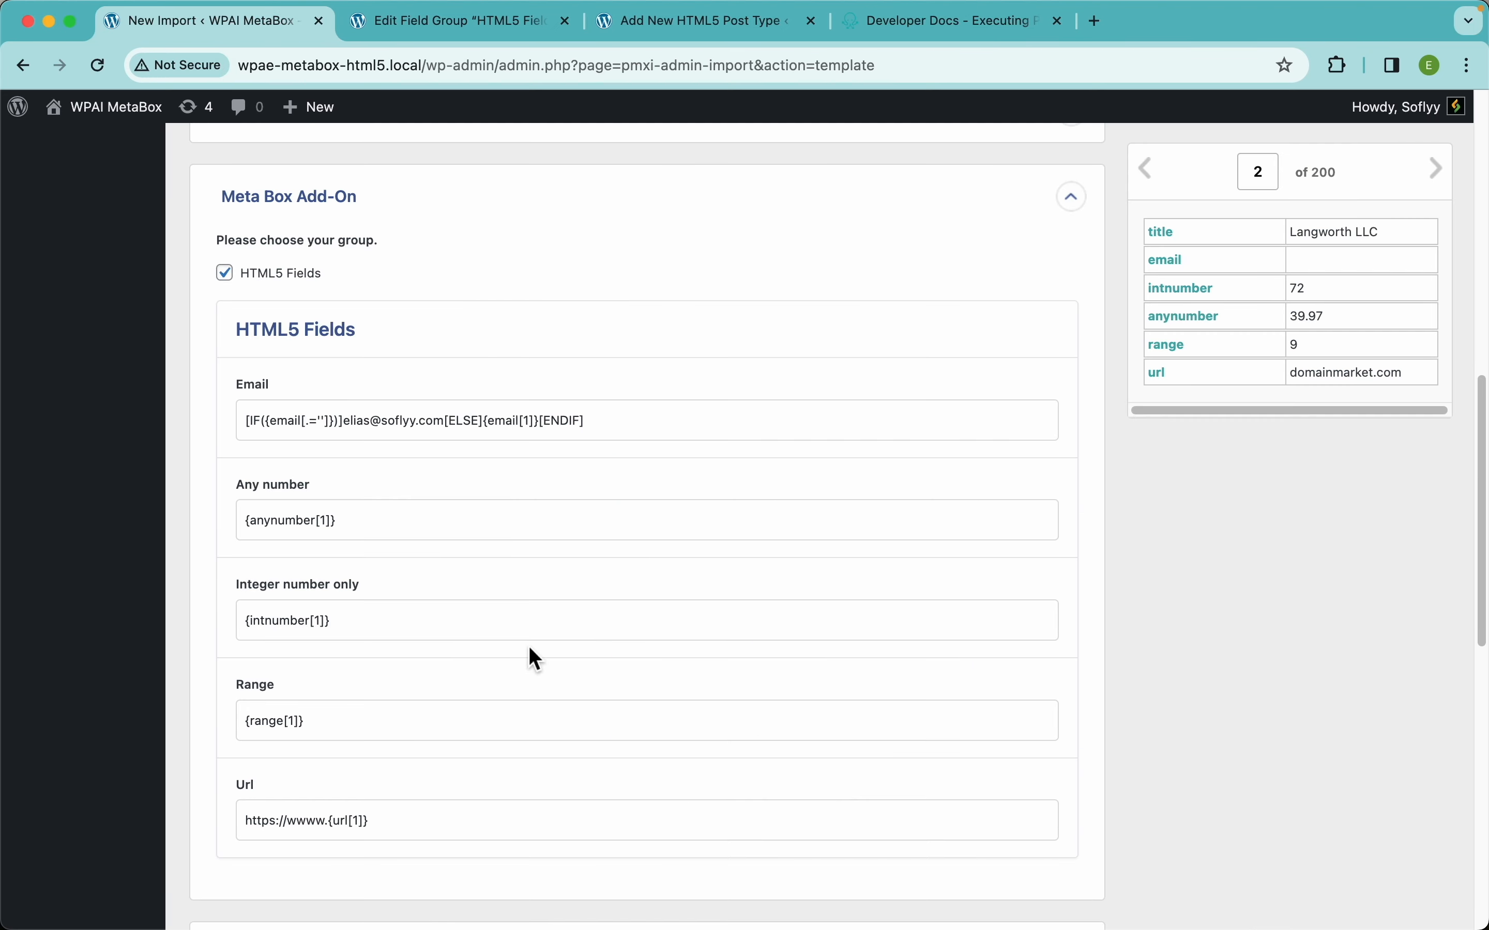
Collapse the Function Editor and continue to Step 4, Import Settings.
scroll(529, 647, down, 10)
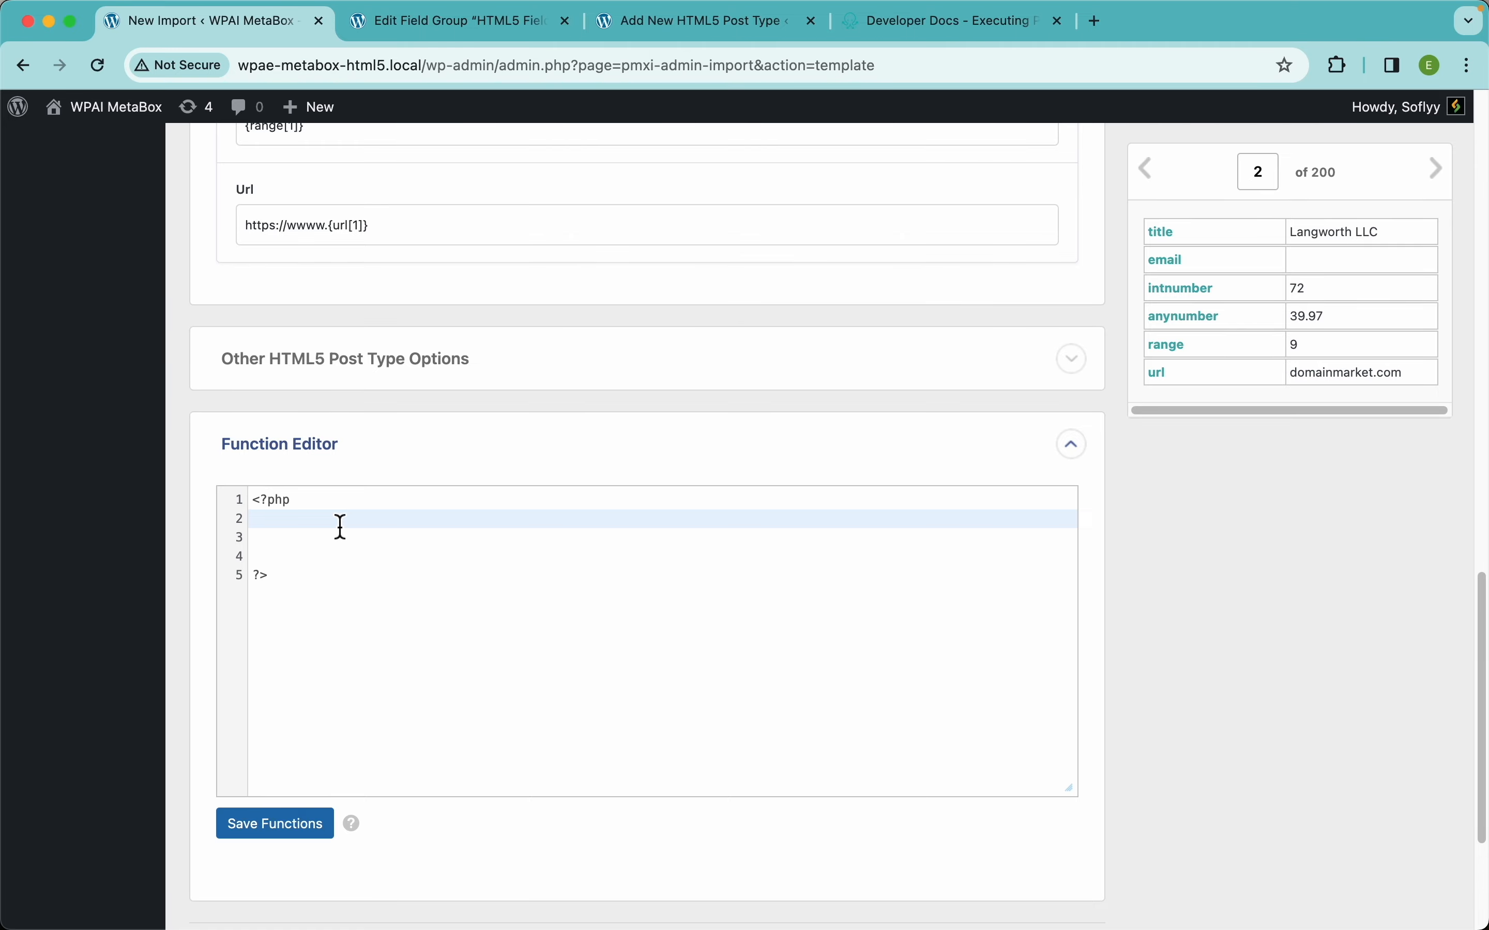
click(418, 458)
scroll(688, 480, up, 6)
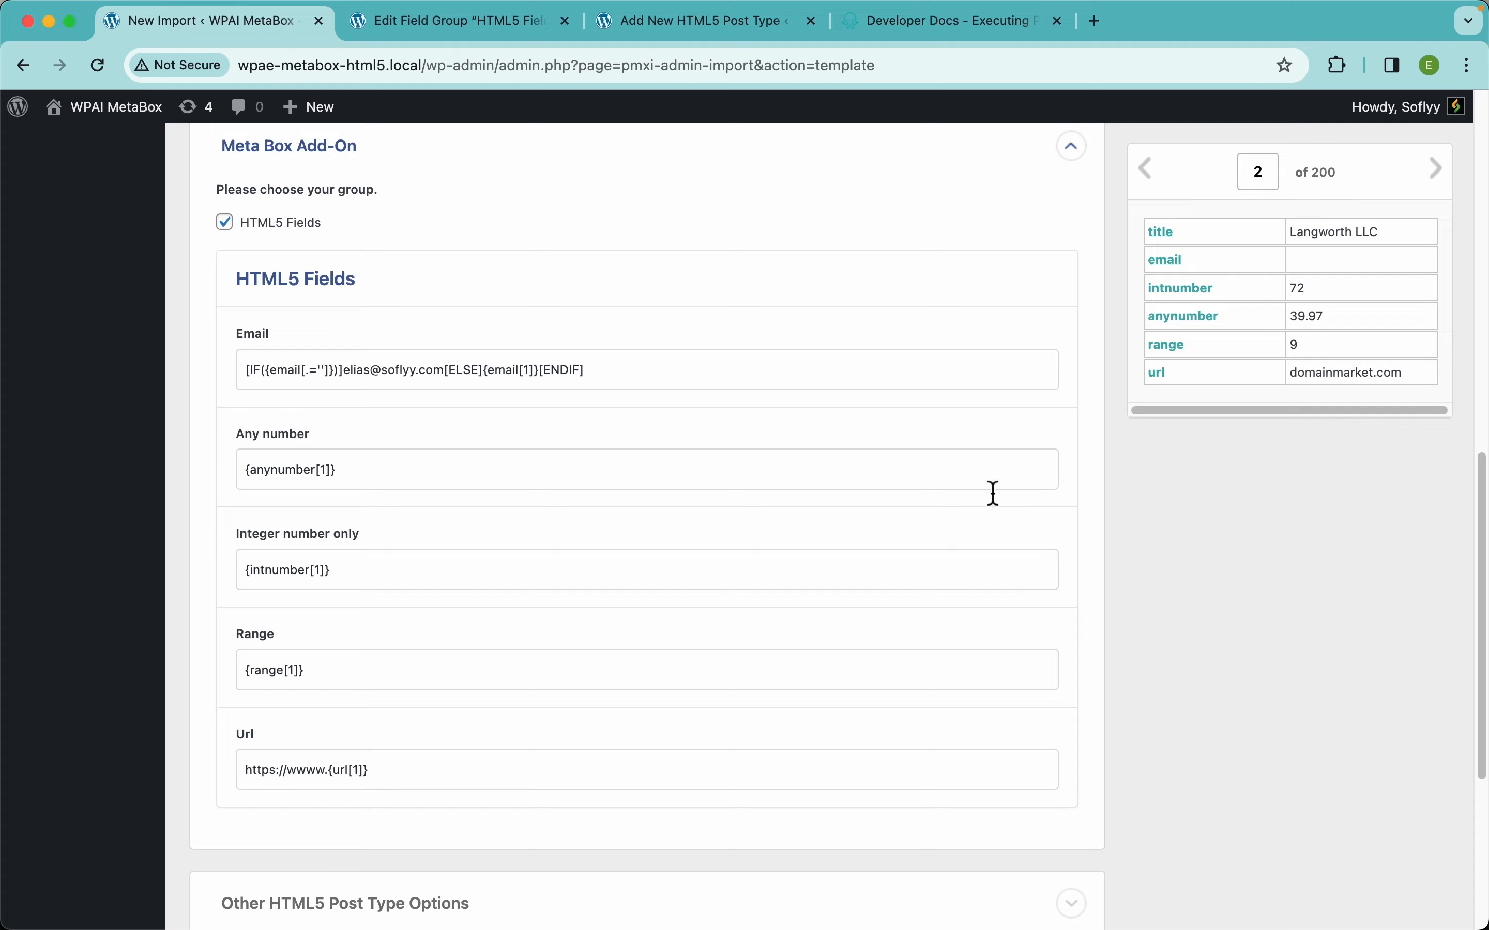
scroll(670, 519, down, 6)
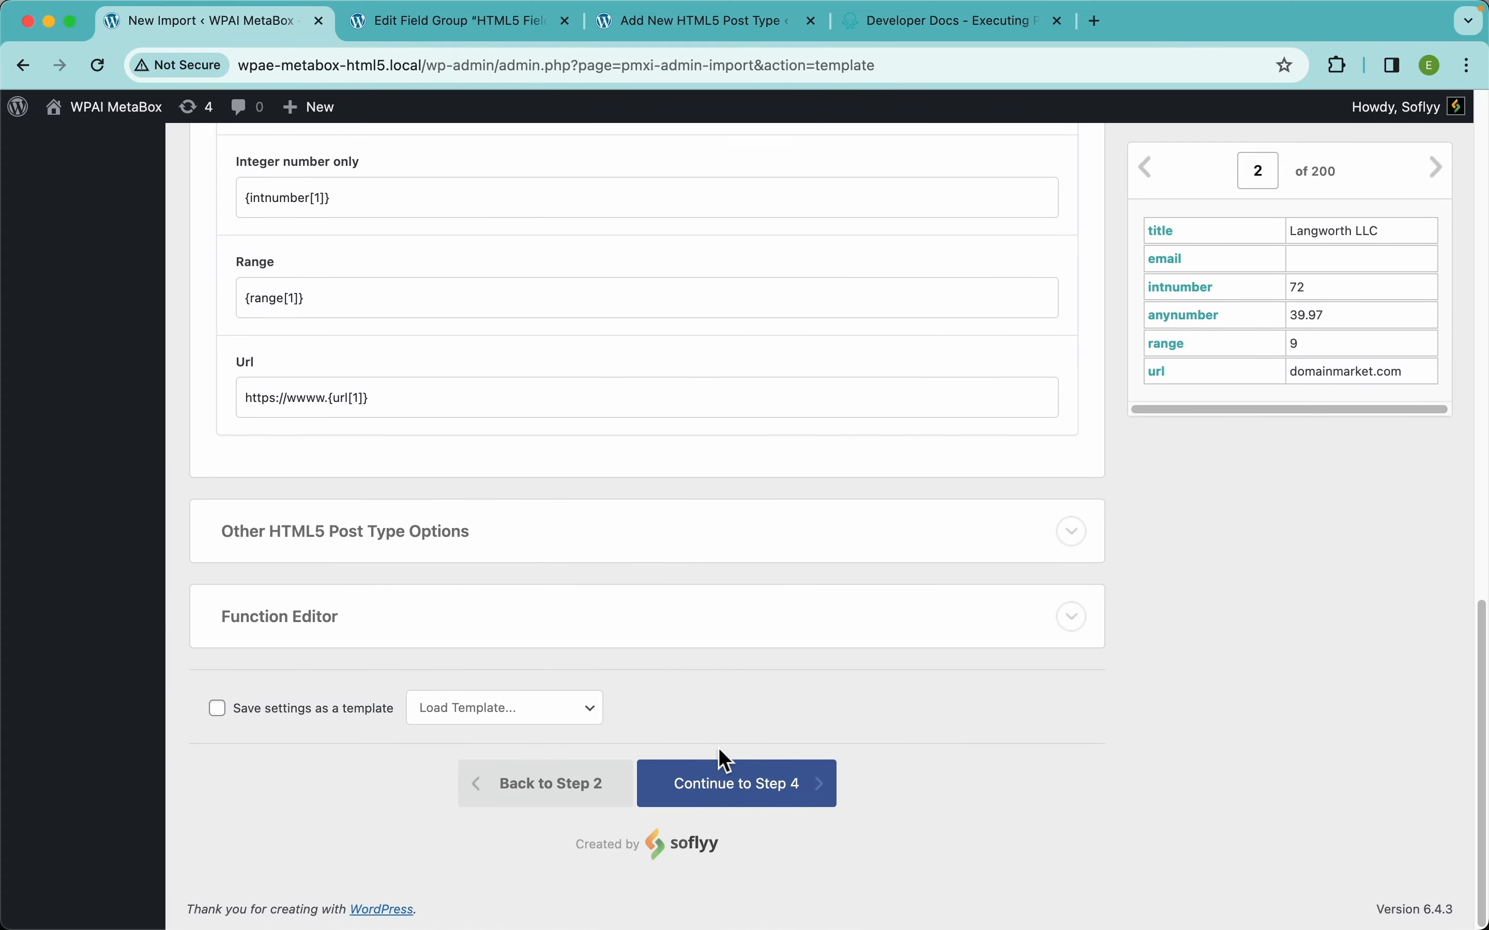
click(816, 800)
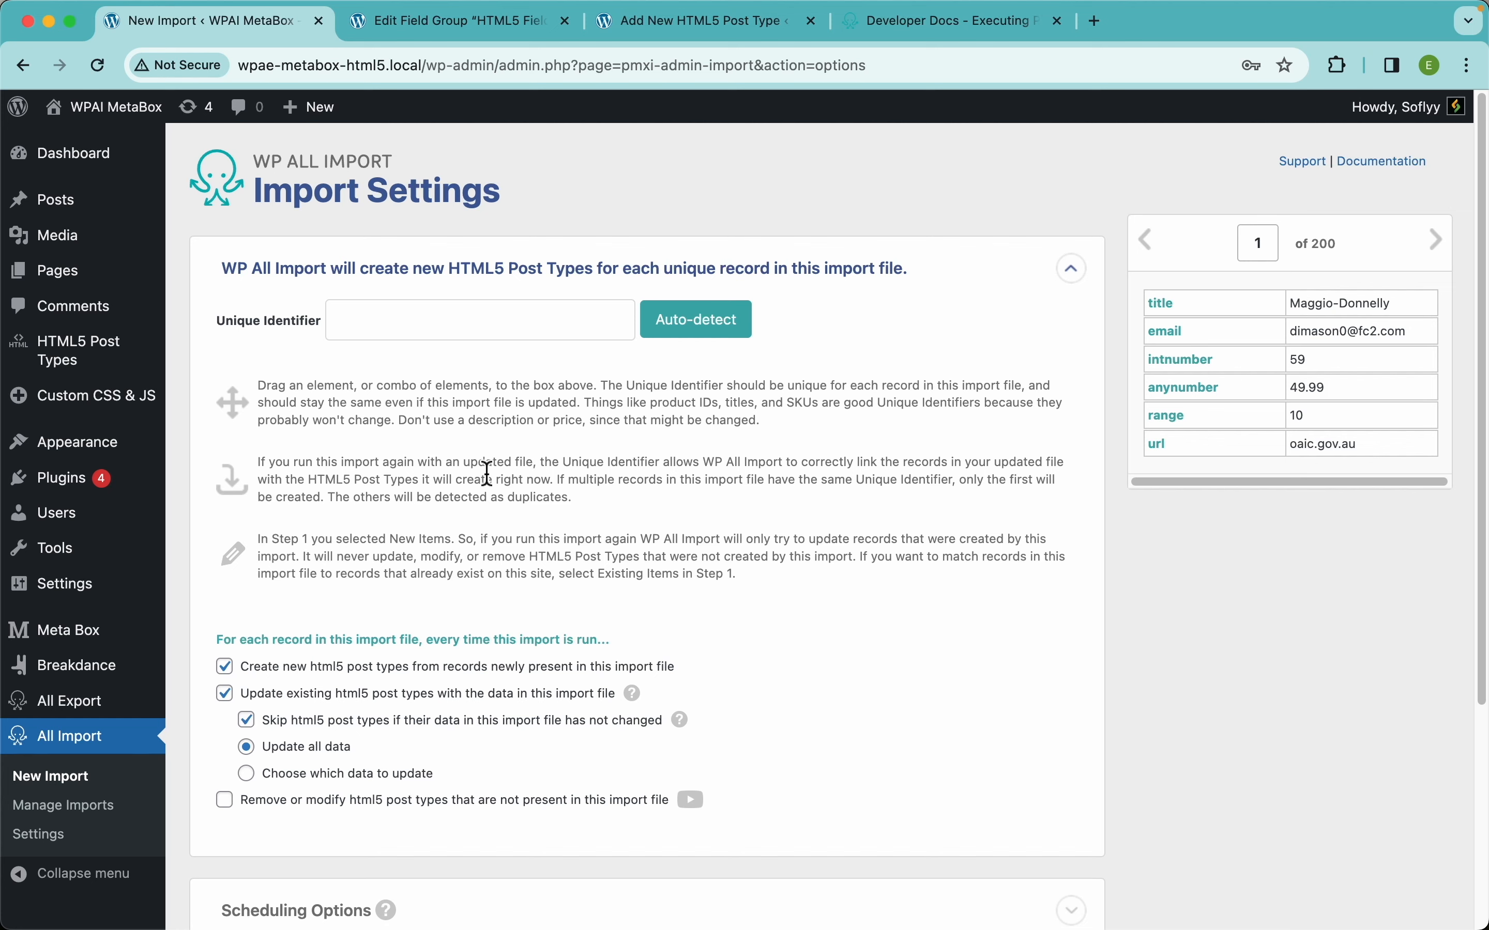
Auto-detect the Unique Identifier so it reads {title[1]} - {url[1]}.
click(720, 332)
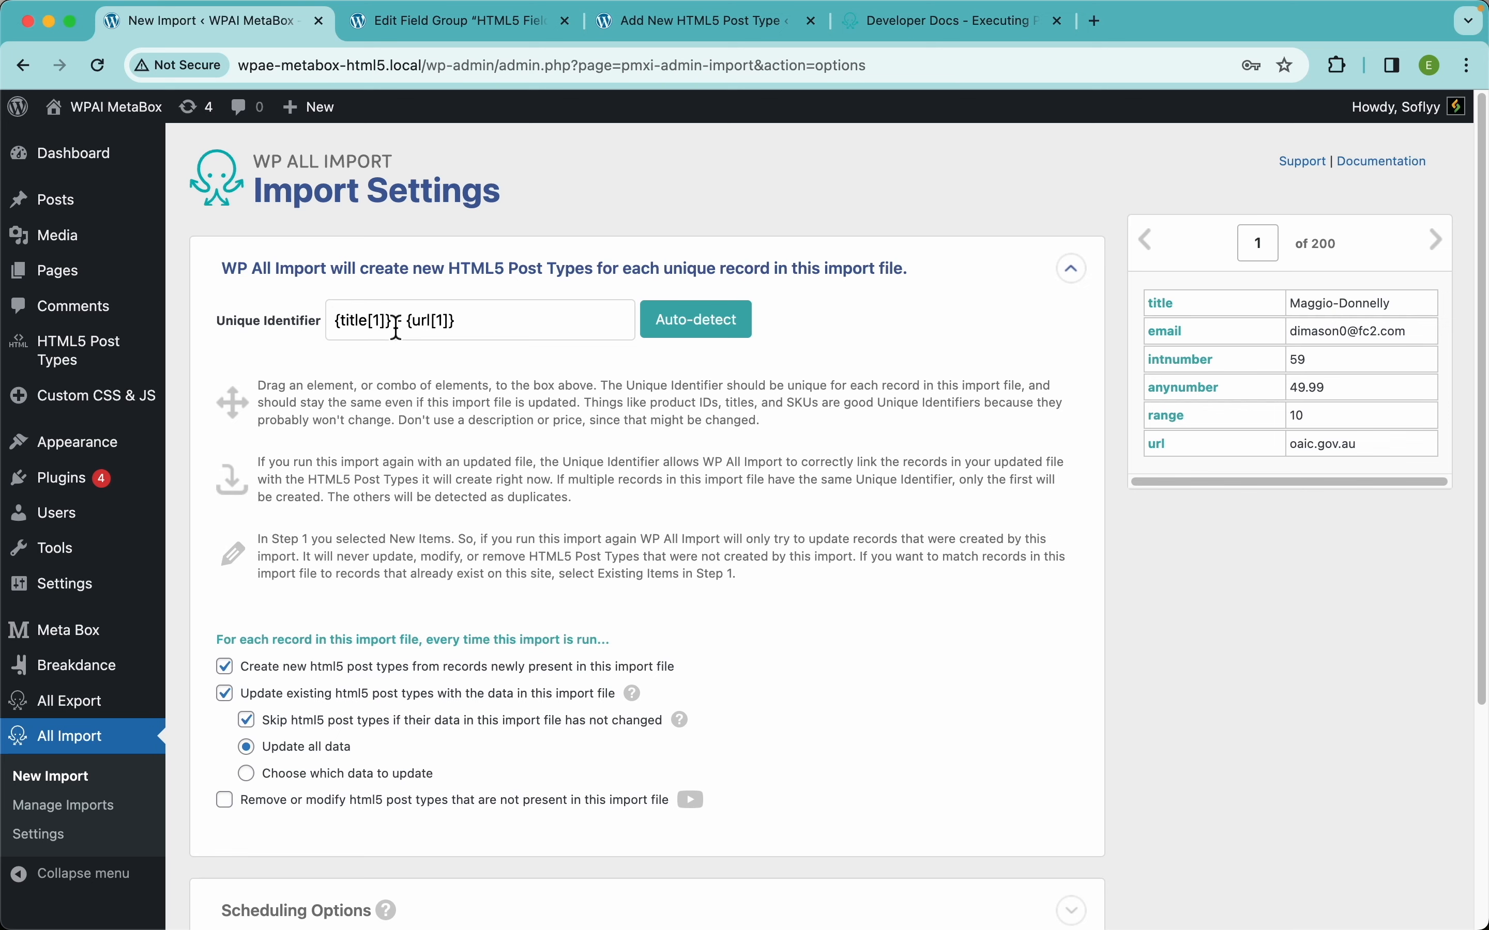
drag(392, 323, 314, 339)
click(490, 326)
Confirm and run the import of all 200 html5_import.csv records.
scroll(634, 501, down, 5)
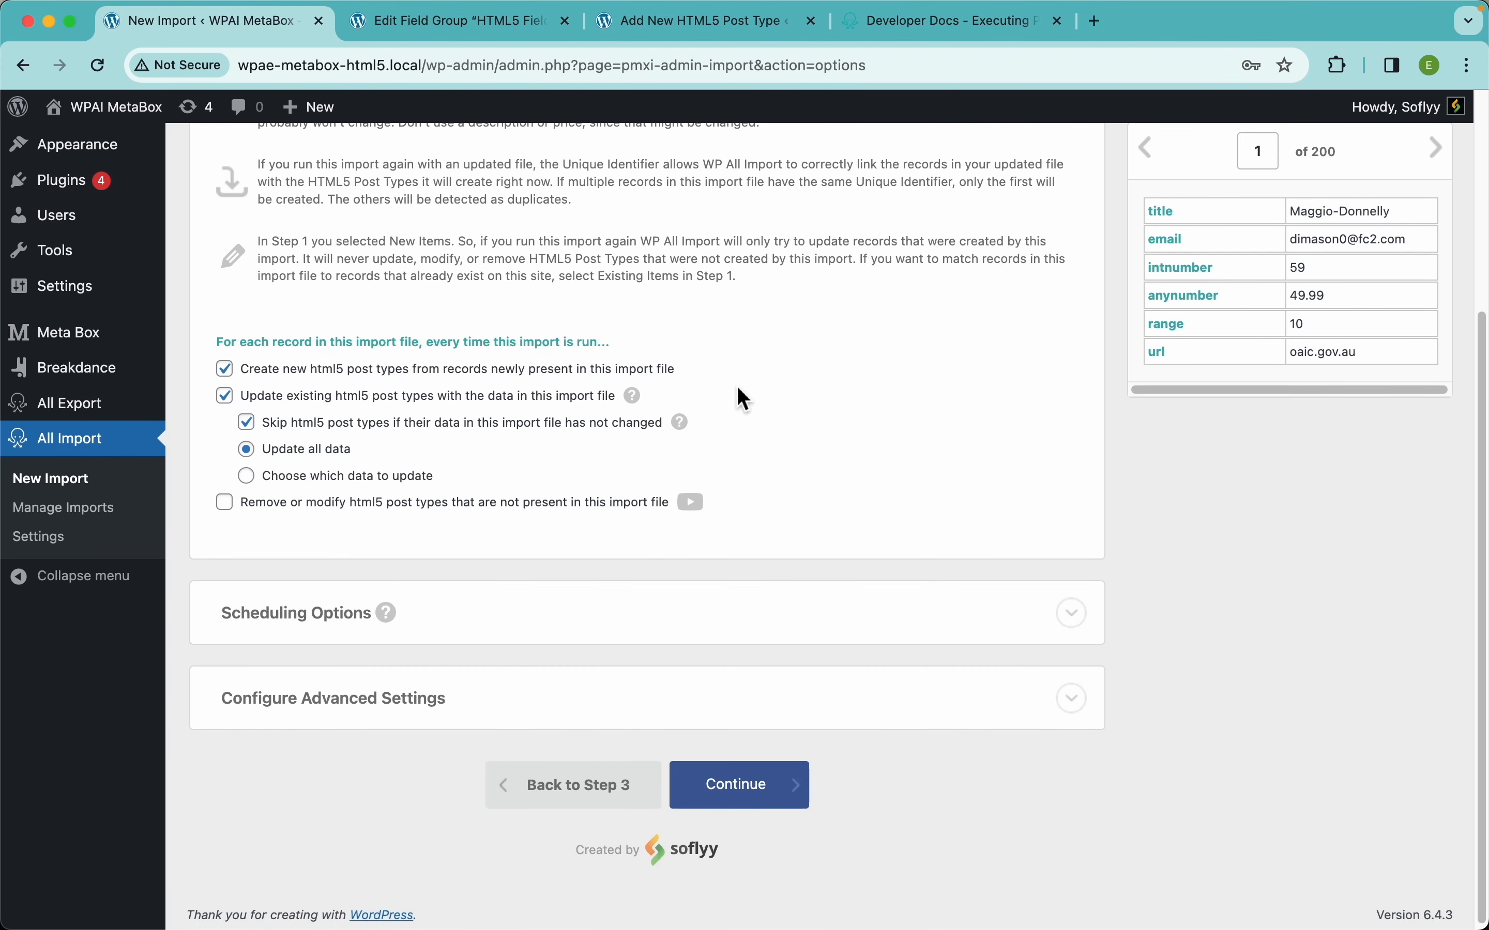
mouse_move(645, 409)
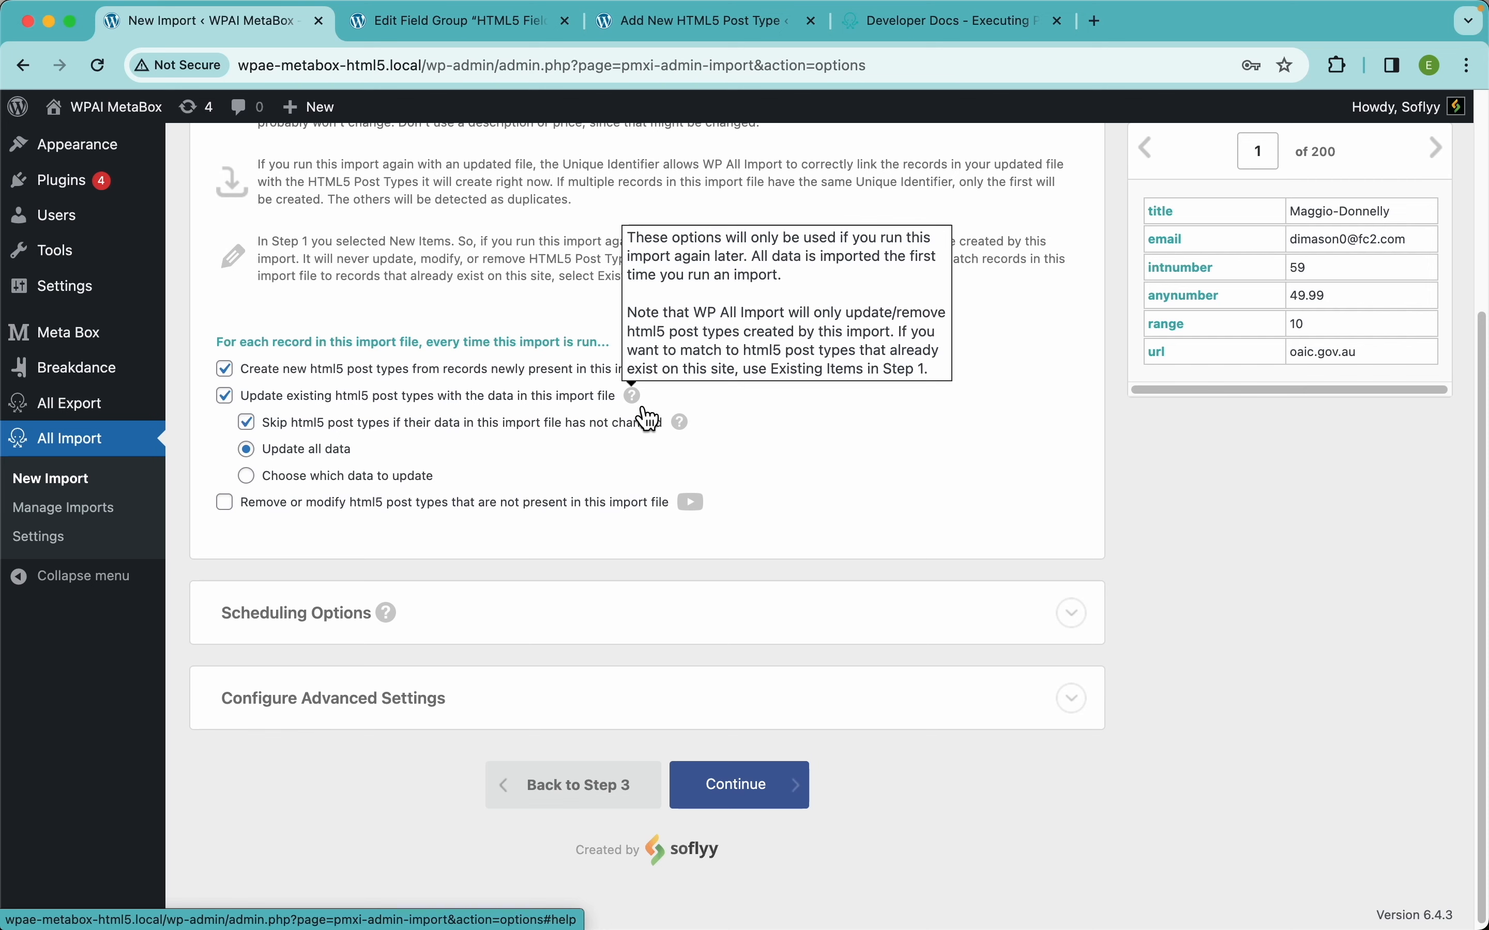
scroll(827, 456, down, 1)
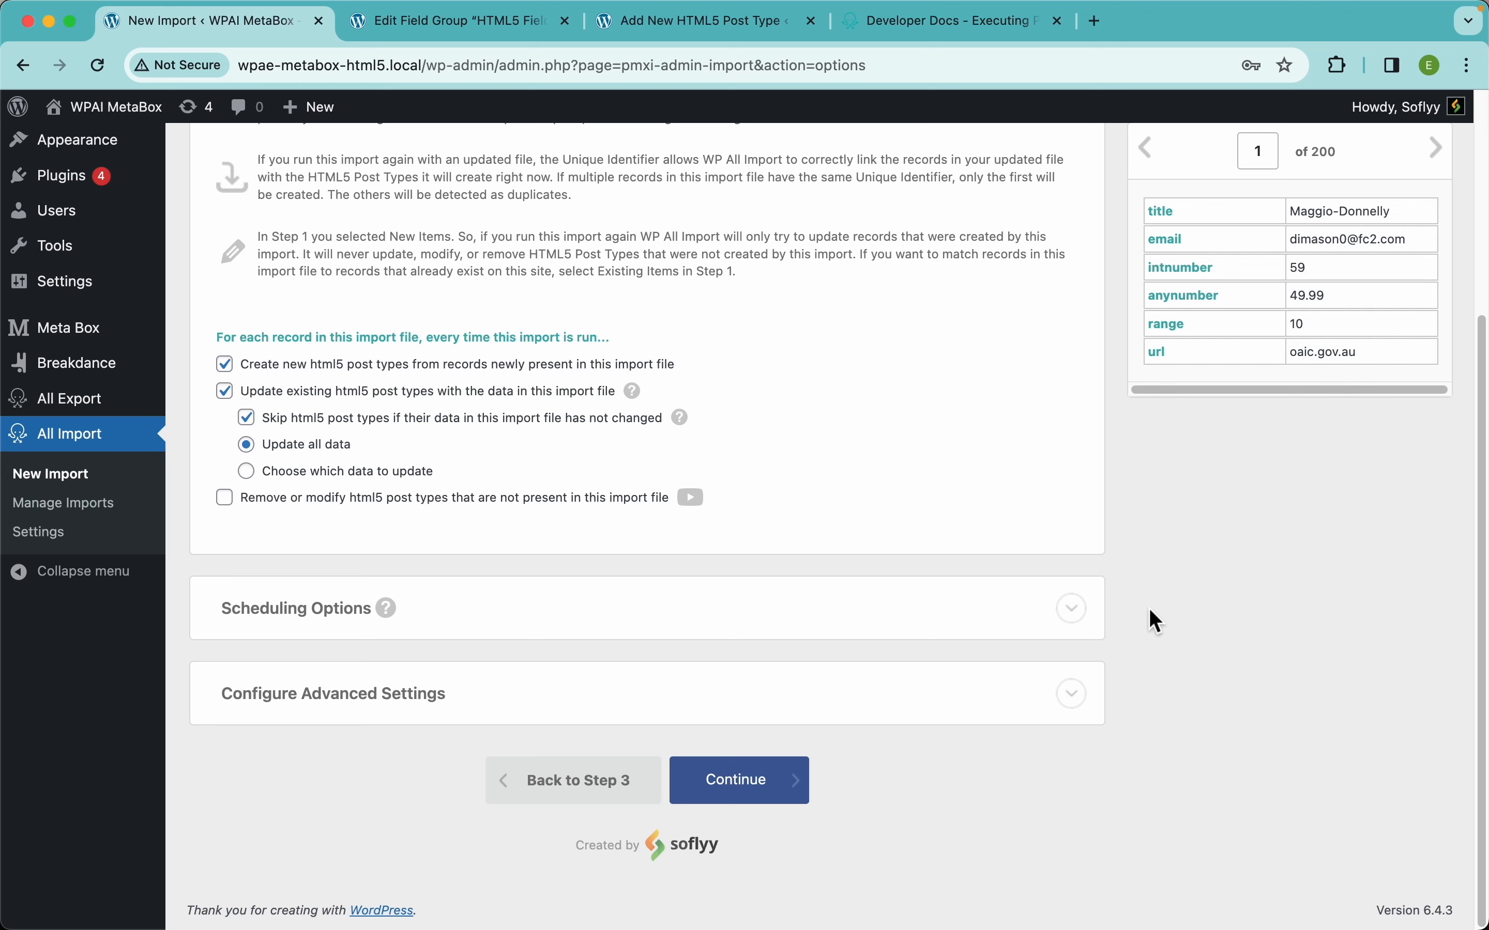
click(778, 778)
click(1287, 317)
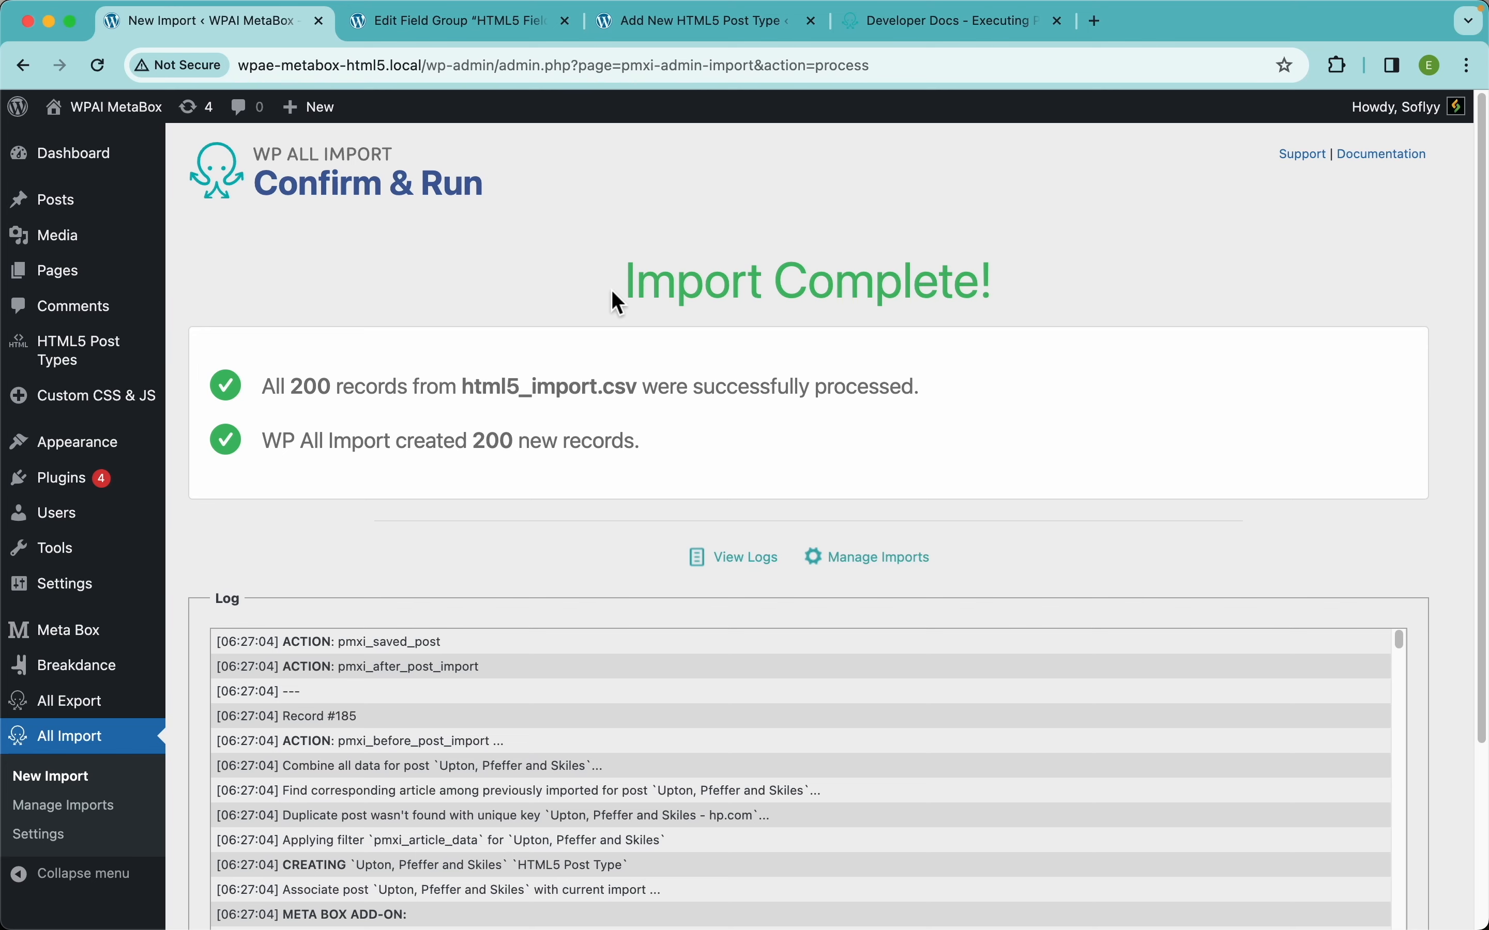
Open the D'Amore, Wilkinson and Huel post from All HTML5 Post Types for editing.
mouse_move(114, 373)
click(219, 368)
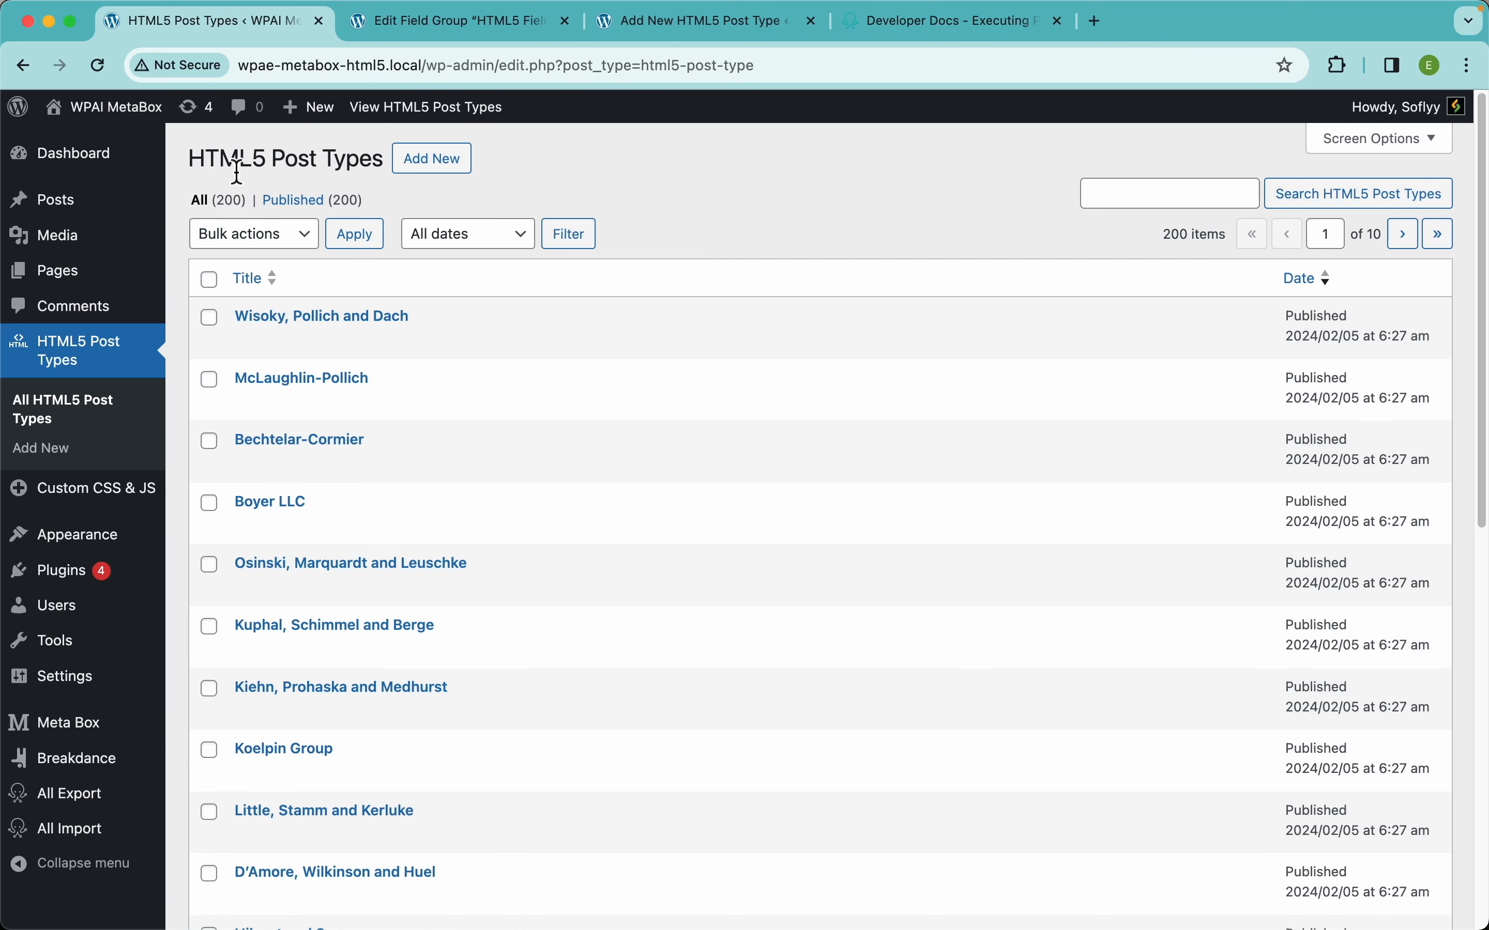
scroll(375, 650, down, 10)
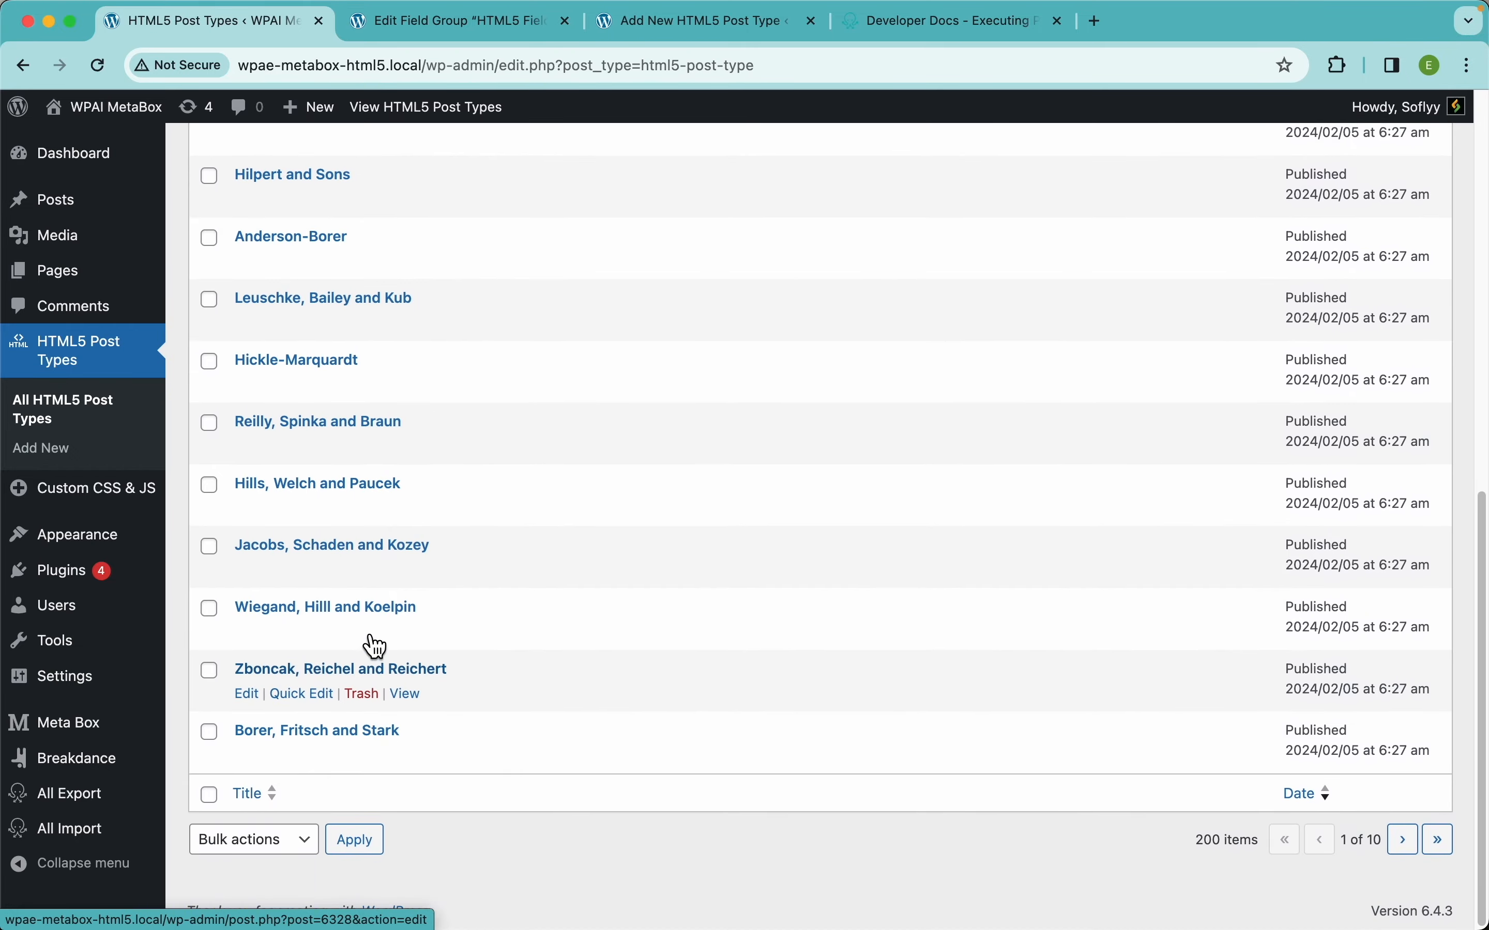
scroll(375, 650, up, 7)
click(315, 549)
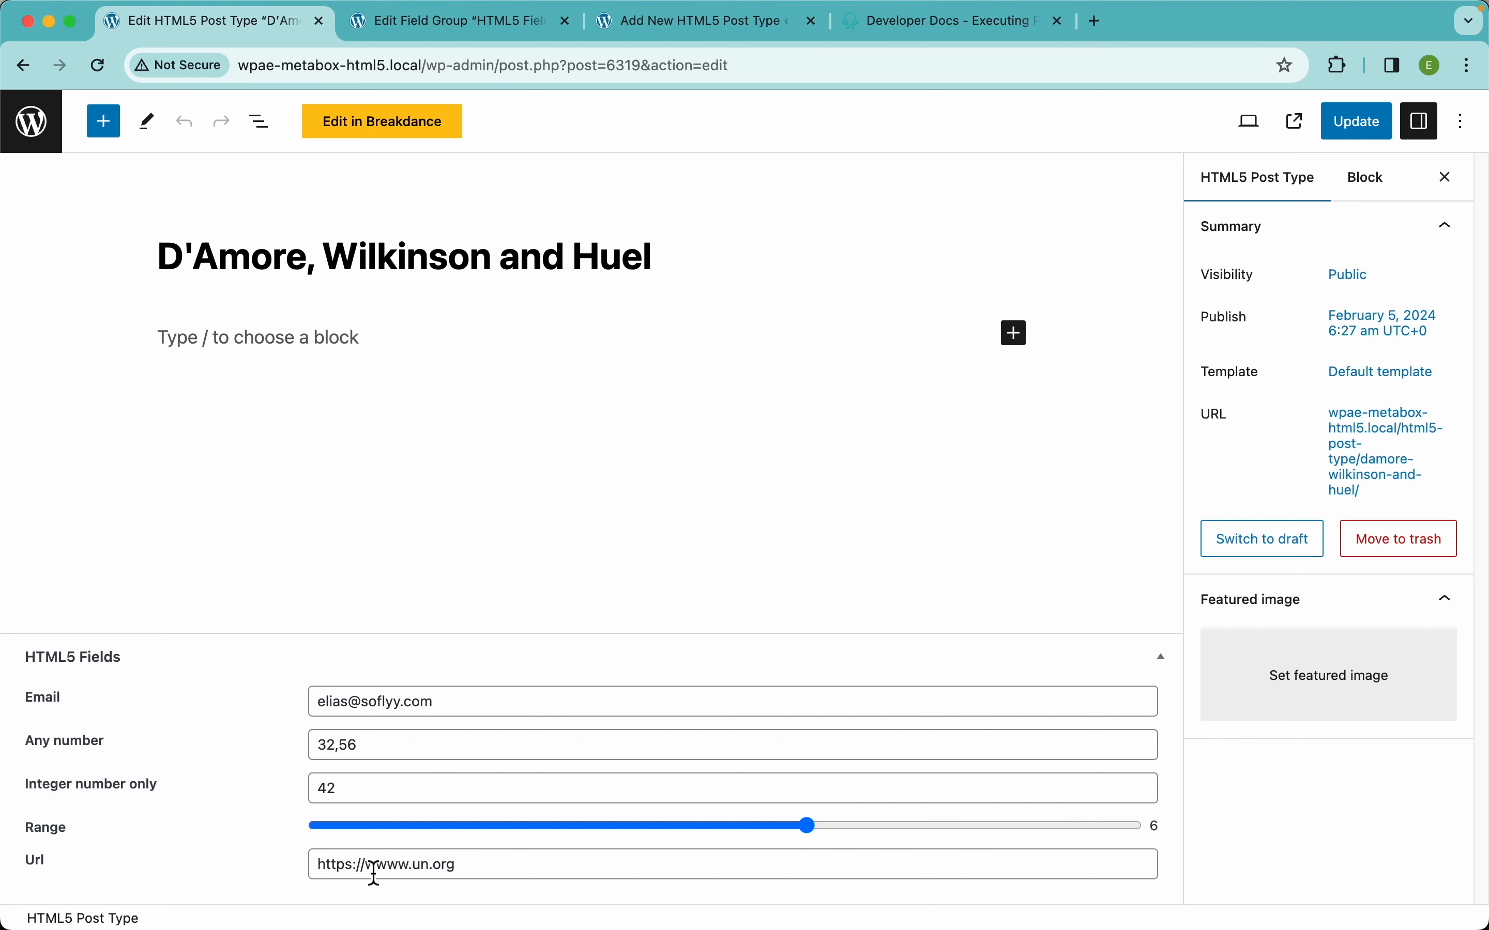
Open McLaughlin-Pollich, Osinski, Marquardt and Leuschke, and Koelpin Group in new tabs from the post list.
drag(405, 869, 298, 886)
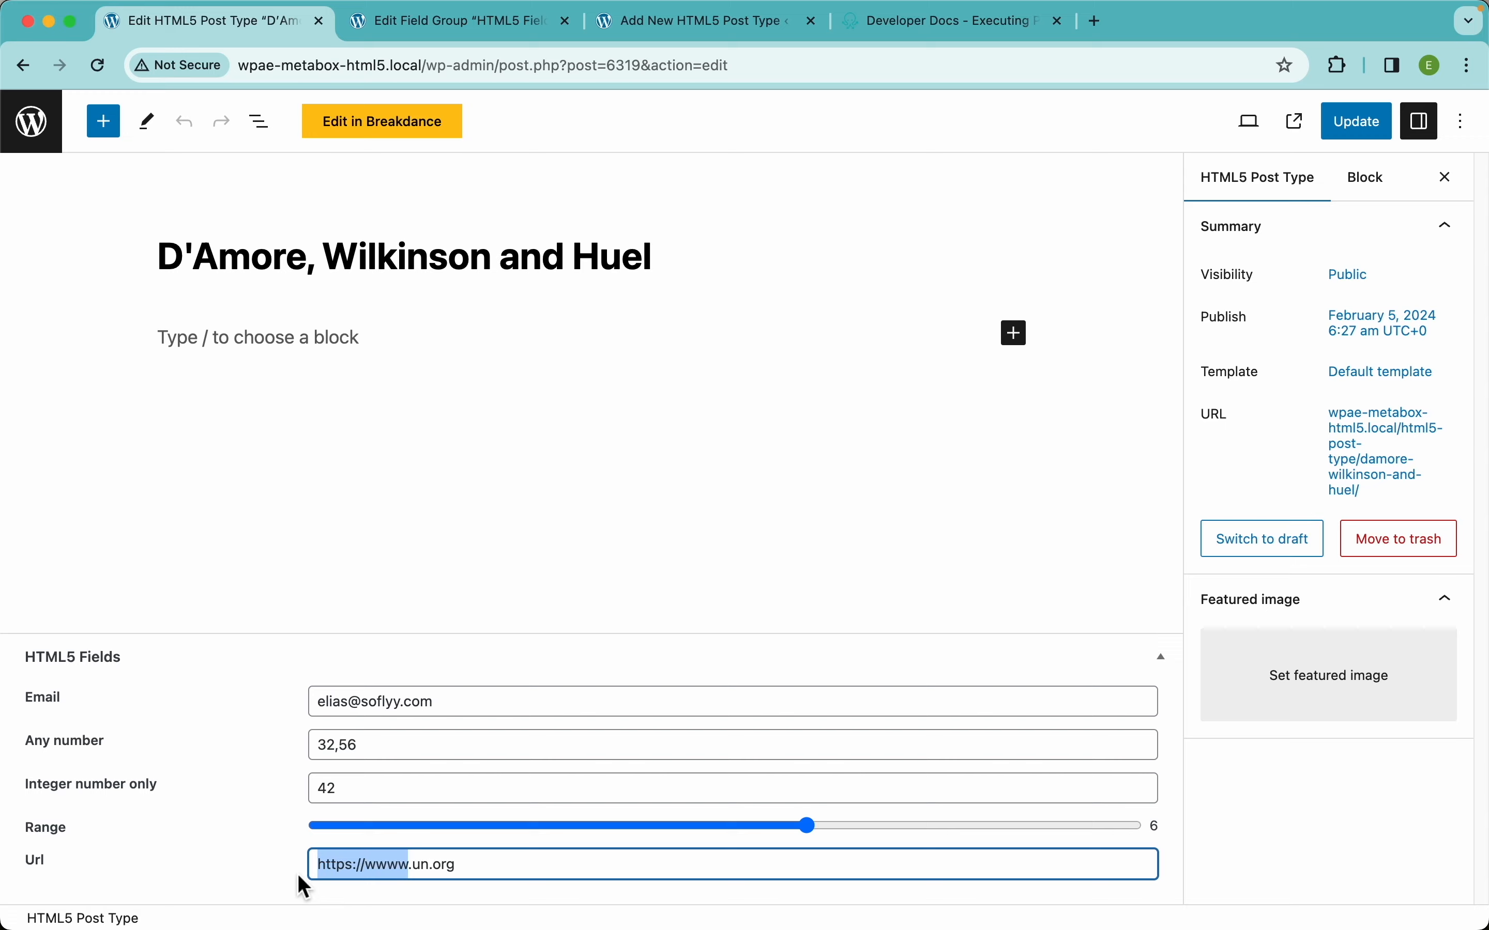
click(246, 703)
super+click(39, 120)
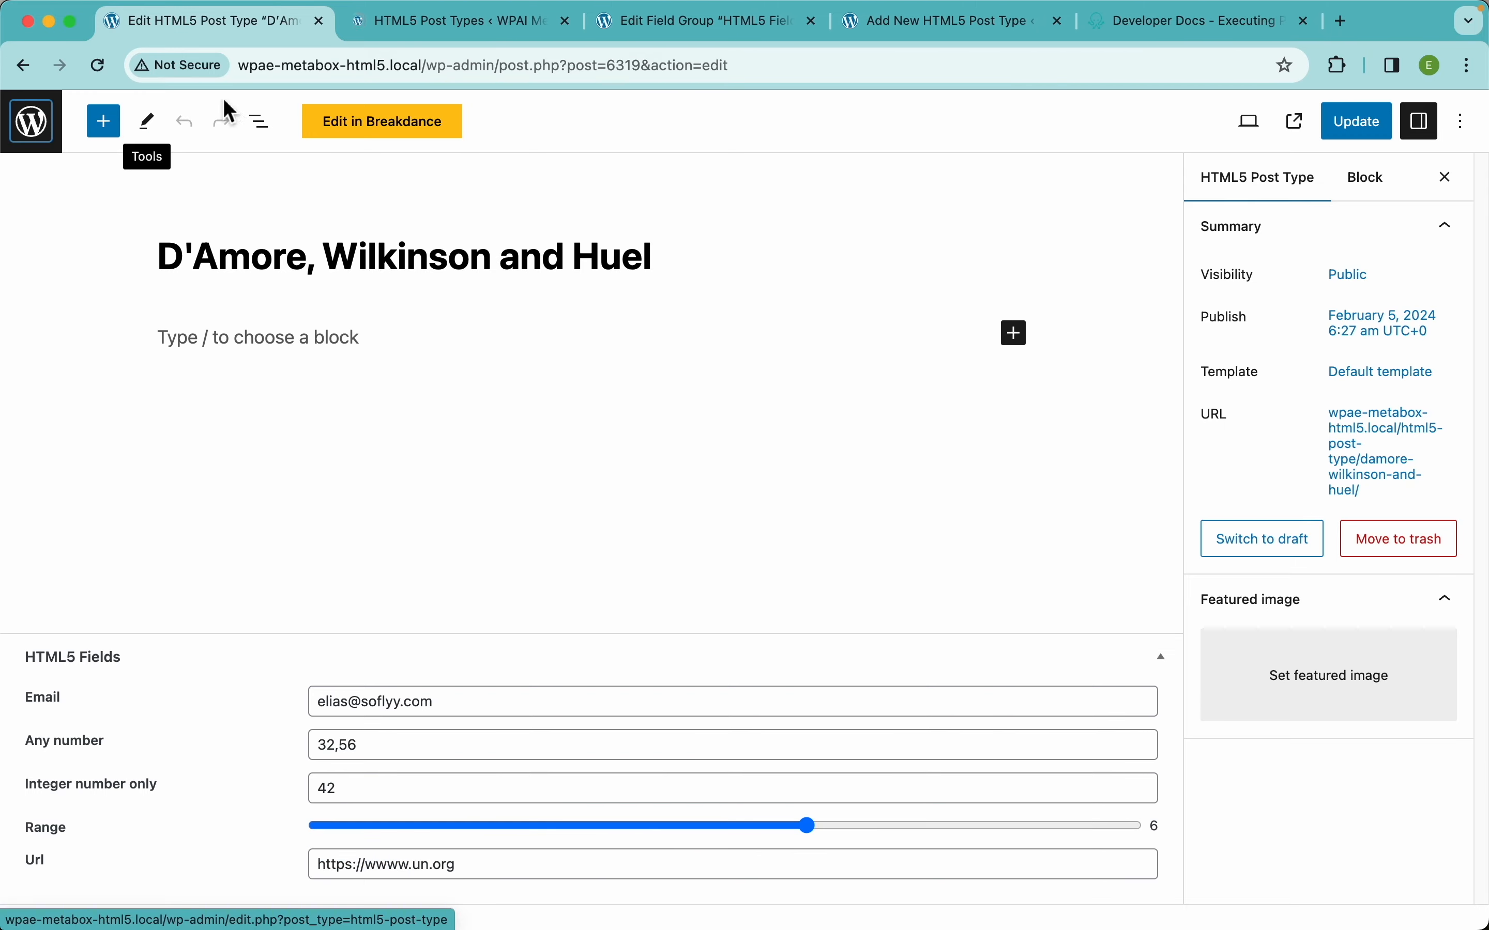
click(418, 25)
super+click(344, 381)
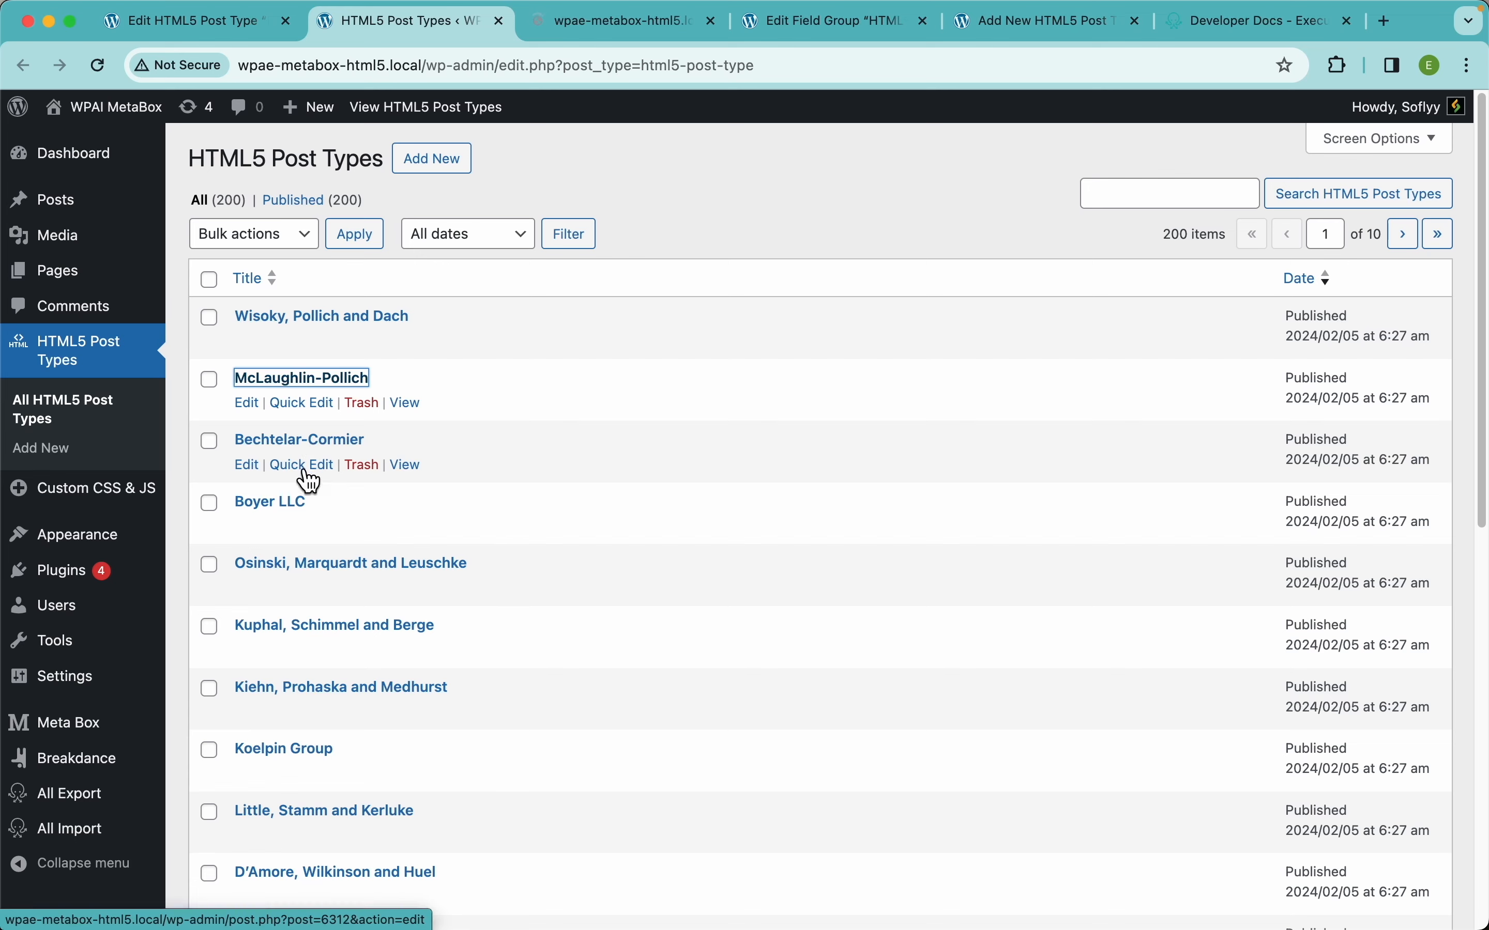
super+click(317, 565)
super+click(293, 747)
Compare the McLaughlin-Pollich and Osinski posts' email, number, range and URL values.
key(ctrl+Tab)
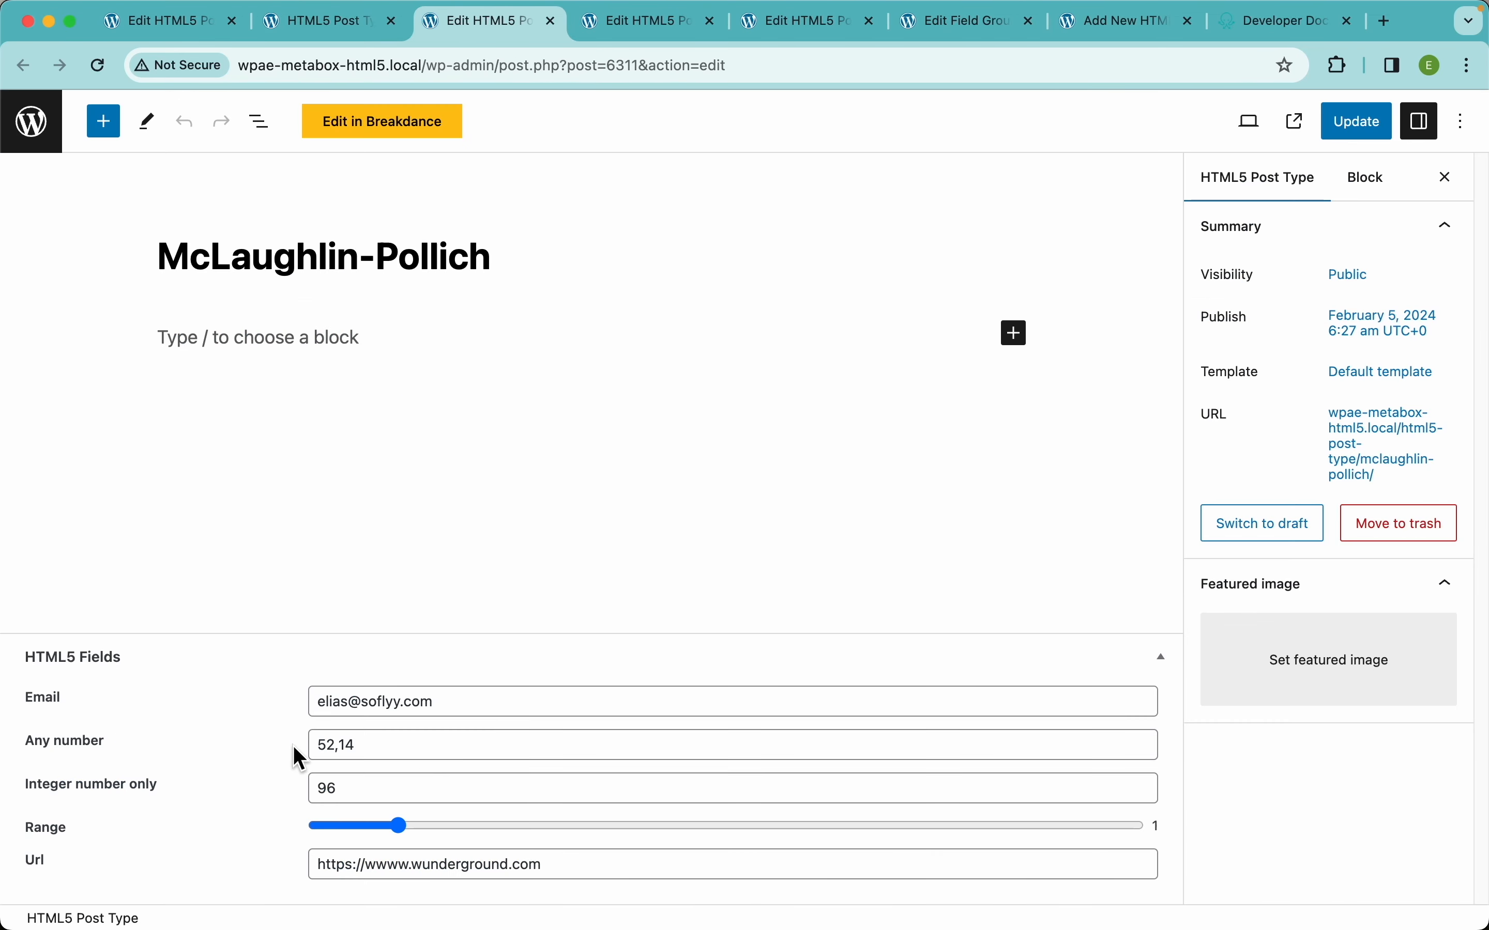
key(ctrl+Tab)
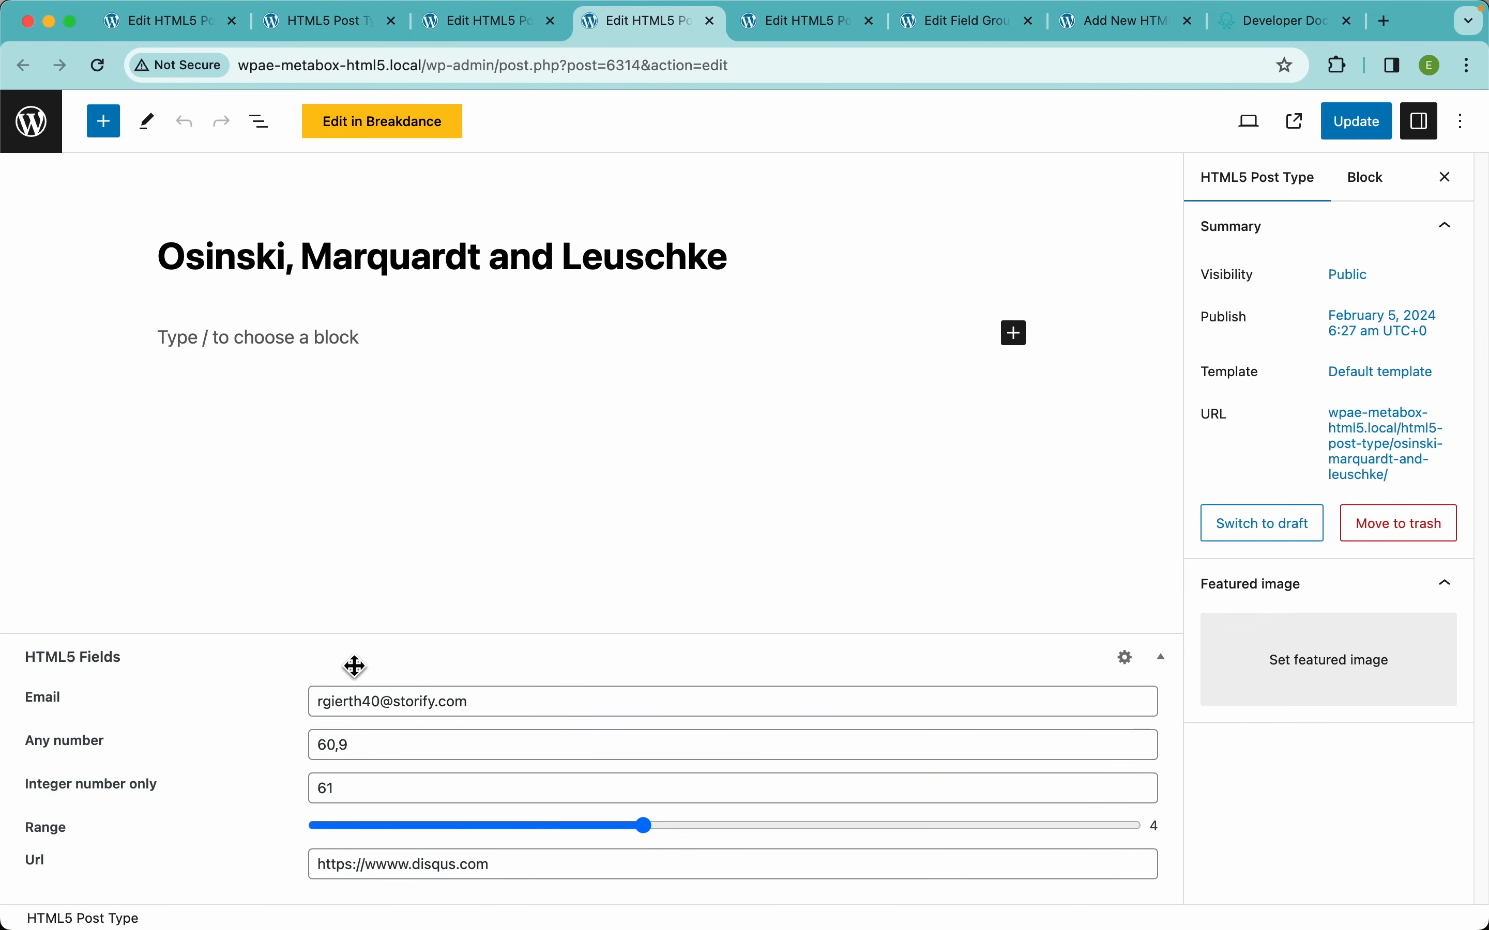
key(ctrl+shift+Tab)
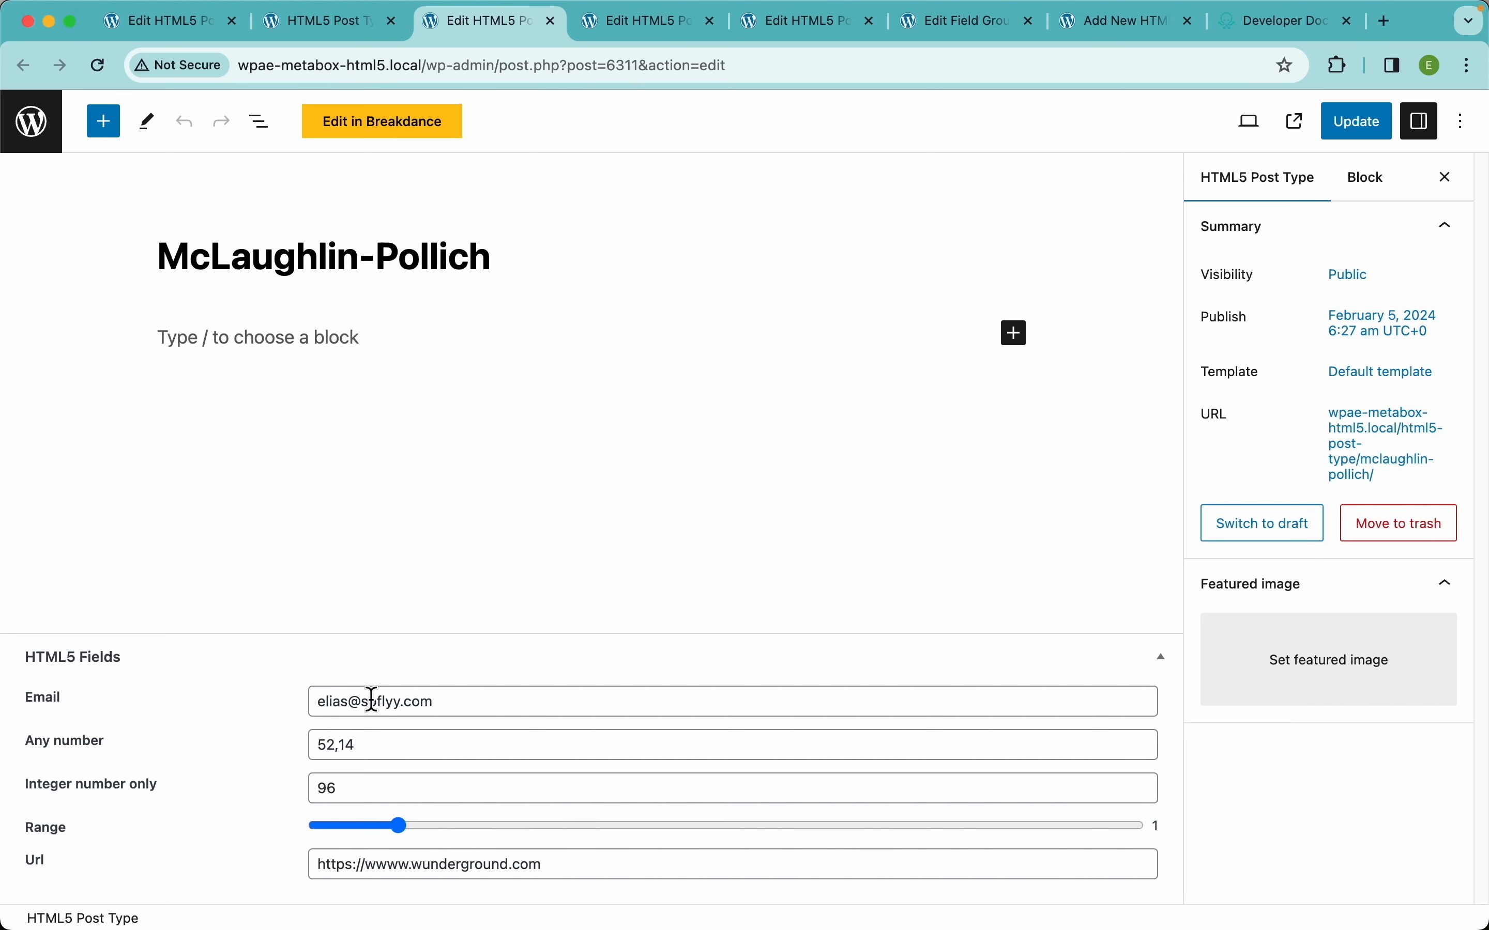
key(ctrl+Tab)
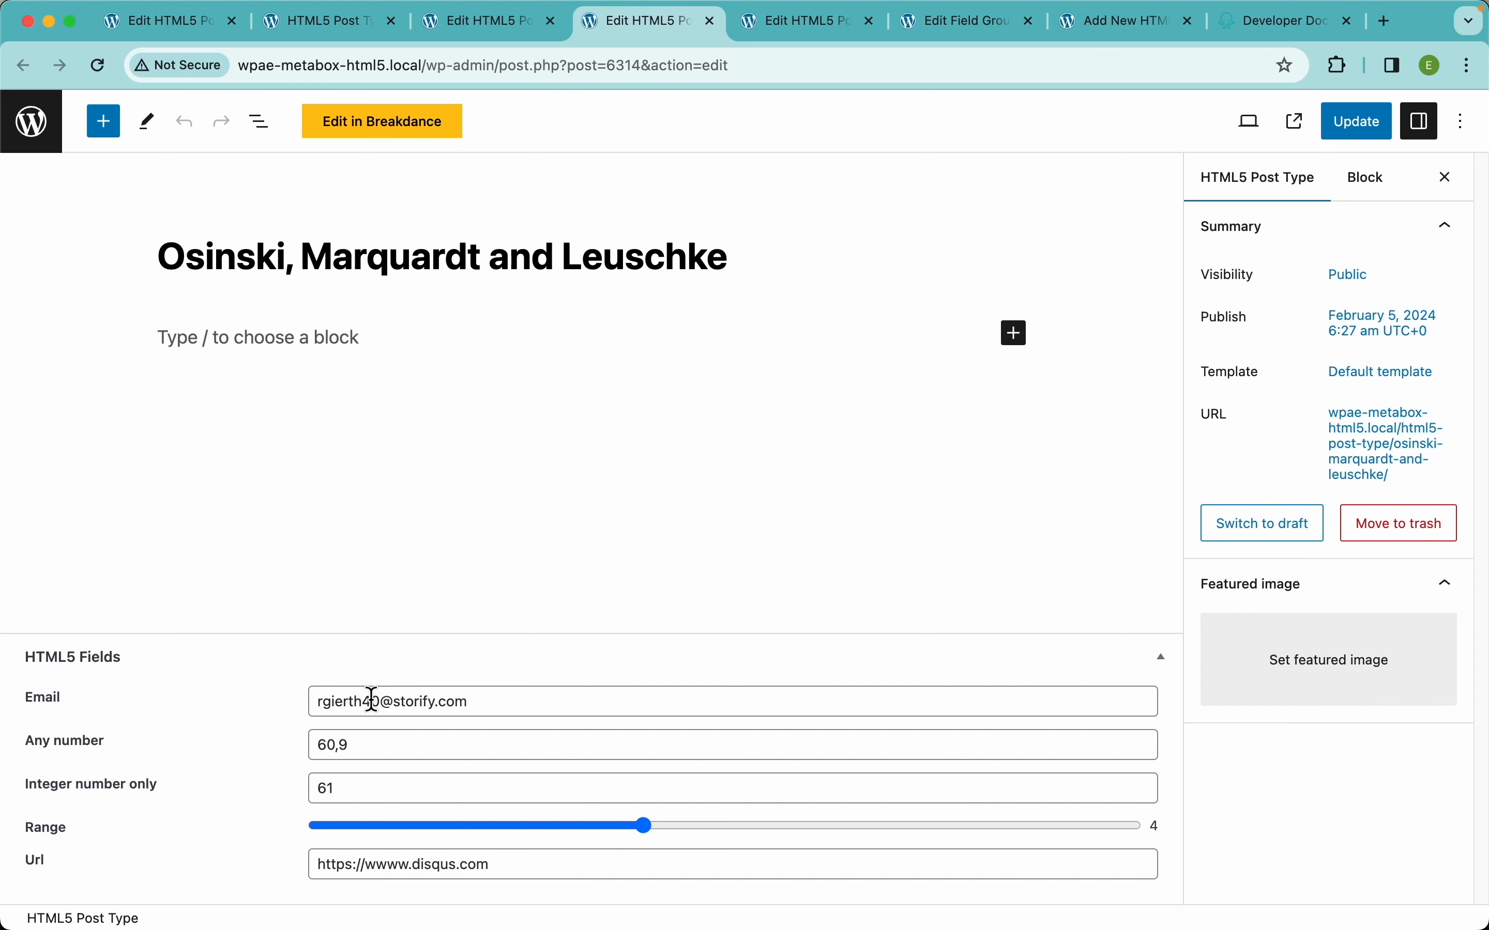